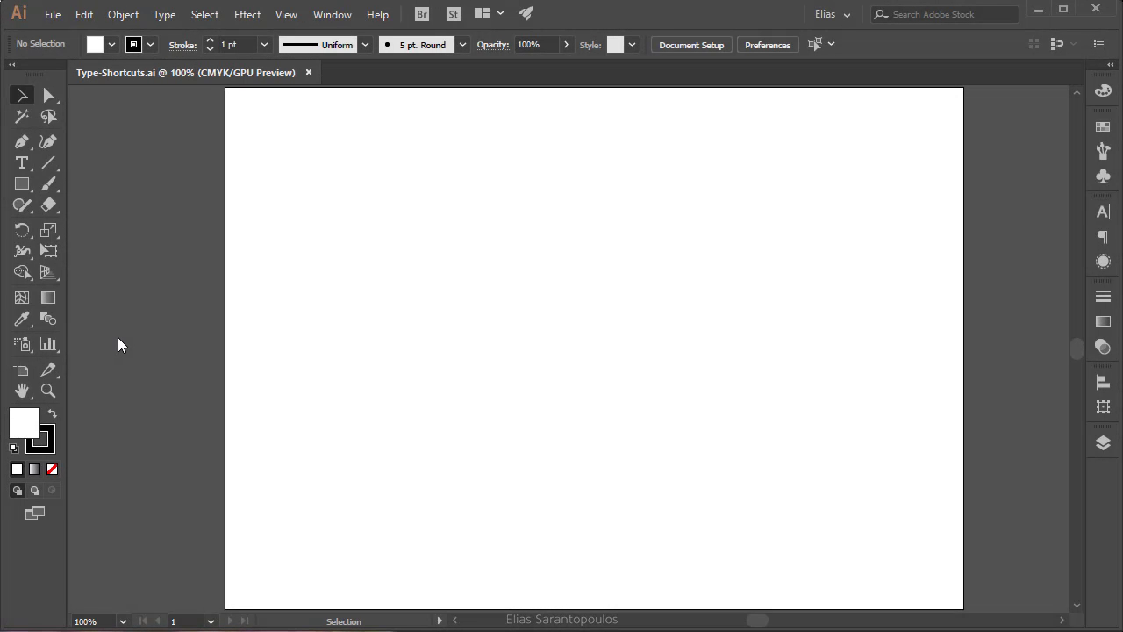
# Step: Add a line of point text reading "Welcome to the Tutorial" on the artboard and select it as an object
pyautogui.click(22, 164)
pyautogui.click(401, 351)
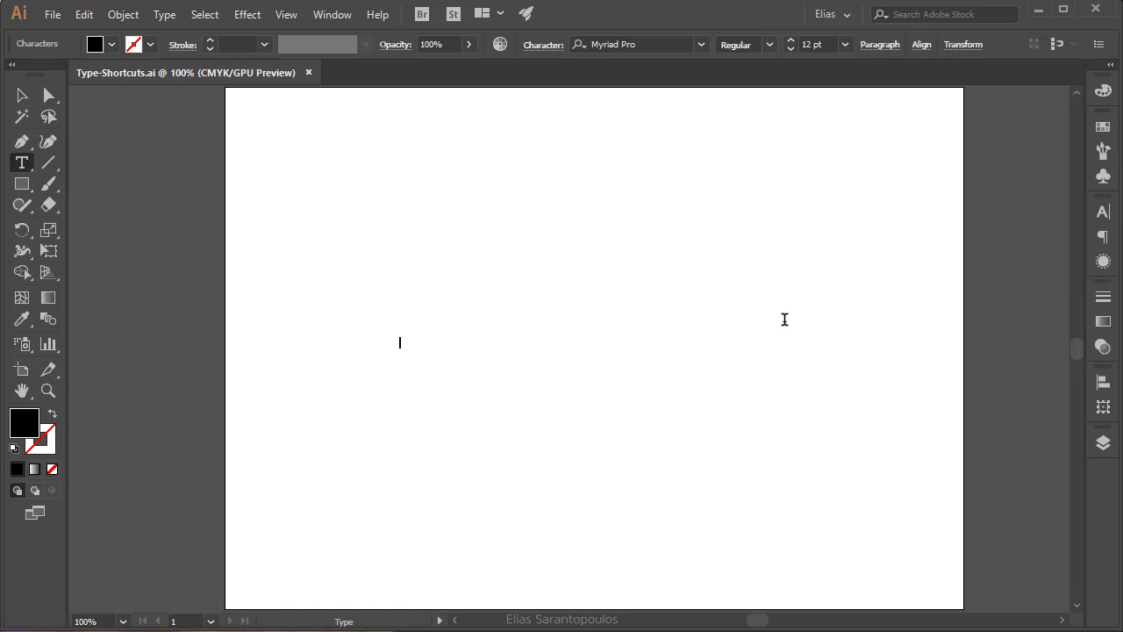
pyautogui.write('Welcome to the')
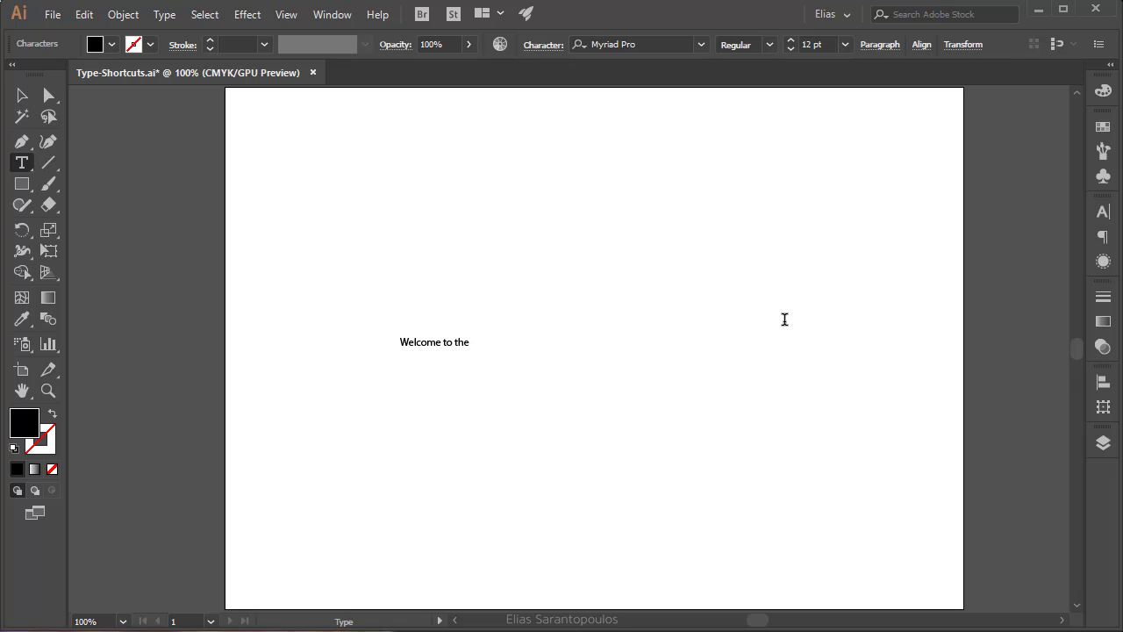
pyautogui.write(' Tutorial')
pyautogui.click(22, 95)
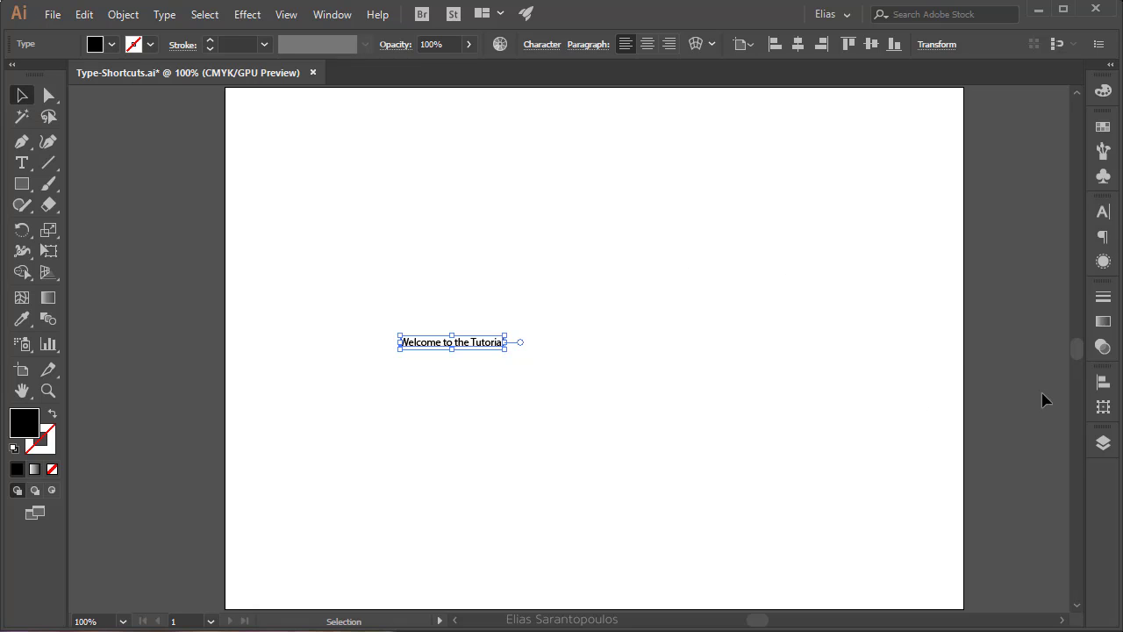
# Step: Center the "Welcome to the Tutorial" text horizontally and vertically on the artboard
pyautogui.click(1103, 381)
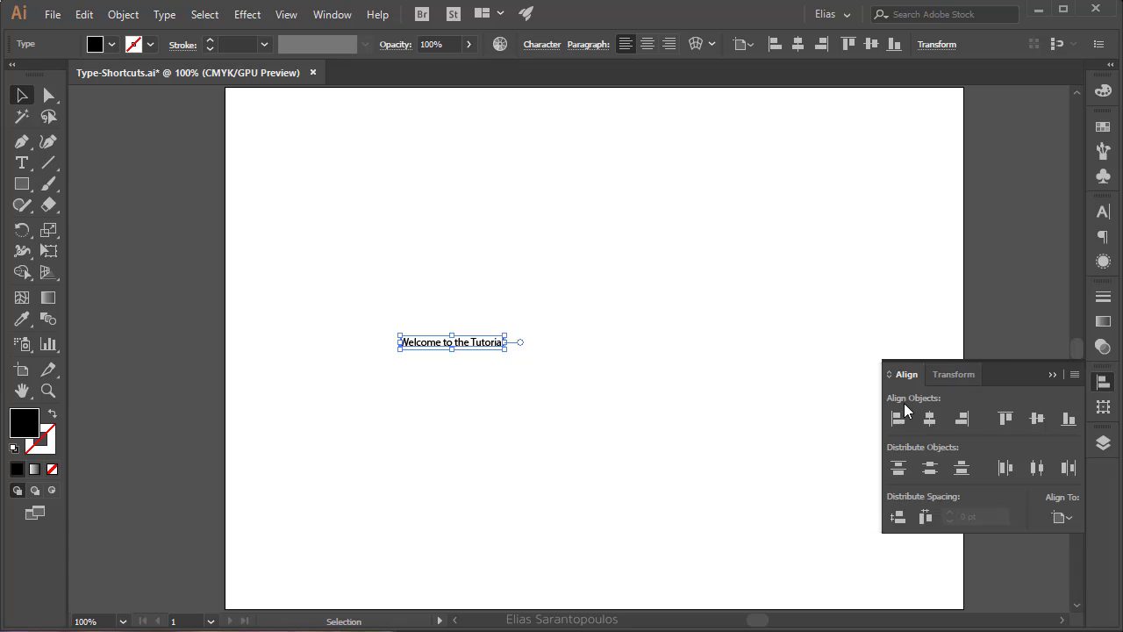
pyautogui.click(1075, 516)
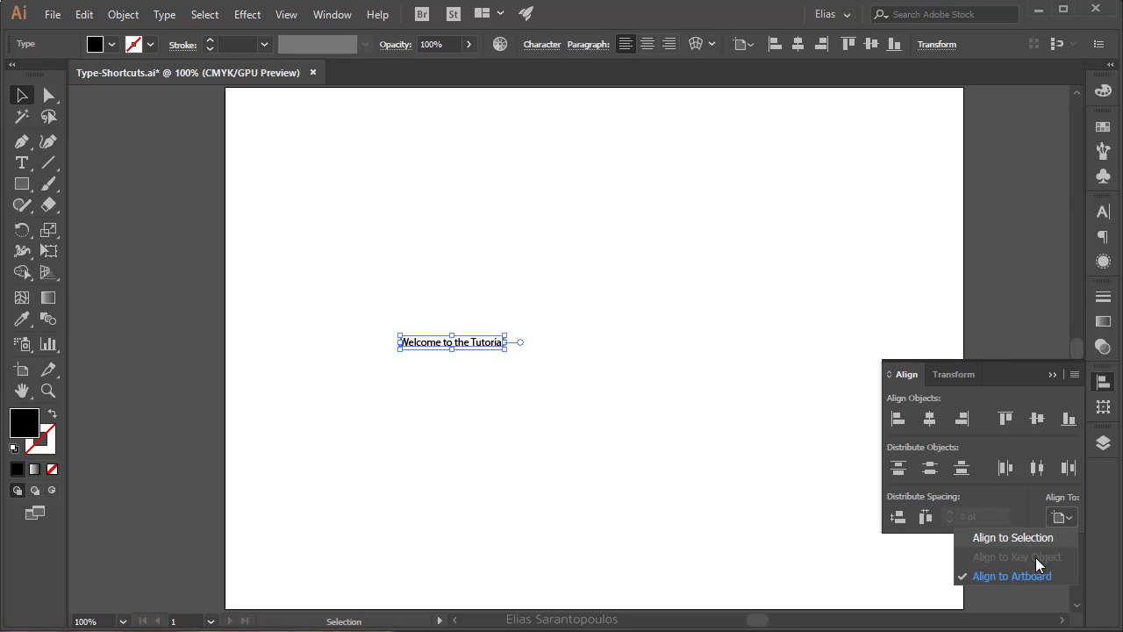
pyautogui.click(1068, 518)
pyautogui.click(930, 419)
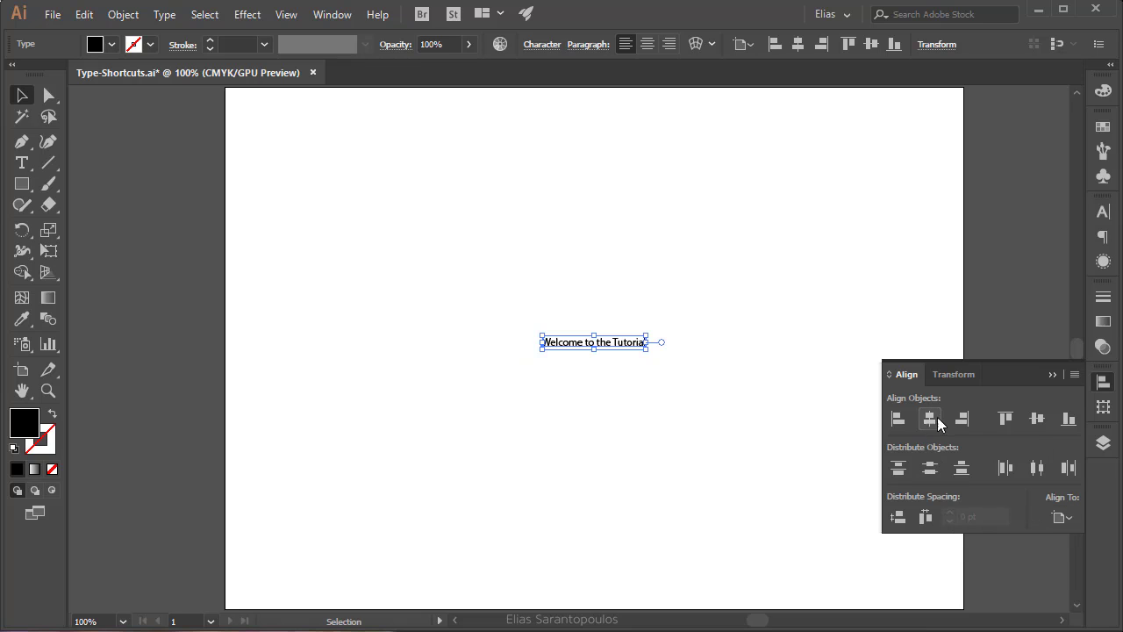
pyautogui.click(1037, 419)
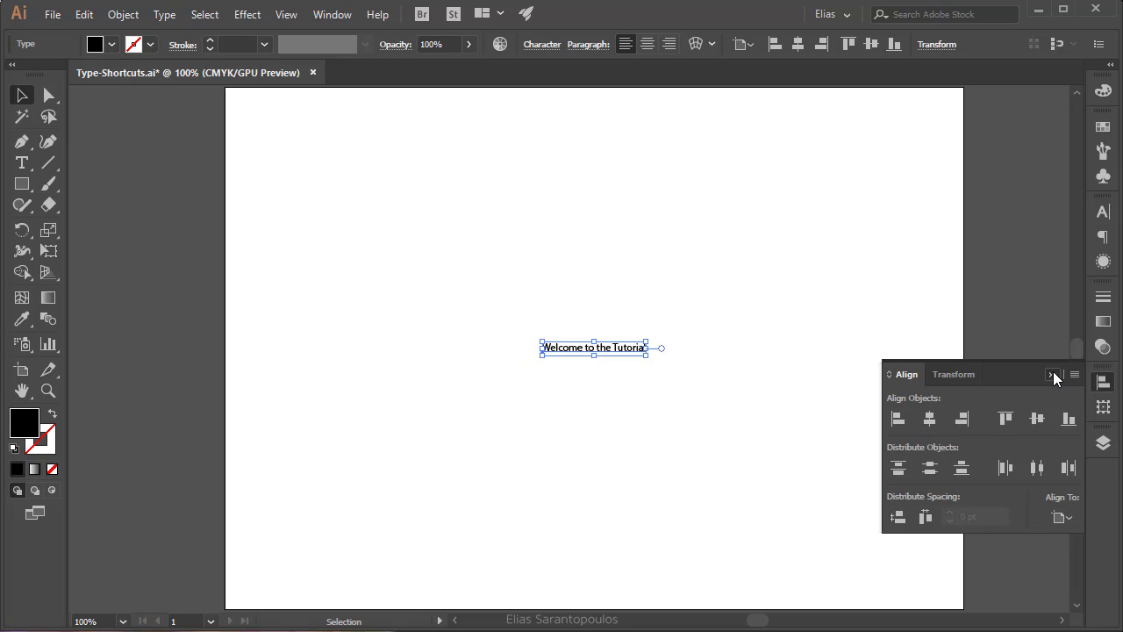
pyautogui.click(1053, 374)
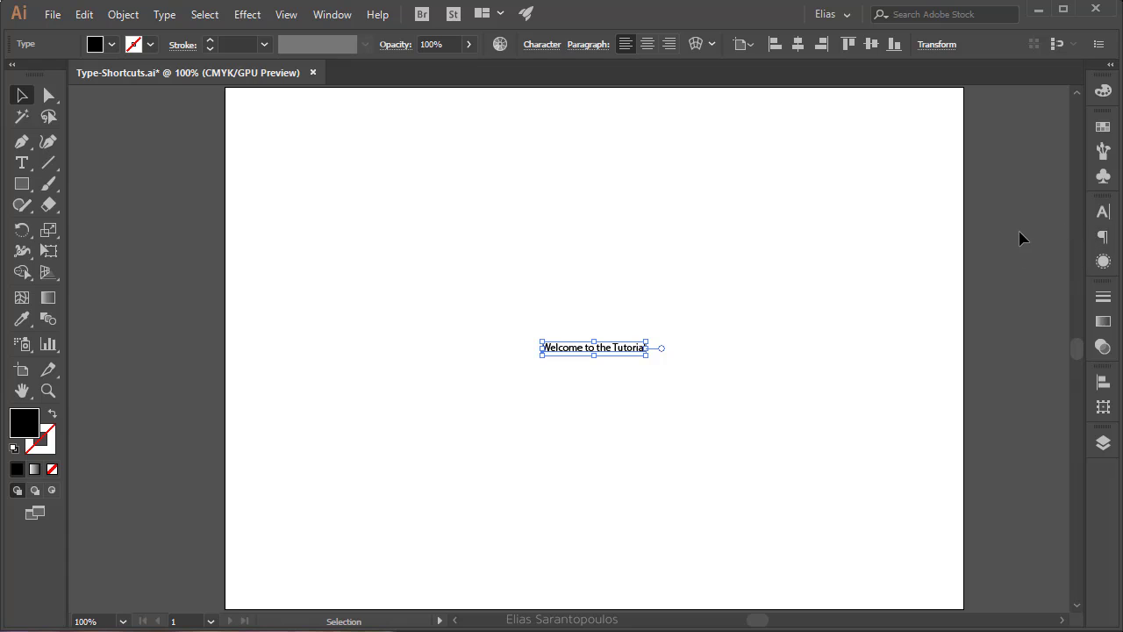
# Step: Show the character settings and enlarge the selected heading text in 2 pt increments to 34 pt
pyautogui.click(1102, 213)
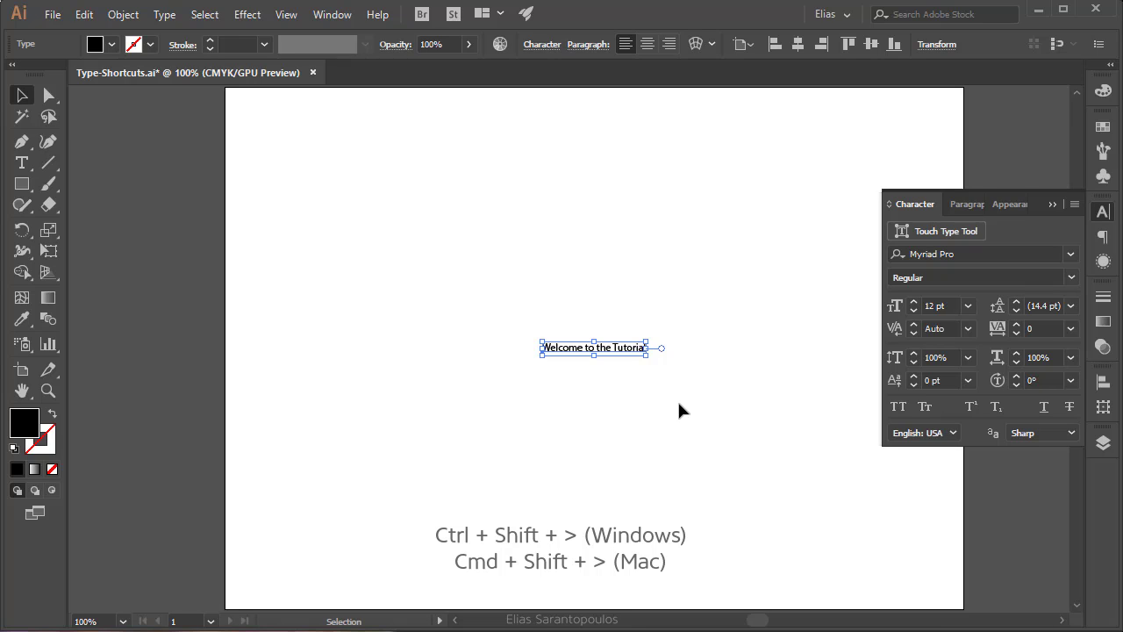
pyautogui.press('ctrl')
pyautogui.hotkey('ctrl', 'shift', '.')
pyautogui.hotkey('ctrl', 'shift', '.')
pyautogui.hotkey('ctrl', 'shift', '.')
pyautogui.hotkey('ctrl', 'shift', '.')
pyautogui.hotkey('ctrl', 'shift', '.')
pyautogui.hotkey('ctrl', 'shift', '.')
pyautogui.hotkey('ctrl', 'shift', '.')
pyautogui.hotkey('ctrl', 'shift', '.')
pyautogui.hotkey('ctrl', 'shift', '.')
pyautogui.hotkey('ctrl', 'shift', '.')
pyautogui.hotkey('ctrl', 'shift', '.')
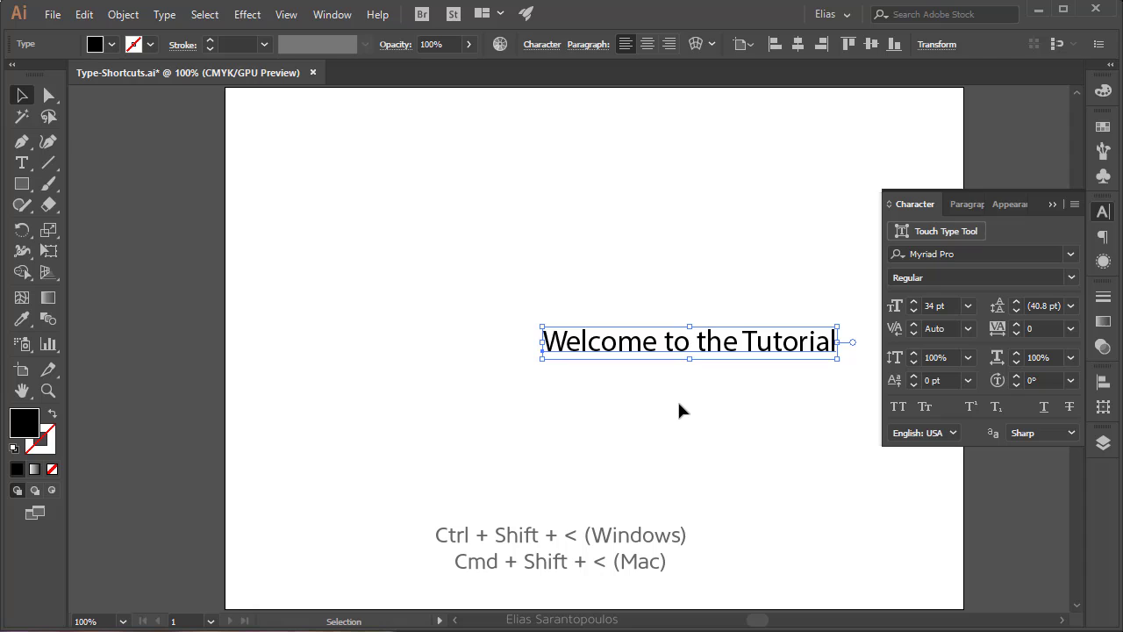
# Step: Reduce the heading text in 2 pt increments to 20 pt
pyautogui.press('ctrl')
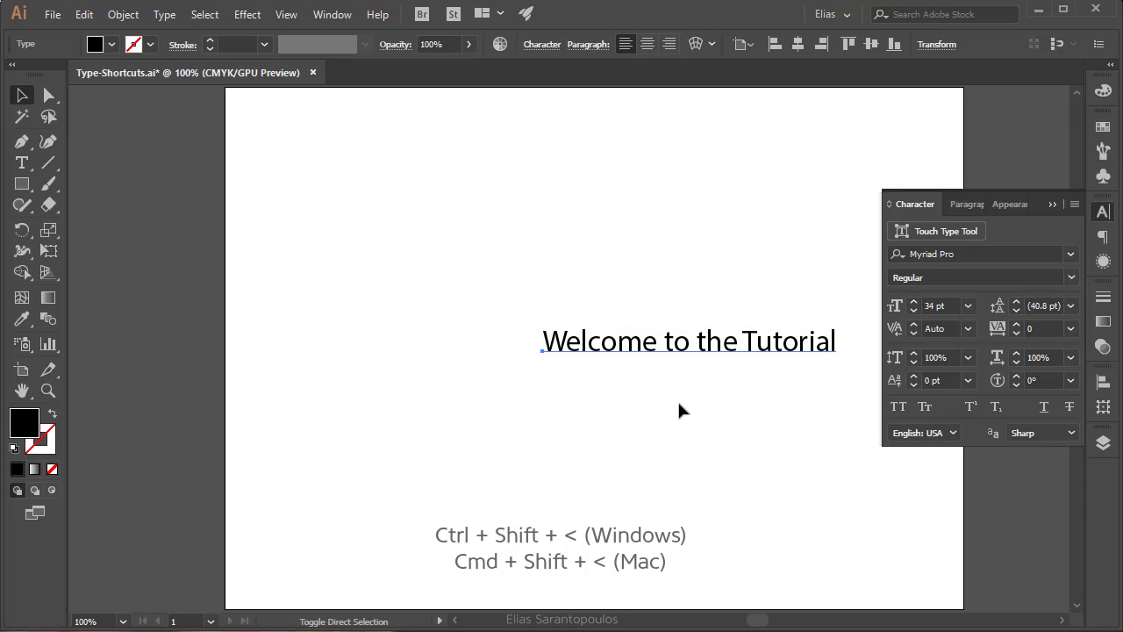
pyautogui.hotkey('ctrl', 'shift', ',')
pyautogui.hotkey('ctrl', 'shift', ',')
pyautogui.hotkey('ctrl', 'shift', ',')
pyautogui.hotkey('ctrl', 'shift', ',')
pyautogui.hotkey('ctrl', 'shift', ',')
pyautogui.hotkey('ctrl', 'shift', ',')
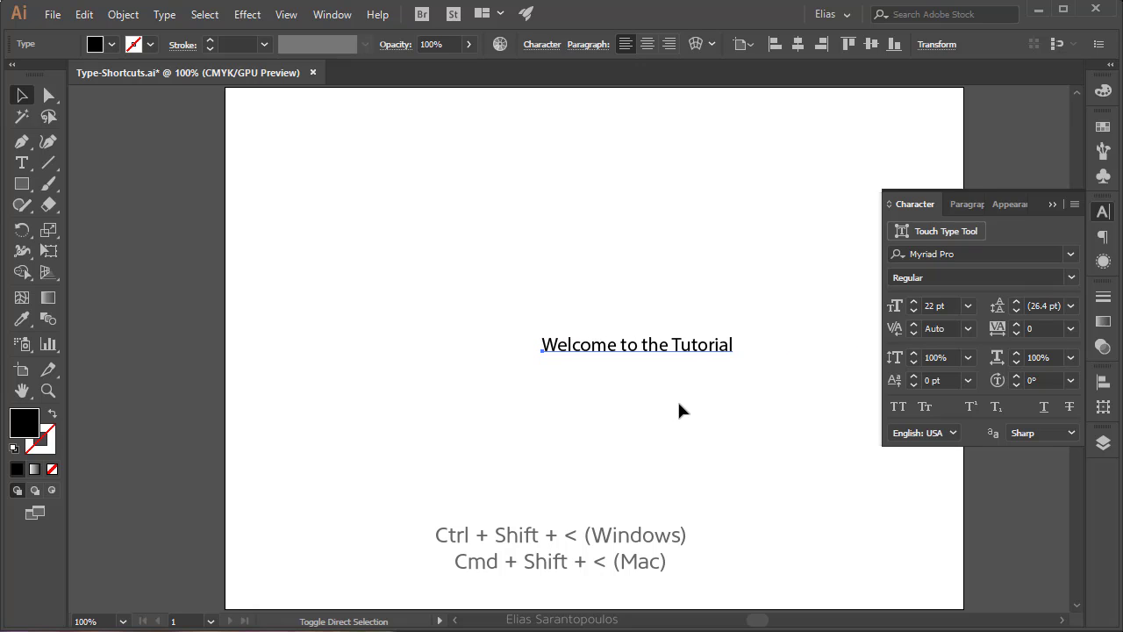
pyautogui.hotkey('ctrl', 'shift', ',')
pyautogui.press('Escape')
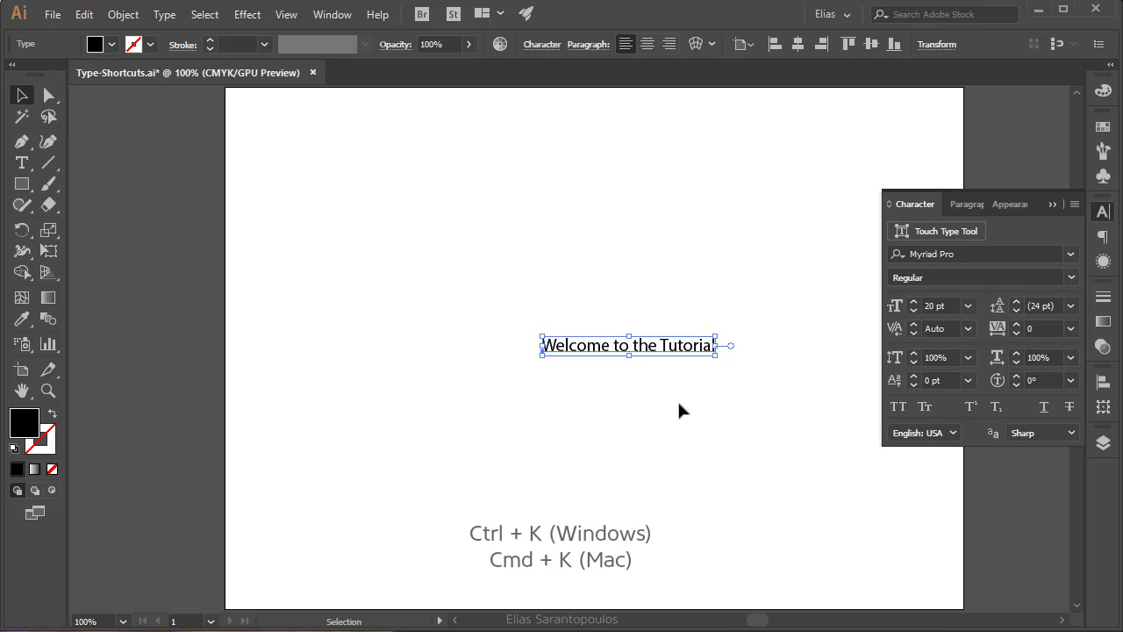
# Step: Check the Size/Leading increment in the Type preferences and close them without changes
pyautogui.hotkey('ctrl', 'k')
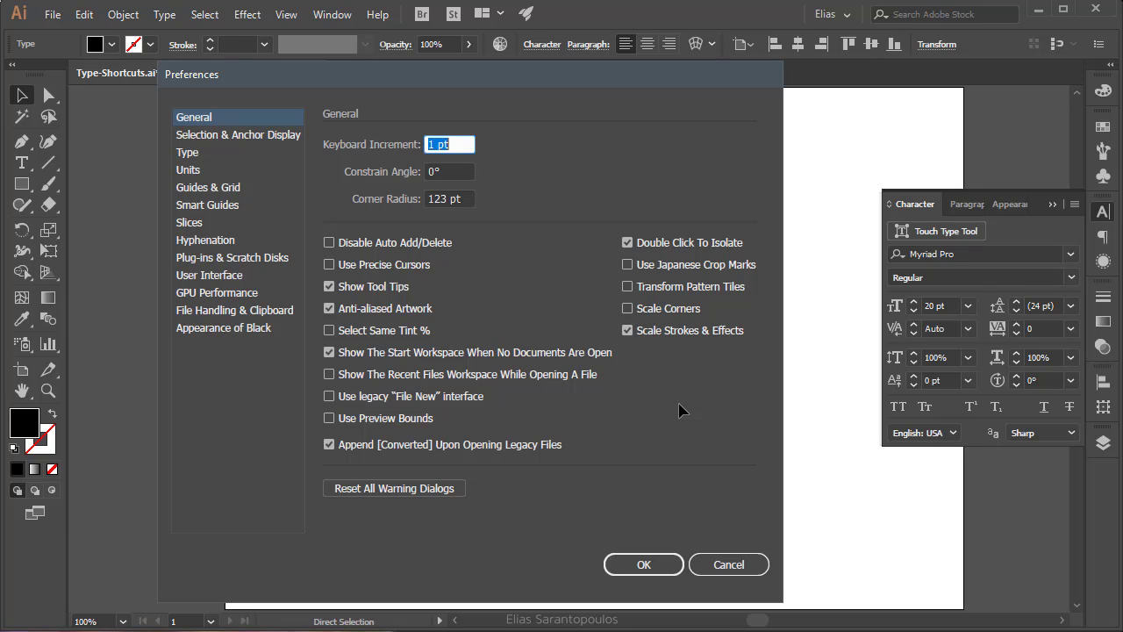
pyautogui.click(188, 155)
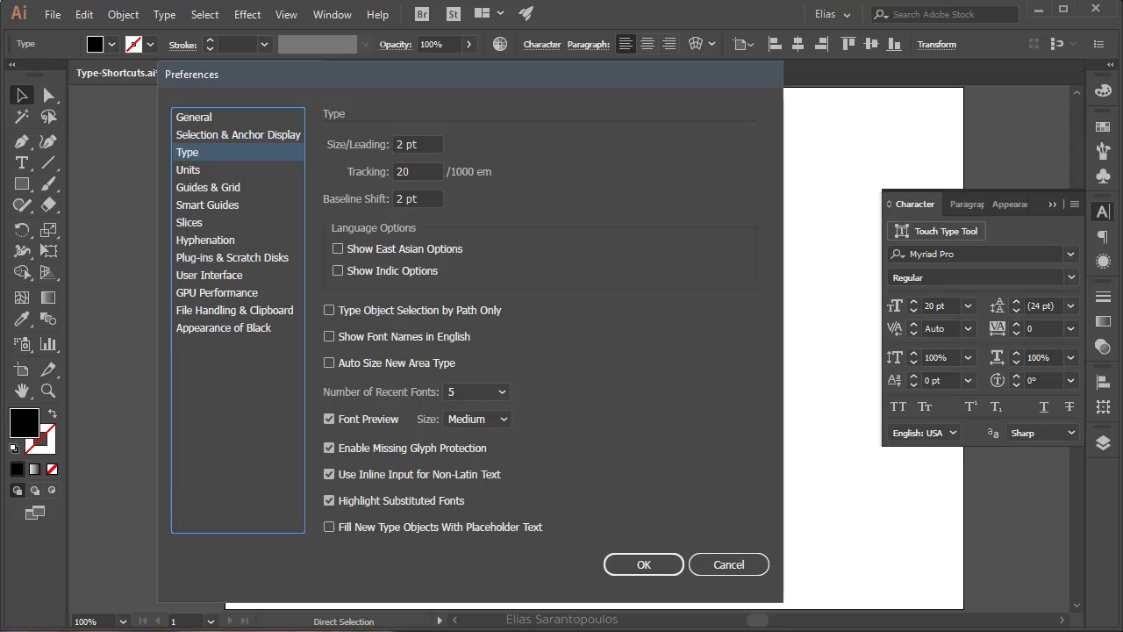
pyautogui.click(731, 568)
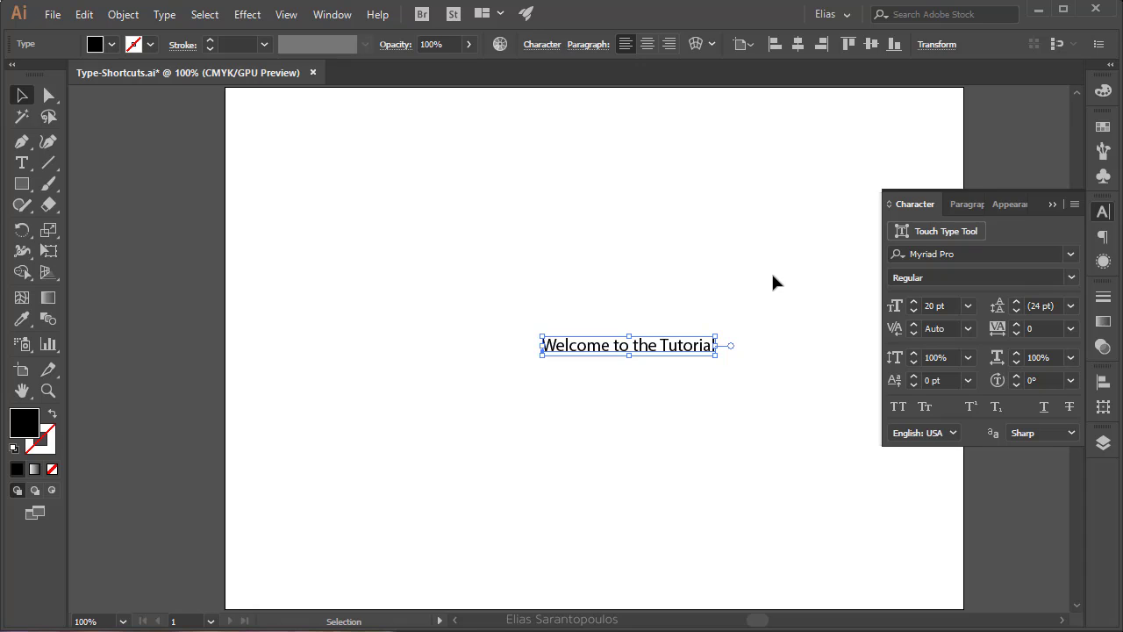
# Step: Nudge the heading's font size up and down in 2 pt increments, finishing at 26 pt
pyautogui.hotkey('ctrl', 'shift', '.')
pyautogui.hotkey('ctrl', 'shift', '.')
pyautogui.hotkey('ctrl', 'shift', '.')
pyautogui.hotkey('ctrl', 'shift', '.')
pyautogui.hotkey('ctrl', 'shift', ',')
pyautogui.hotkey('ctrl', 'shift', ',')
pyautogui.hotkey('ctrl', 'shift', ',')
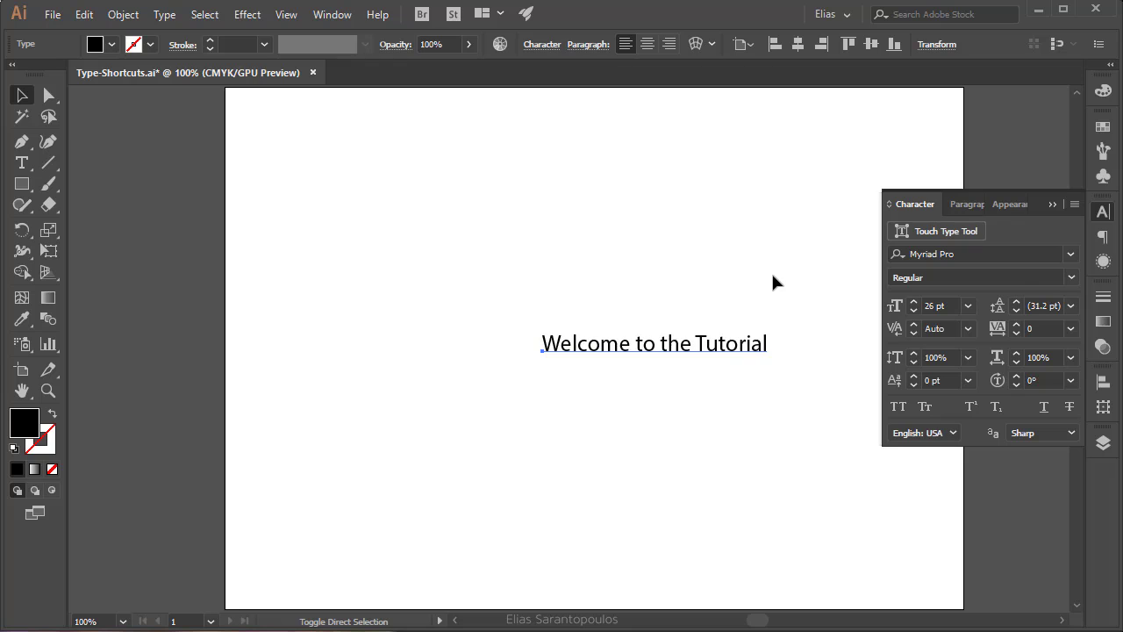
pyautogui.hotkey('ctrl', 'shift', '.')
pyautogui.hotkey('ctrl', 'shift', '.')
pyautogui.hotkey('ctrl', 'shift', '.')
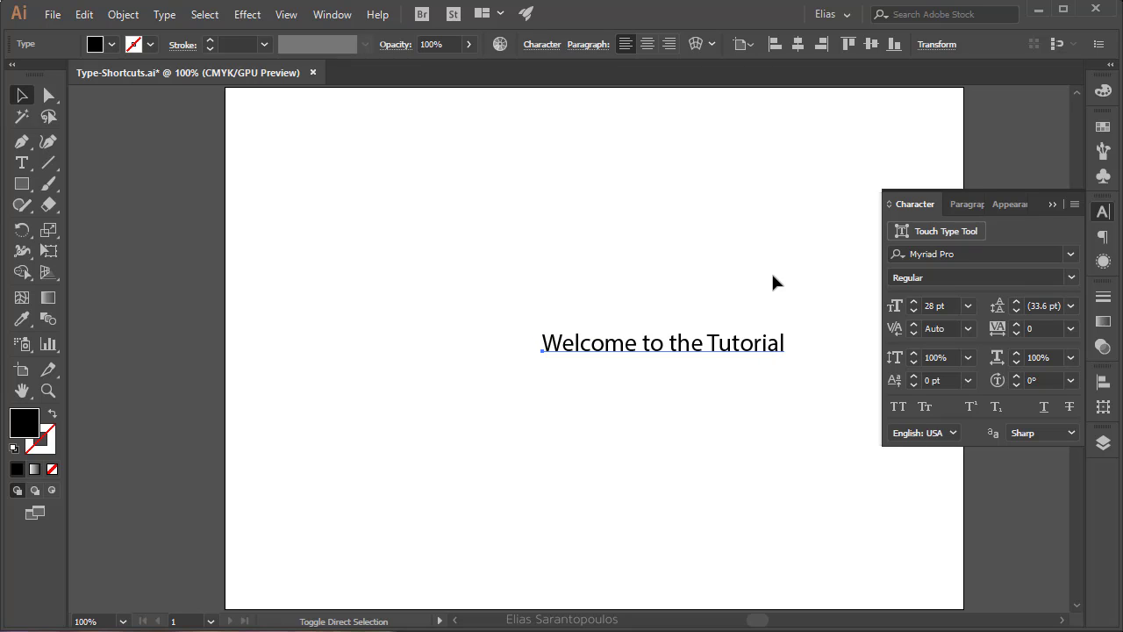
pyautogui.hotkey('ctrl', 'shift', ',')
pyautogui.press('Escape')
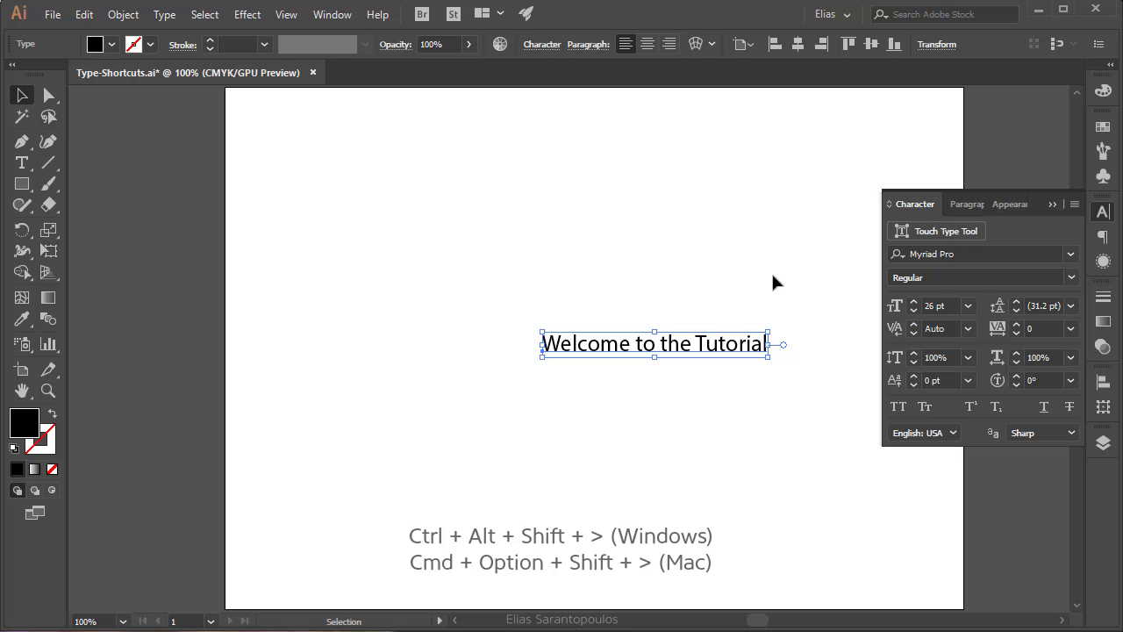
# Step: Enlarge the heading text to 46 pt in 10 pt increments
pyautogui.press('ctrl')
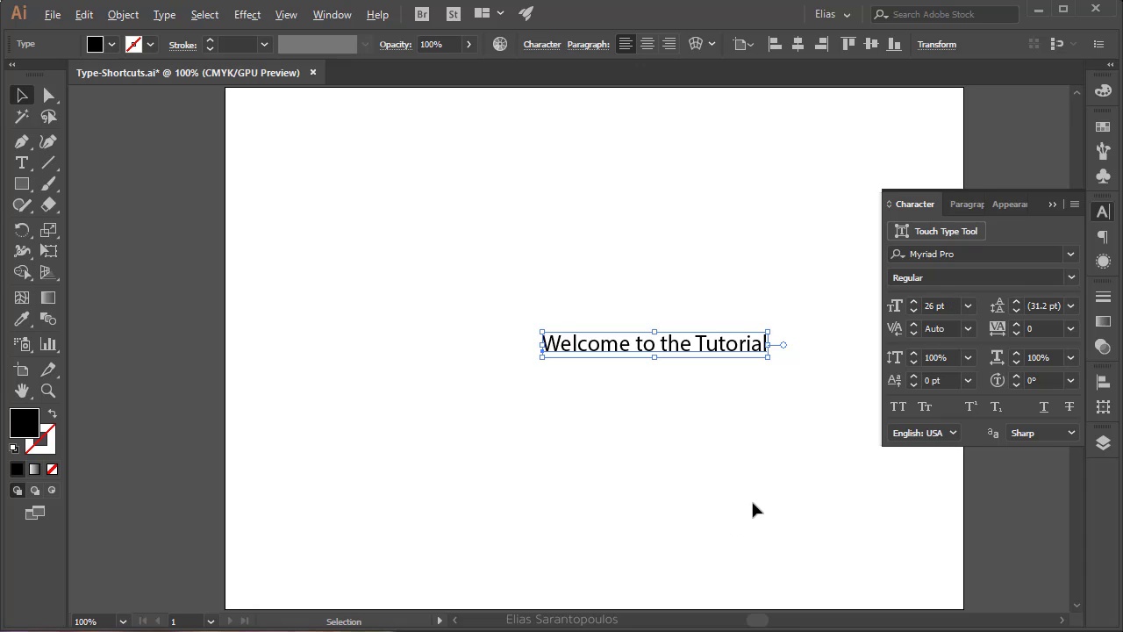
pyautogui.hotkey('ctrl', 'alt', 'shift', '.')
pyautogui.hotkey('ctrl', 'alt', 'shift', '.')
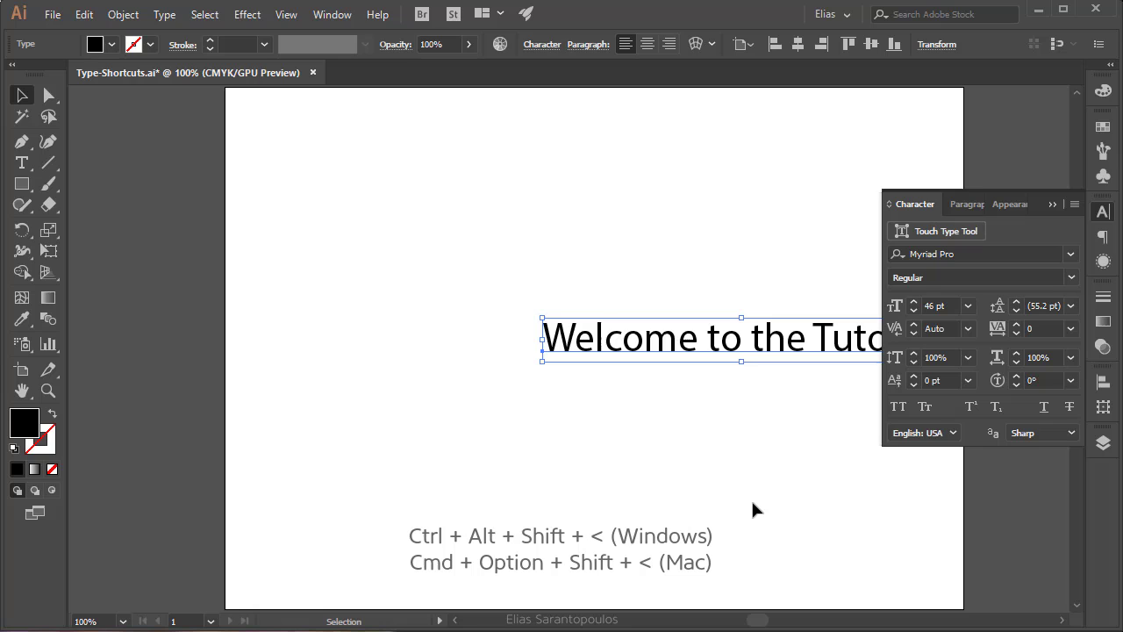
# Step: Reduce the heading text to 16 pt in 10 pt increments, and bring it back to 26 pt
pyautogui.hotkey('ctrl', 'alt', 'shift', ',')
pyautogui.hotkey('ctrl', 'alt', 'shift', ',')
pyautogui.hotkey('ctrl', 'alt', 'shift', ',')
pyautogui.hotkey('ctrl', 'alt', 'shift', ',')
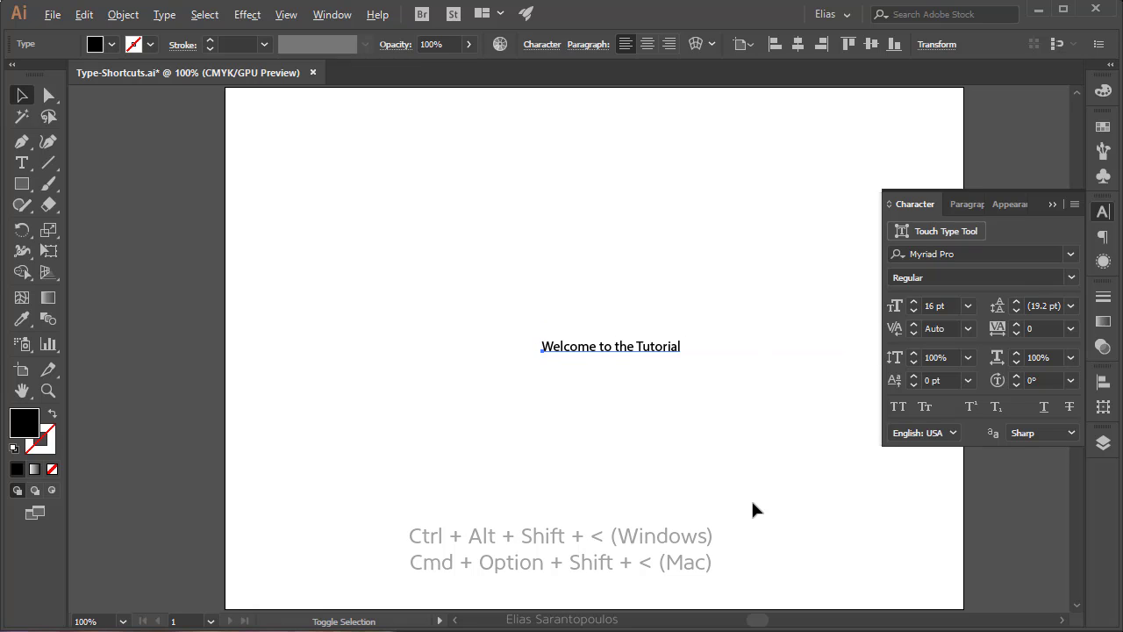
pyautogui.hotkey('ctrl', 'alt', 'shift', '.')
pyautogui.hotkey('ctrl', 'alt', 'shift', '.')
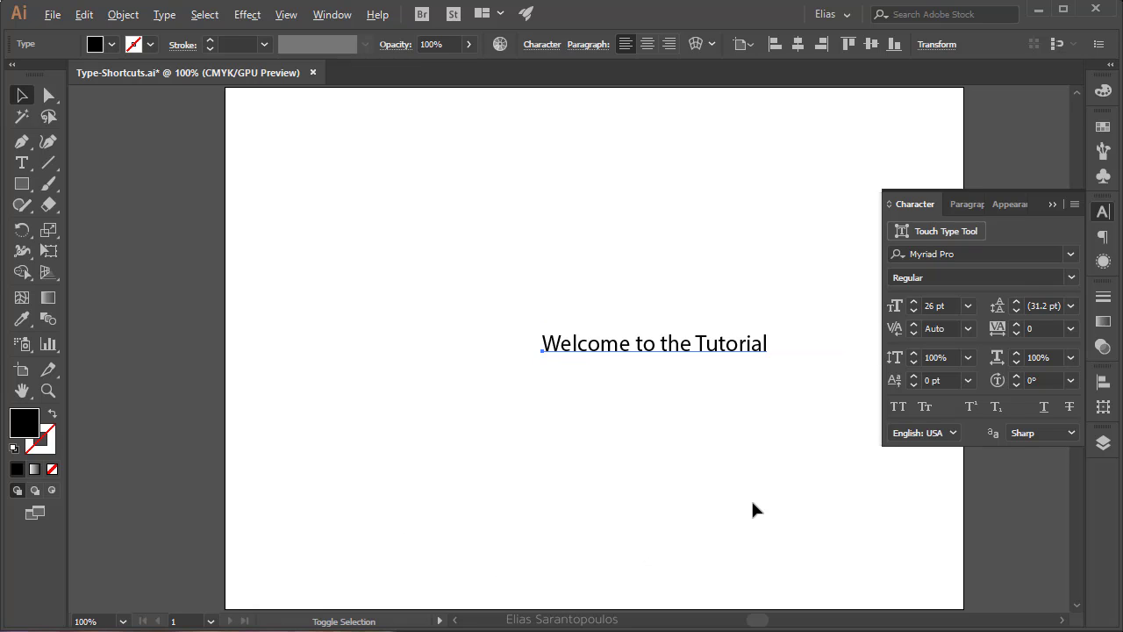
pyautogui.press('Escape')
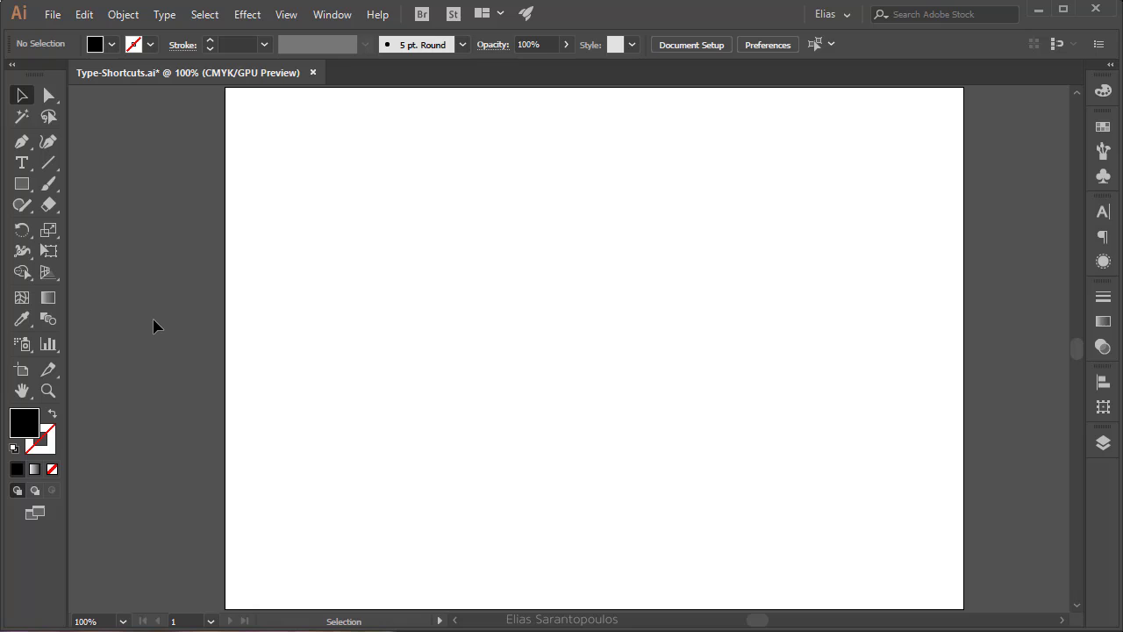
# Step: Review the Type preferences again and close them without changing any option
pyautogui.hotkey('ctrl', 'k')
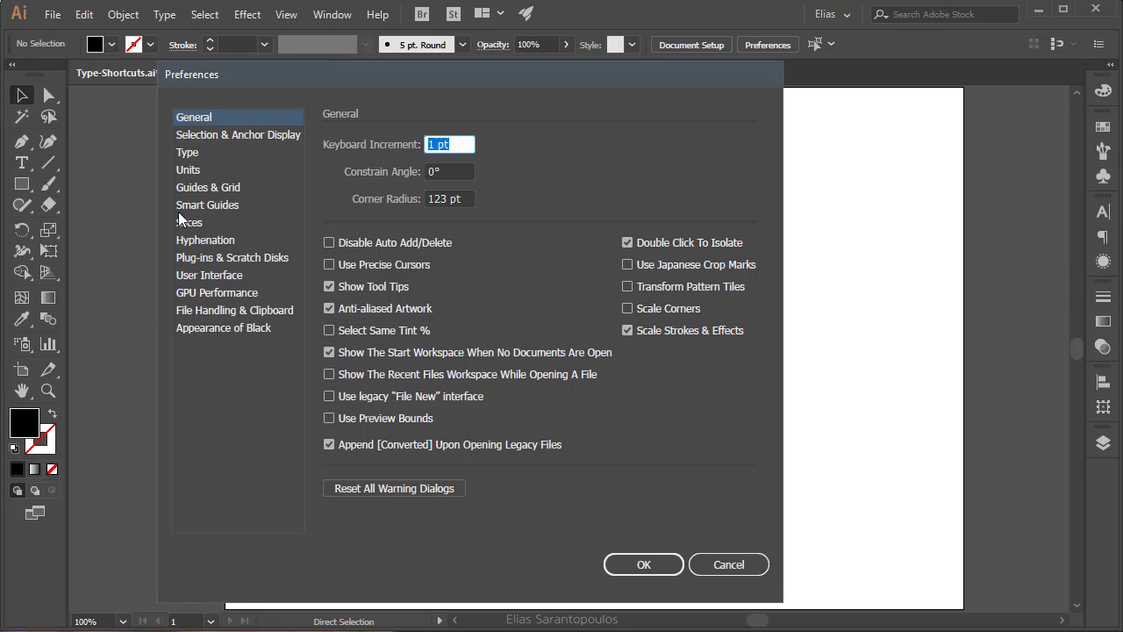
pyautogui.click(197, 155)
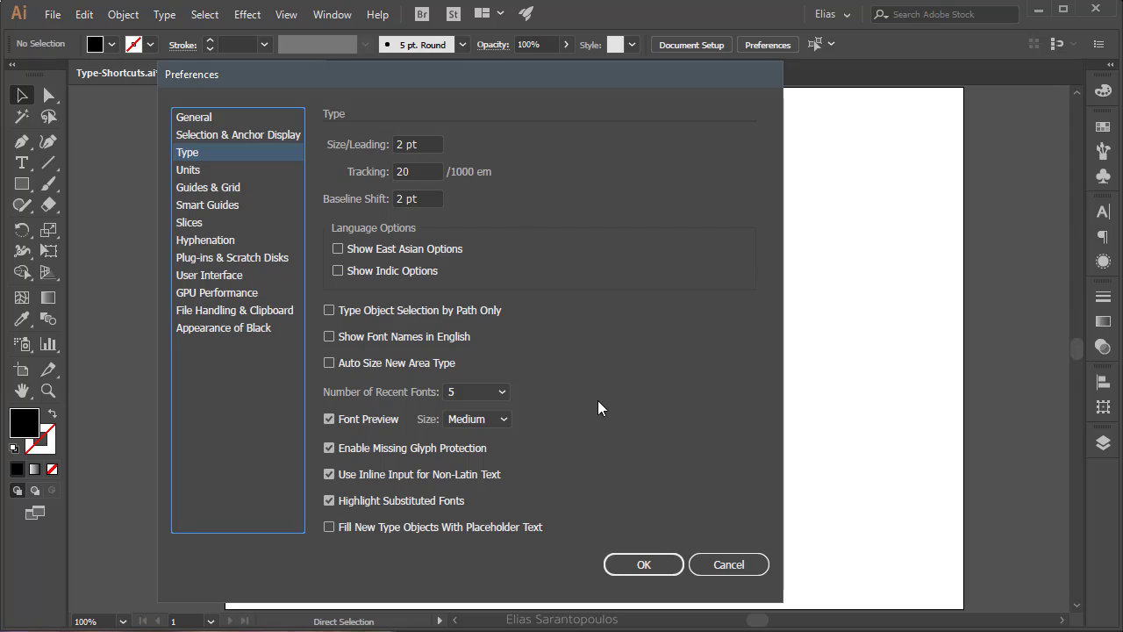
pyautogui.click(717, 566)
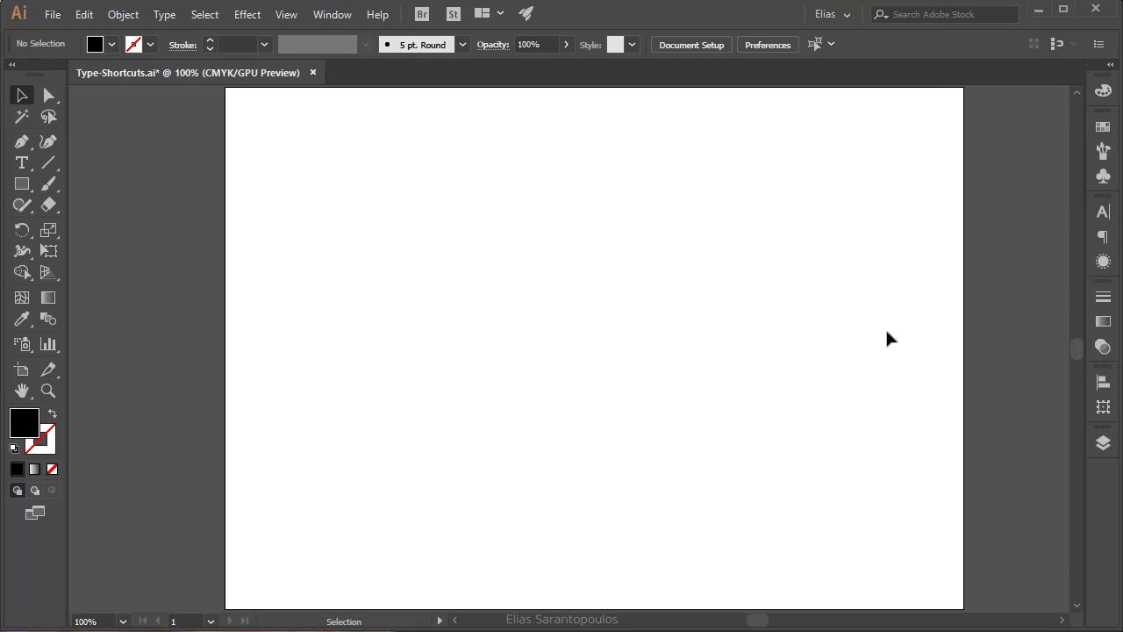
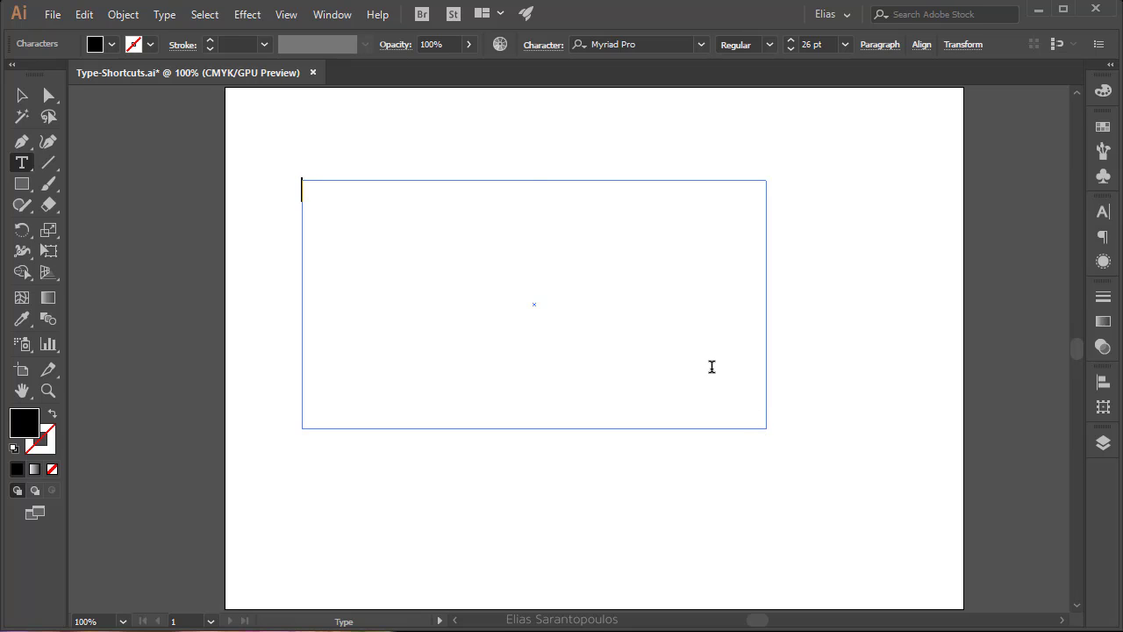
# Step: Fill the empty text area with the Lorem Ipsum paragraph and center the frame horizontally and vertically on the artboard
pyautogui.hotkey('ctrl', 'alt', 'shift', 'p')
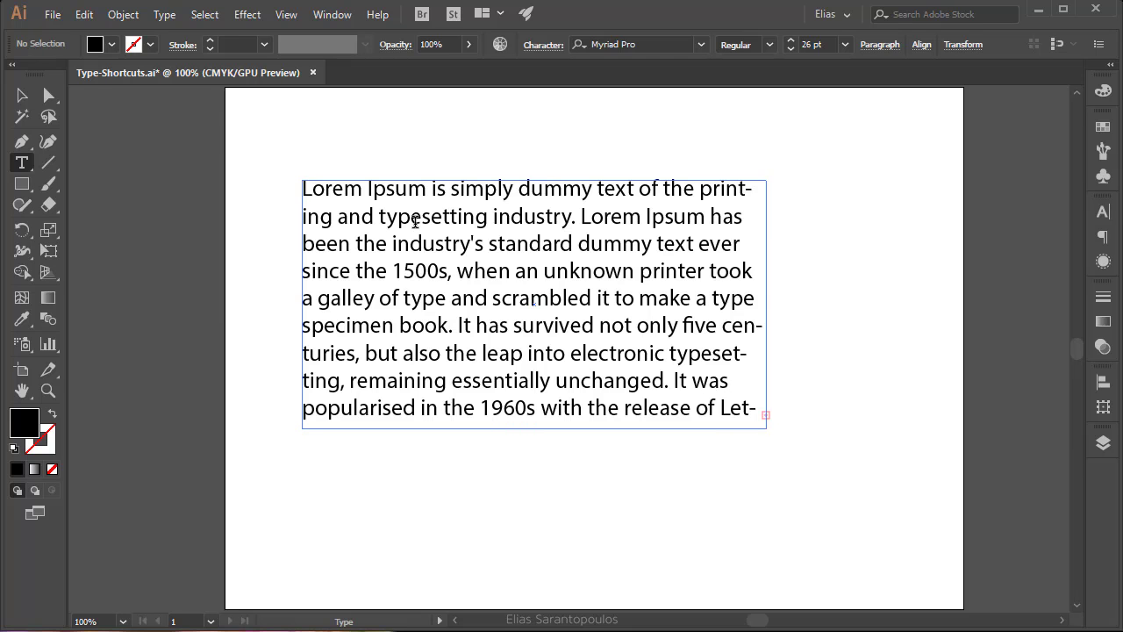
pyautogui.click(22, 94)
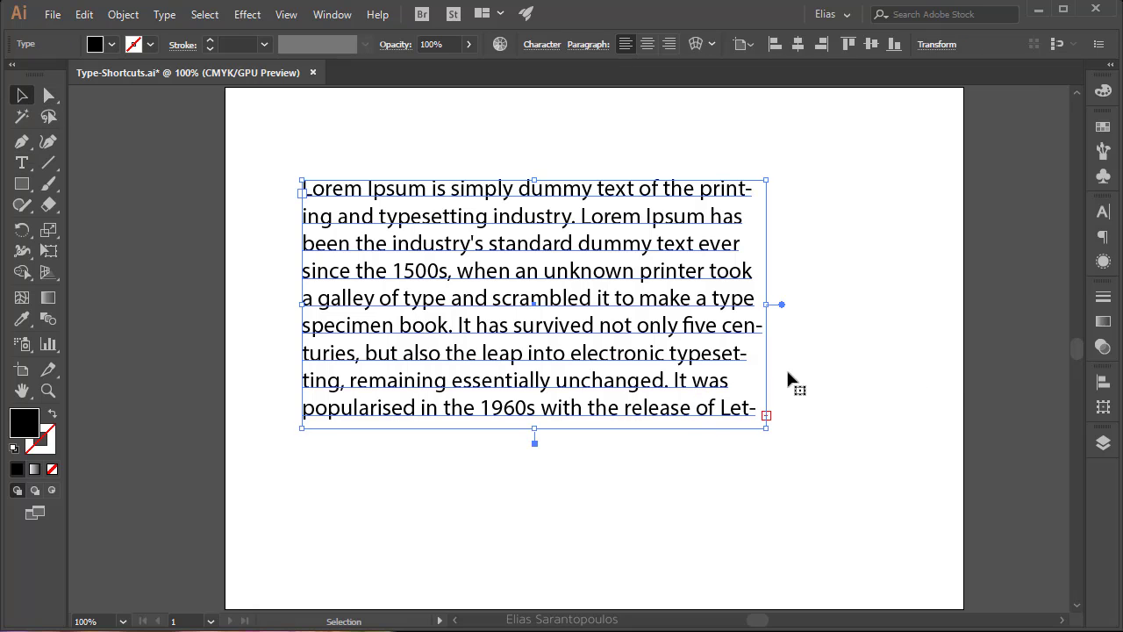
pyautogui.click(1102, 384)
pyautogui.click(929, 419)
pyautogui.click(1037, 419)
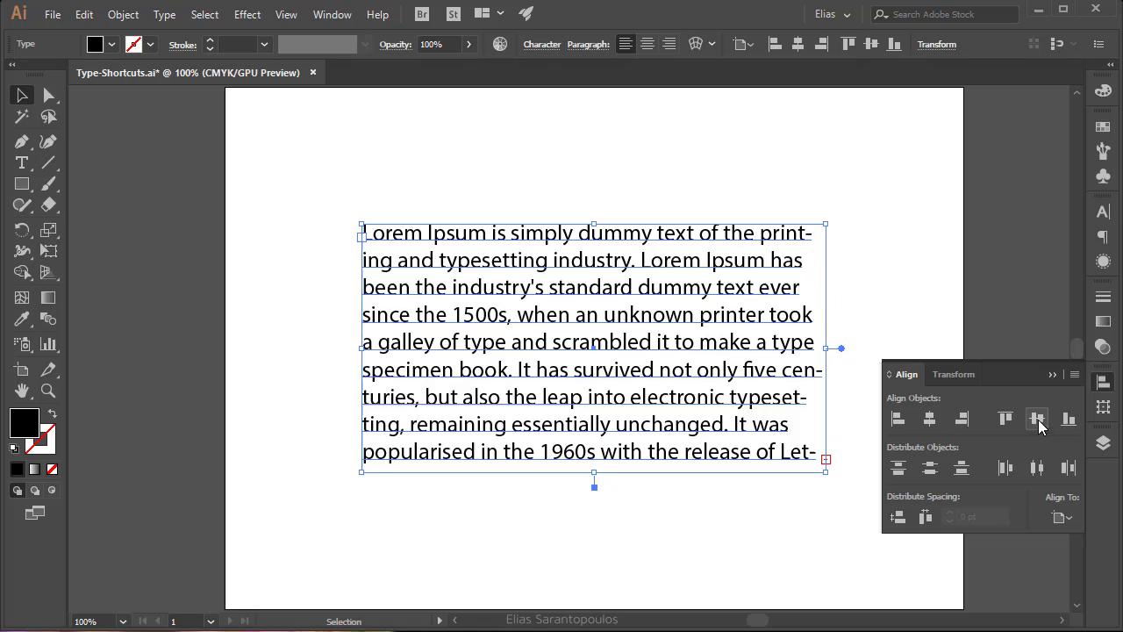
pyautogui.click(1051, 375)
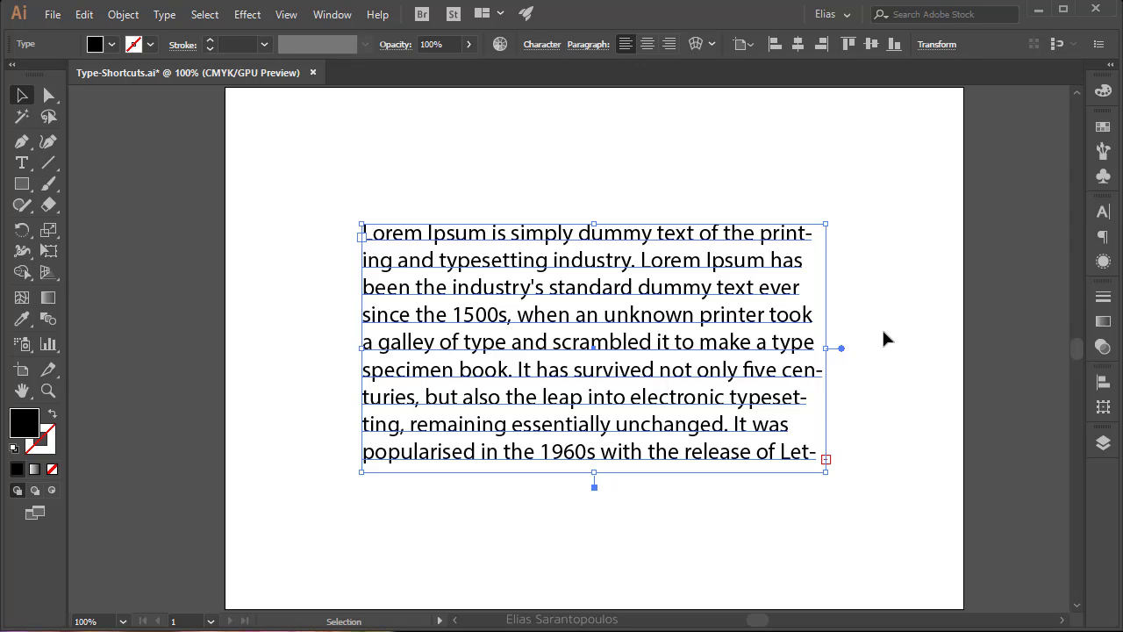
# Step: Reduce the Lorem Ipsum paragraph's font size to 18 pt and show its character settings
pyautogui.hotkey('ctrl', 'shift', ',')
pyautogui.hotkey('ctrl', 'shift', ',')
pyautogui.hotkey('ctrl', 'shift', ',')
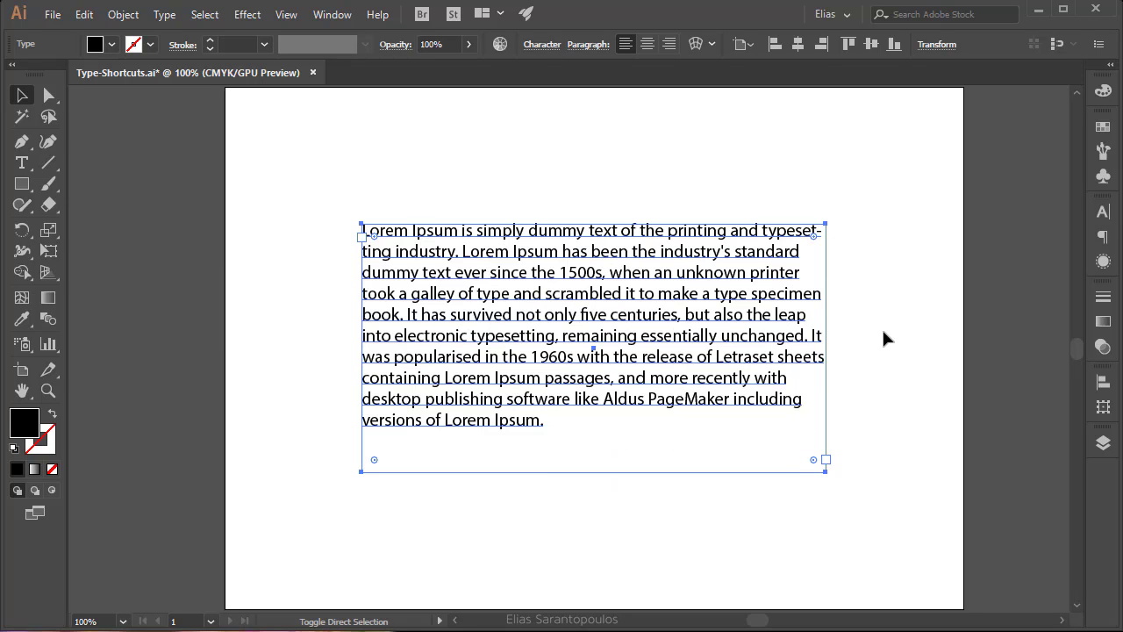
pyautogui.hotkey('ctrl', 'shift', ',')
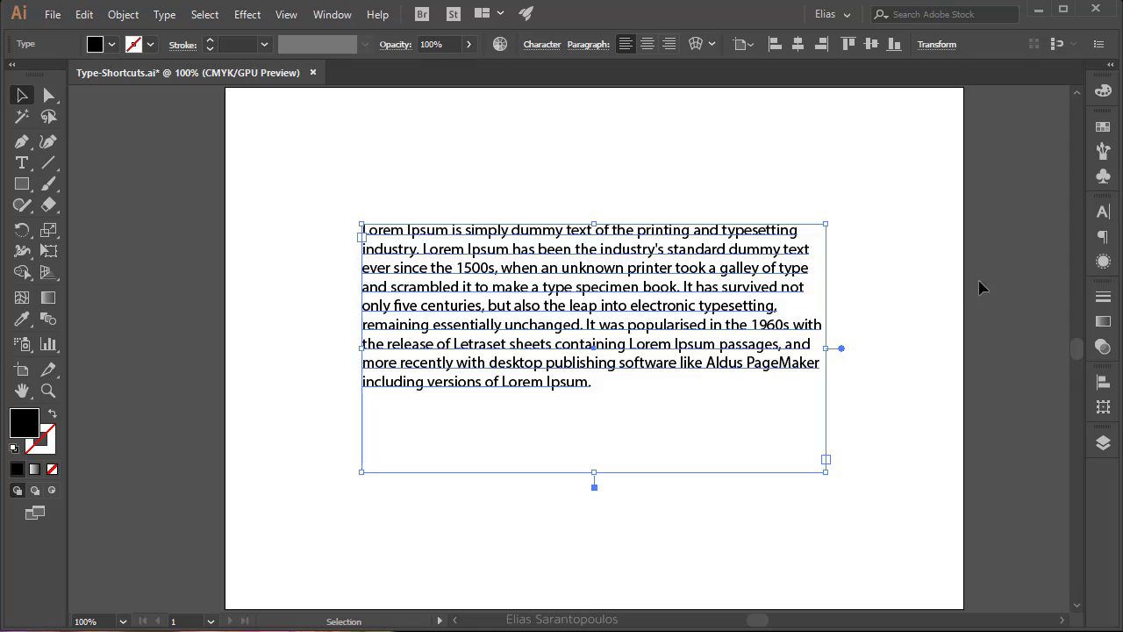
pyautogui.click(1101, 213)
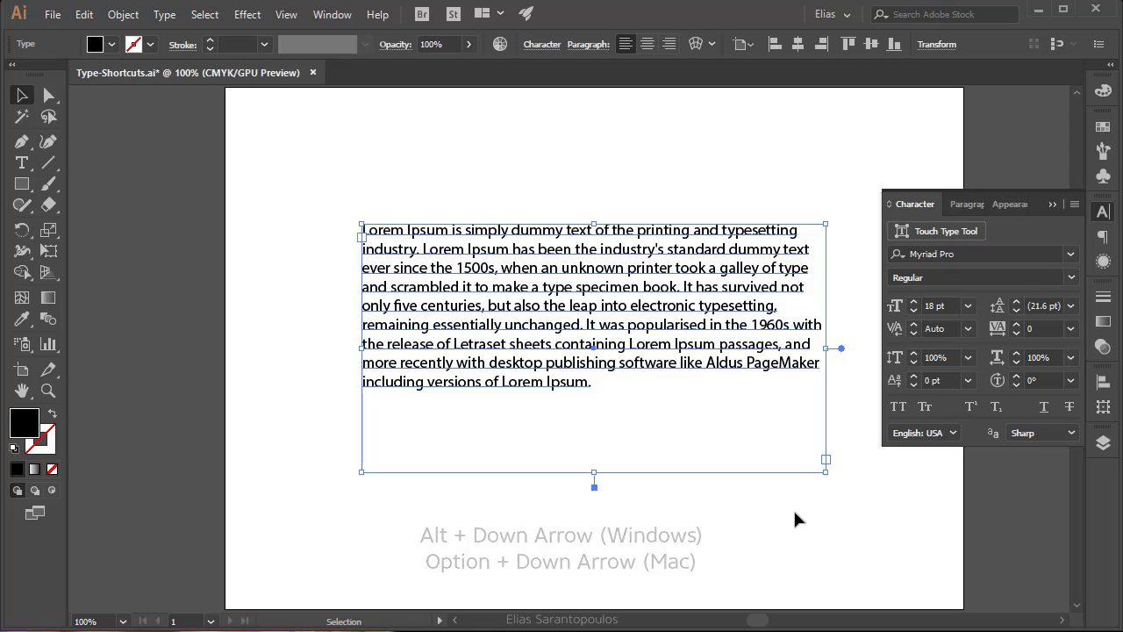
# Step: Tighten the Lorem Ipsum paragraph's leading to 17.6 pt, and widen it to 31.6 pt
pyautogui.hotkey('alt', 'Up')
pyautogui.hotkey('alt', 'Up')
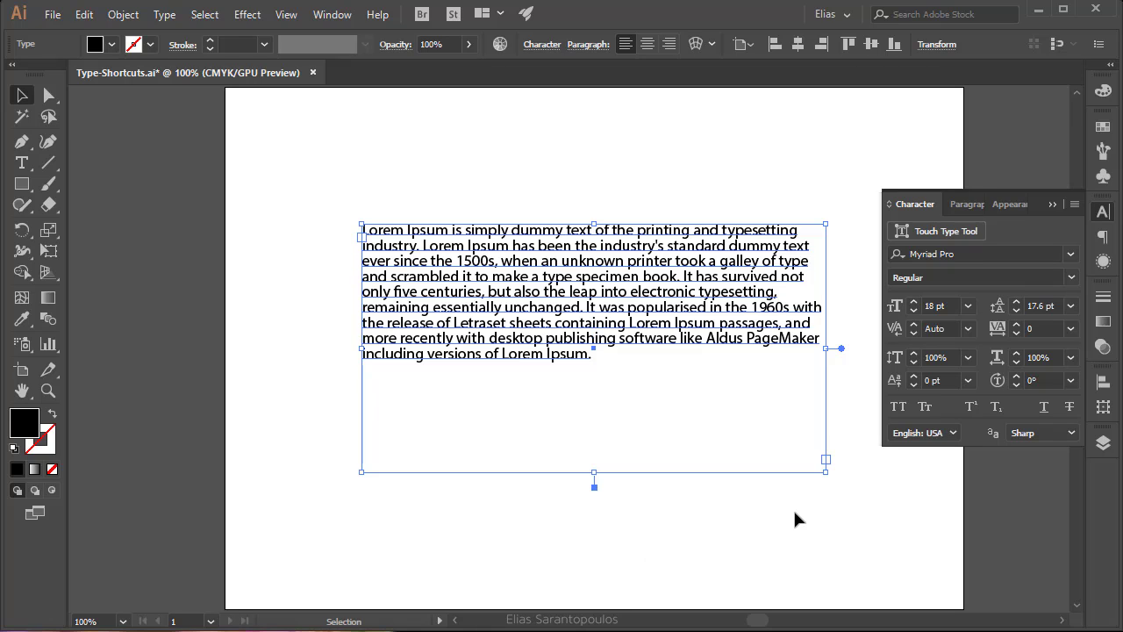
pyautogui.hotkey('alt', 'Down')
pyautogui.hotkey('alt', 'Down')
pyautogui.hotkey('alt', 'Down')
pyautogui.hotkey('alt', 'Down')
pyautogui.hotkey('alt', 'Down')
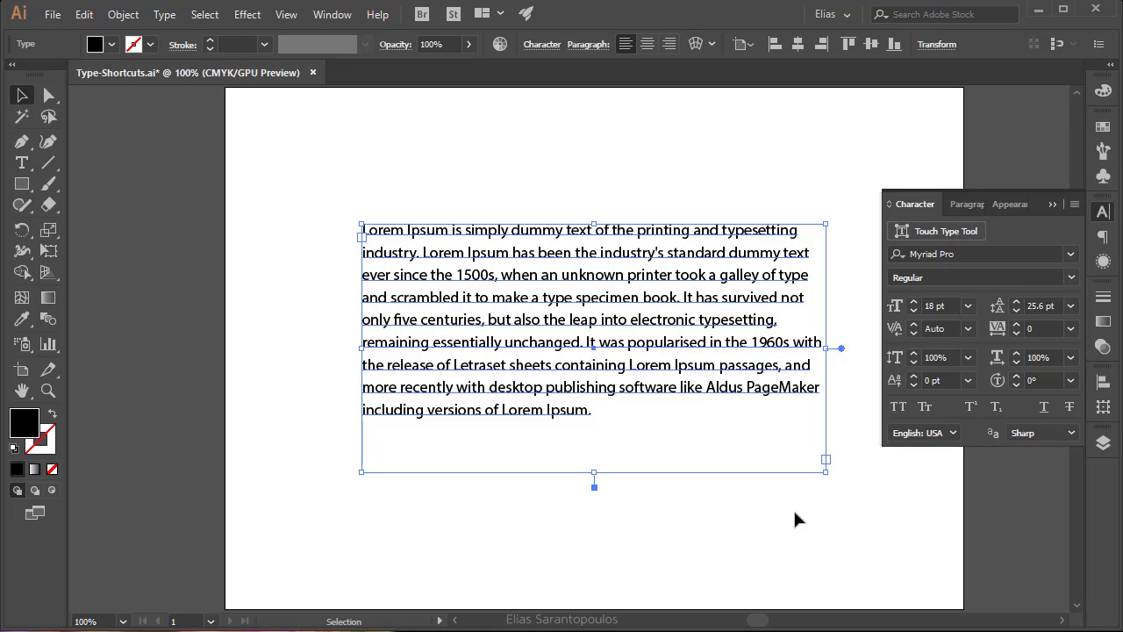
pyautogui.hotkey('alt', 'Down')
pyautogui.hotkey('alt', 'Down')
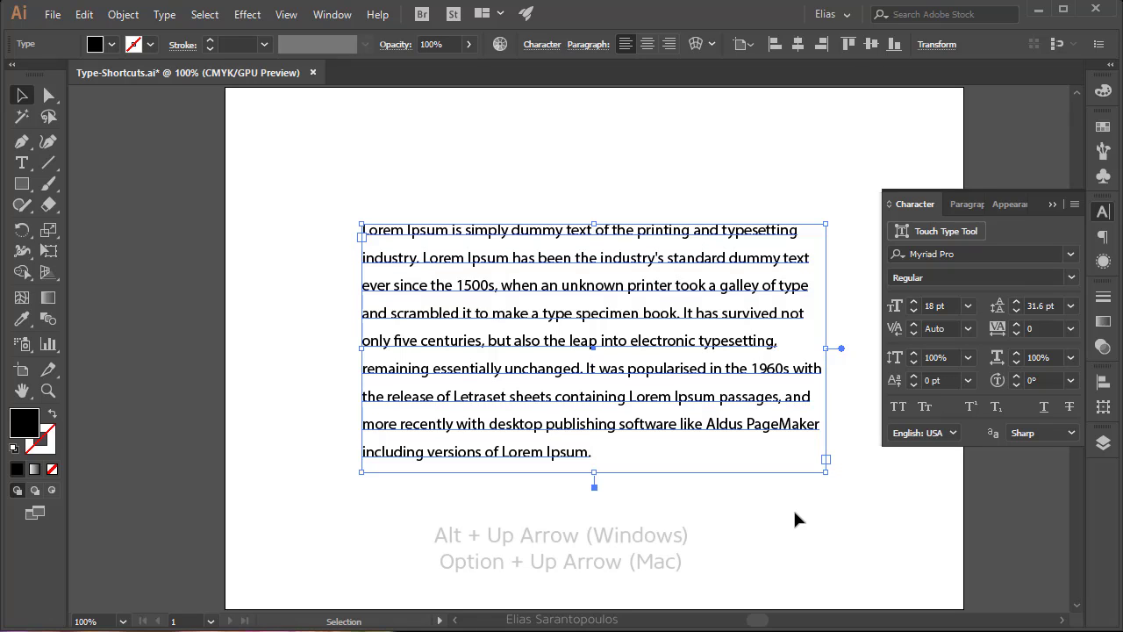
# Step: Reduce the Lorem Ipsum paragraph's leading to 19.6 pt
pyautogui.hotkey('alt', 'Up')
pyautogui.hotkey('alt', 'Up')
pyautogui.hotkey('alt', 'Up')
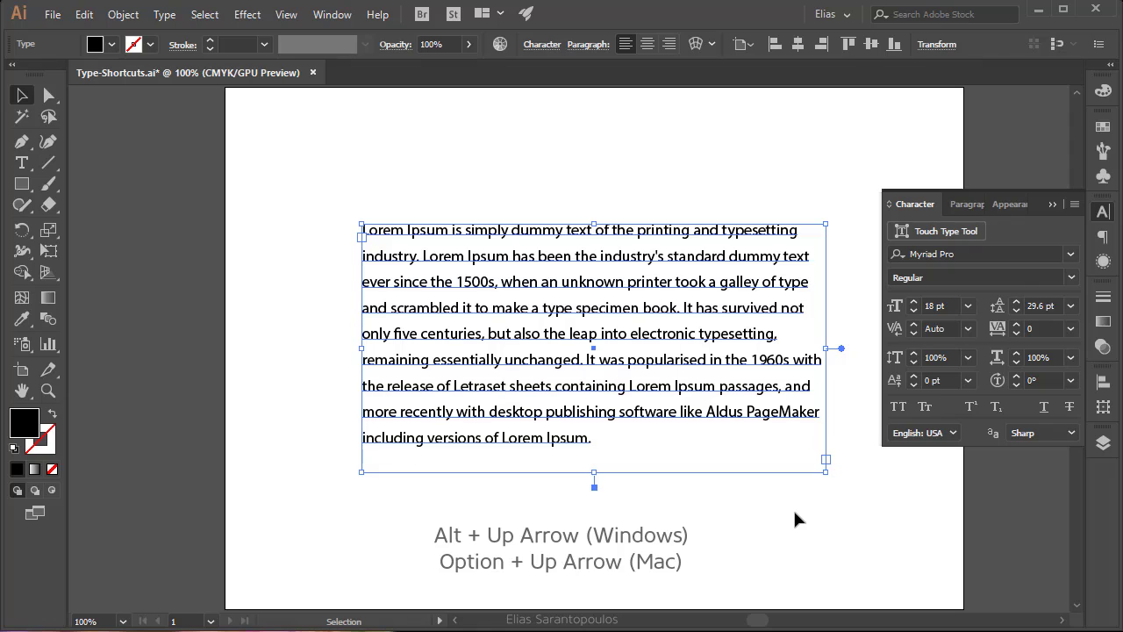
pyautogui.hotkey('alt', 'Up')
pyautogui.hotkey('alt', 'Up')
pyautogui.hotkey('alt', 'Up')
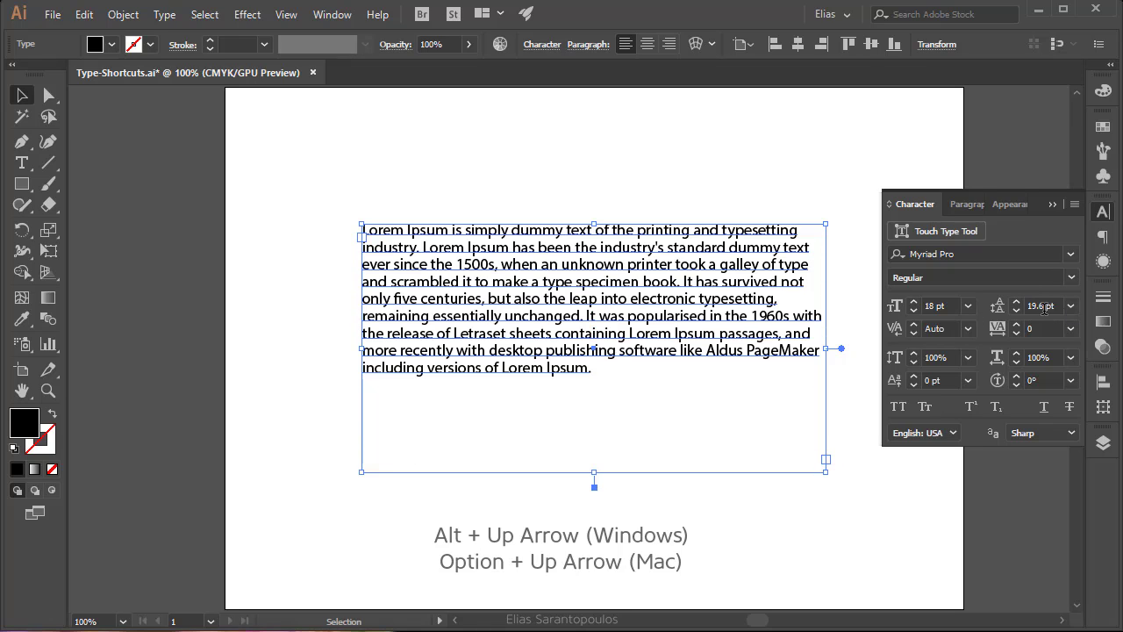
# Step: Loosen the Lorem Ipsum paragraph's leading once more, and tighten it back to 19.6 pt
pyautogui.hotkey('alt', 'Down')
pyautogui.hotkey('alt', 'Down')
pyautogui.hotkey('alt', 'Down')
pyautogui.hotkey('alt', 'Down')
pyautogui.hotkey('alt', 'Down')
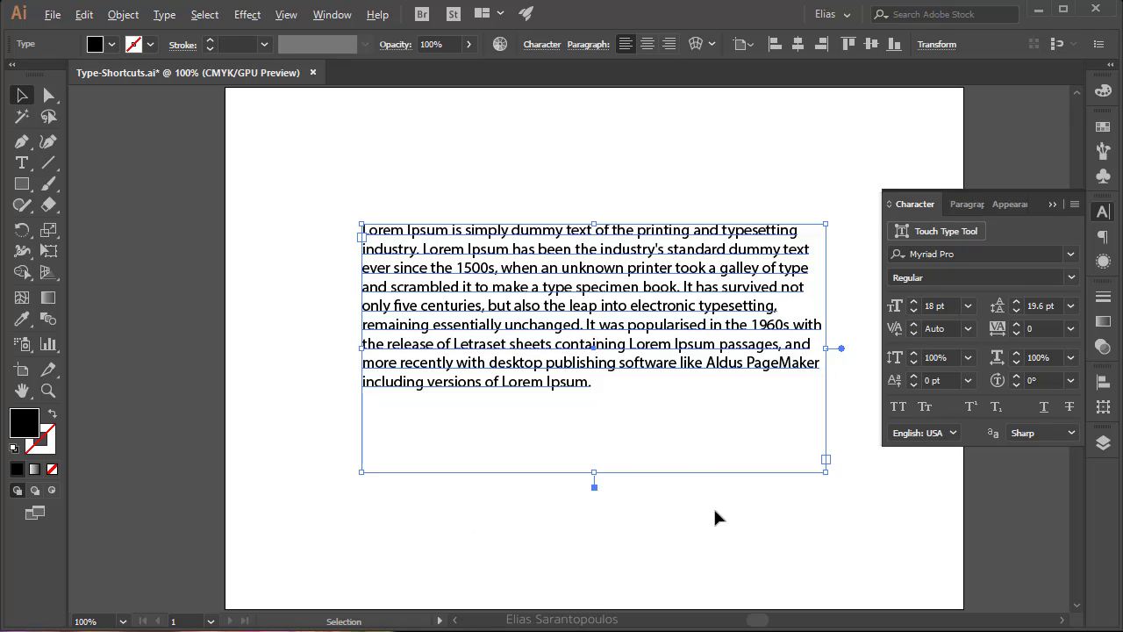
pyautogui.hotkey('alt', 'Up')
pyautogui.hotkey('alt', 'Up')
pyautogui.hotkey('alt', 'Up')
pyautogui.hotkey('alt', 'Up')
pyautogui.hotkey('alt', 'Up')
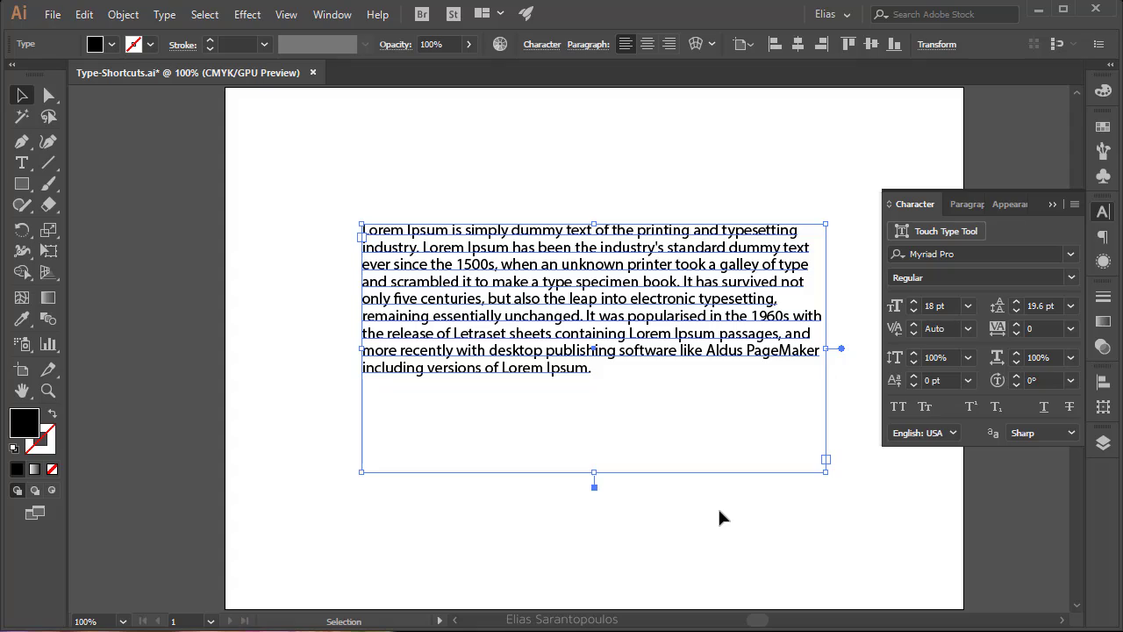
pyautogui.click(719, 510)
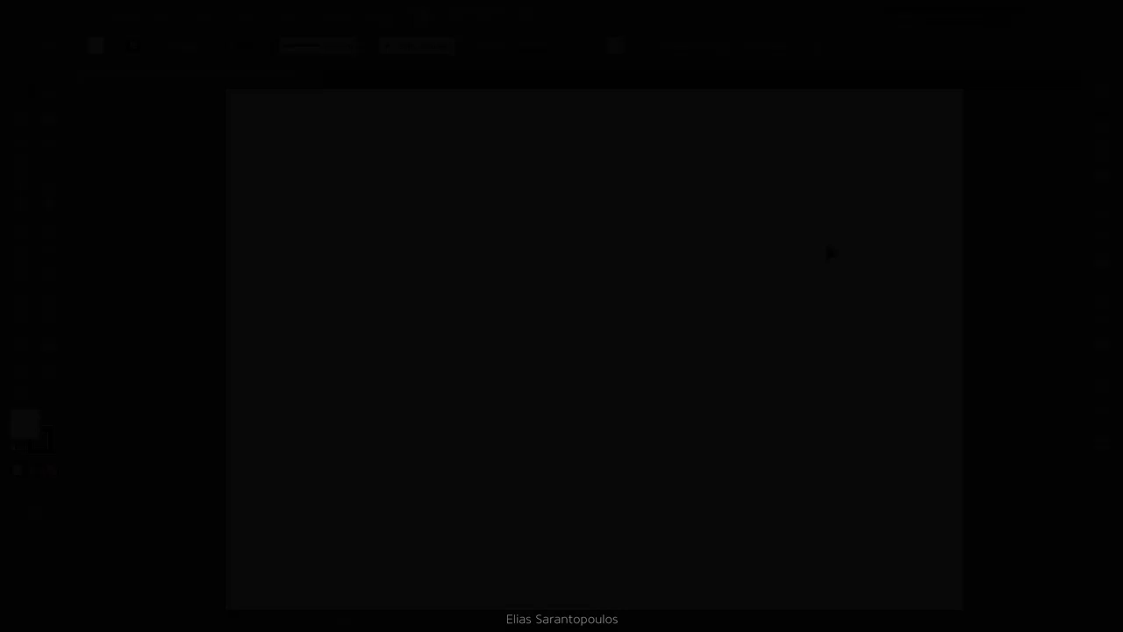
# Step: Make the hidden "Welcome to the Tutorial" text visible and increase its font size to 42 pt
pyautogui.press('F7')
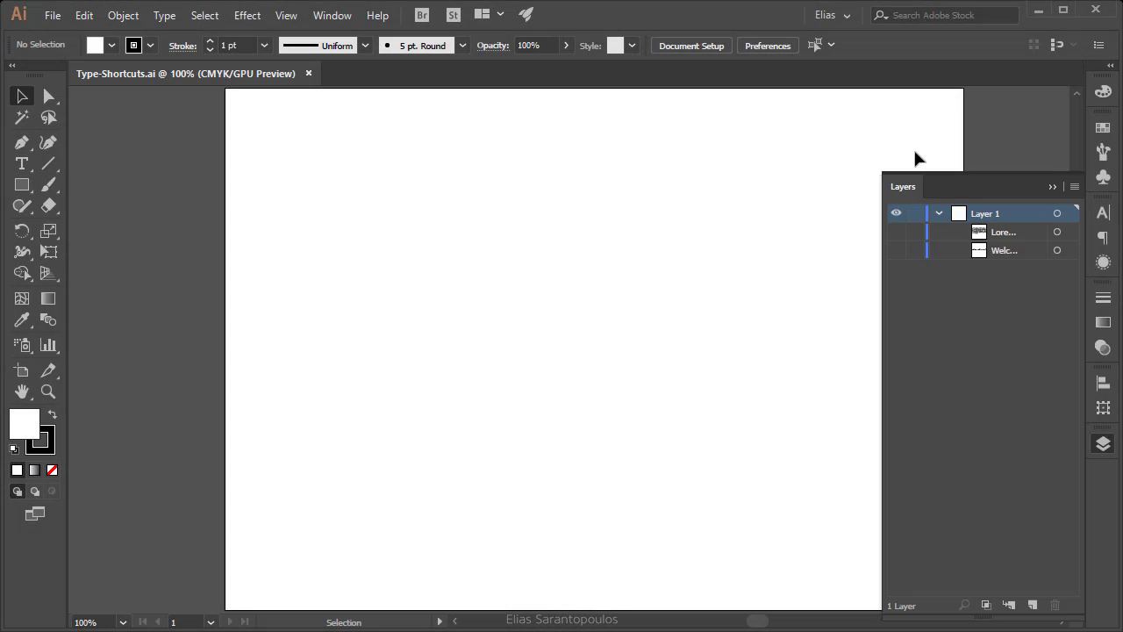
pyautogui.click(897, 251)
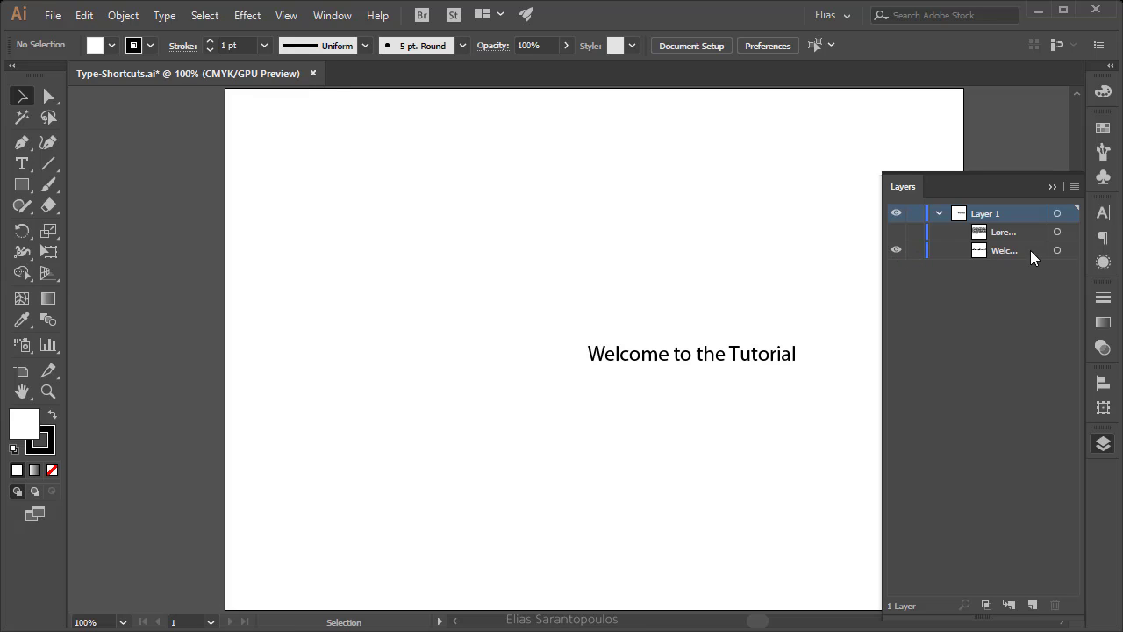
pyautogui.click(672, 359)
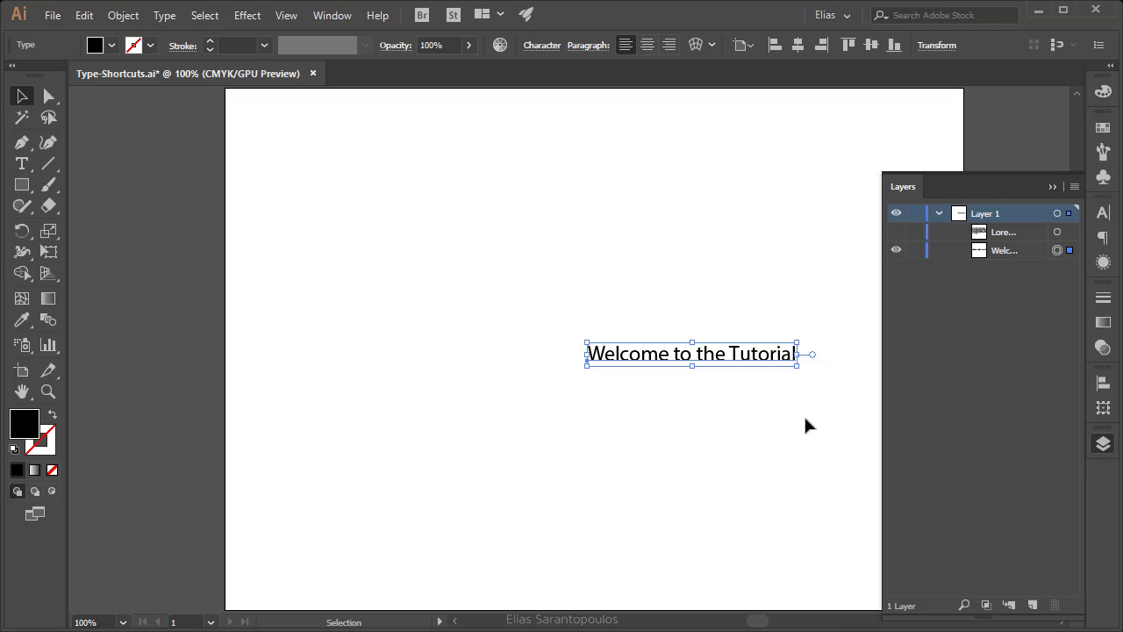
pyautogui.hotkey('ctrl', 'shift', '.')
pyautogui.hotkey('ctrl', 'shift', '.')
pyautogui.hotkey('ctrl', 'shift', '.')
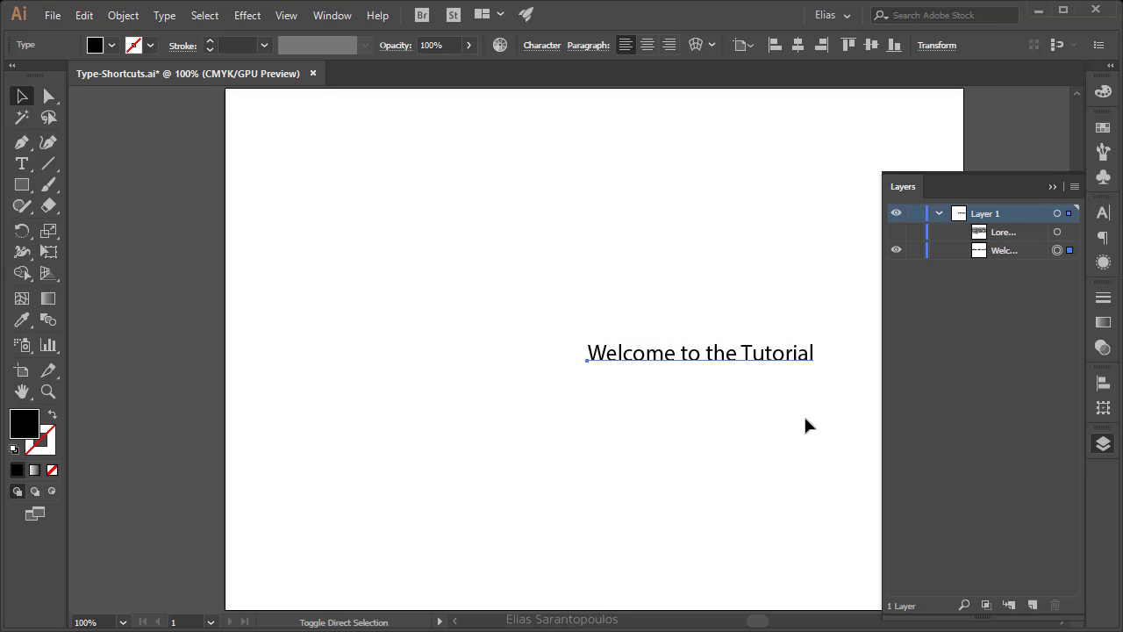
pyautogui.hotkey('ctrl', 'shift', '.')
pyautogui.hotkey('ctrl', 'shift', '.')
pyautogui.hotkey('ctrl', 'shift', '.')
pyautogui.hotkey('ctrl', 'shift', '.')
pyautogui.hotkey('ctrl', 'shift', '.')
pyautogui.hotkey('ctrl', 'shift', '.')
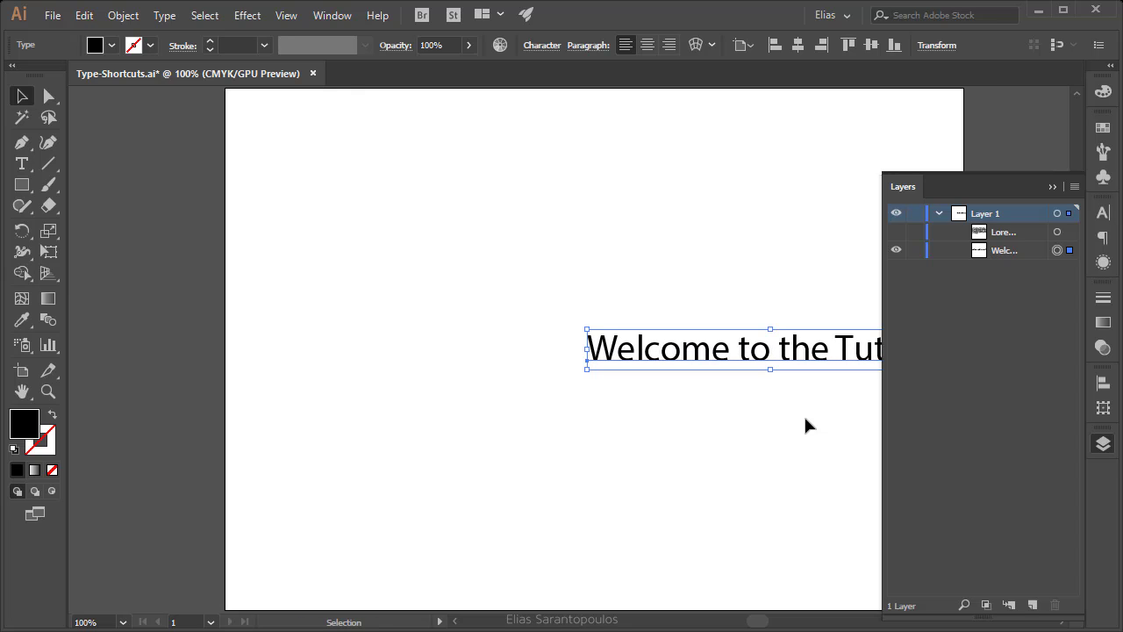
# Step: Center the "Welcome to the Tutorial" text horizontally and vertically on the artboard
pyautogui.click(1103, 386)
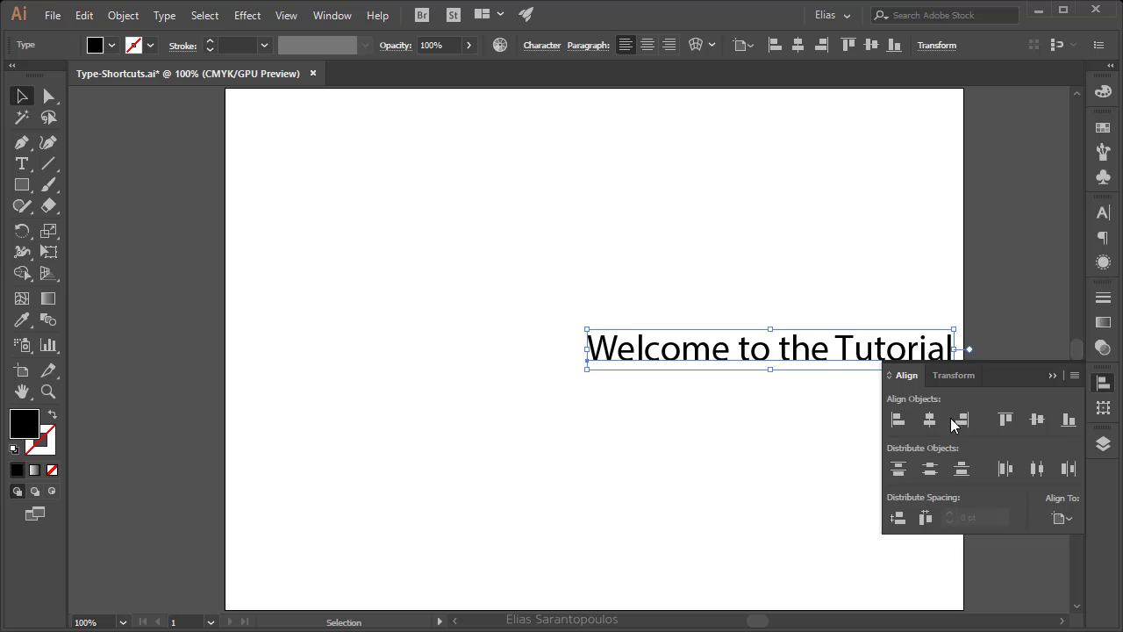
pyautogui.click(929, 420)
pyautogui.click(1037, 420)
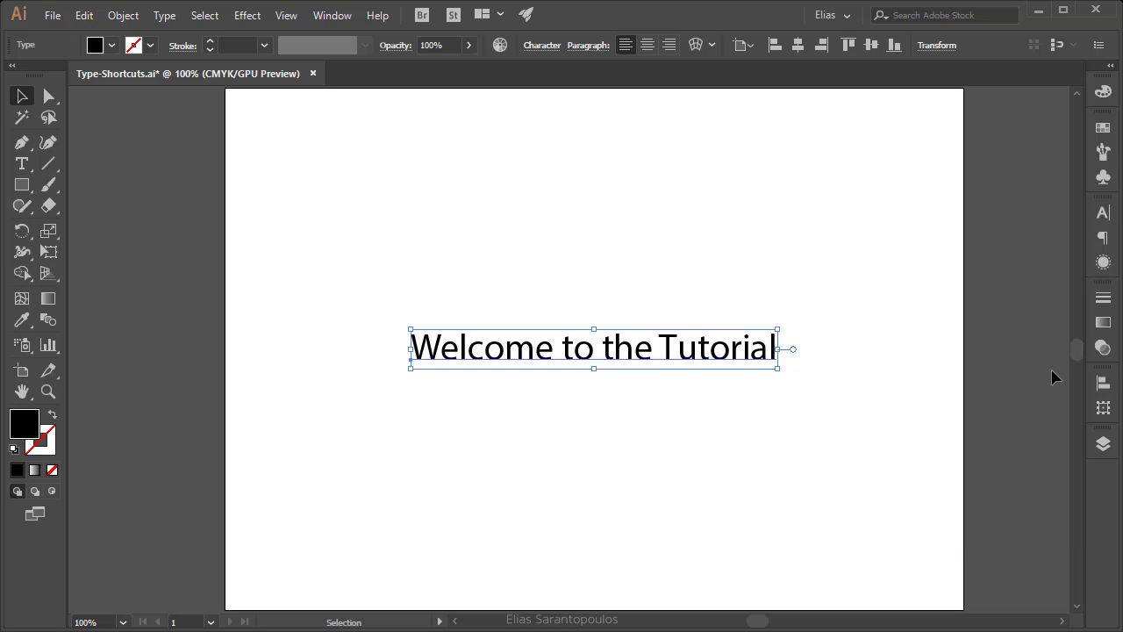
# Step: Show the heading's character settings and select all characters of the heading for editing
pyautogui.click(1102, 212)
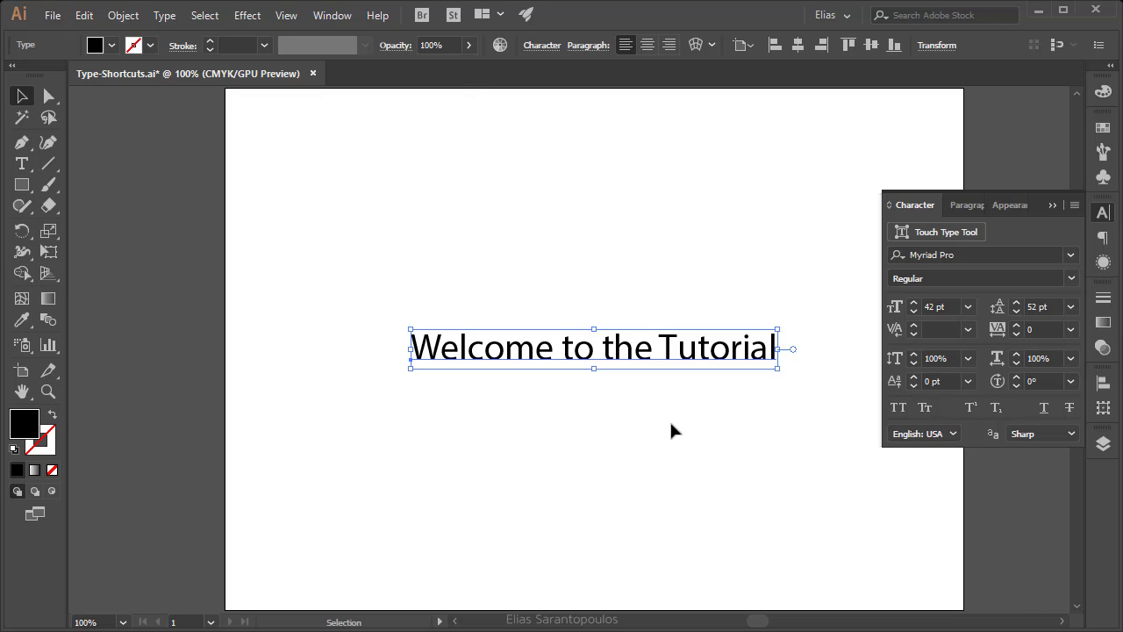
pyautogui.doubleClick(654, 355)
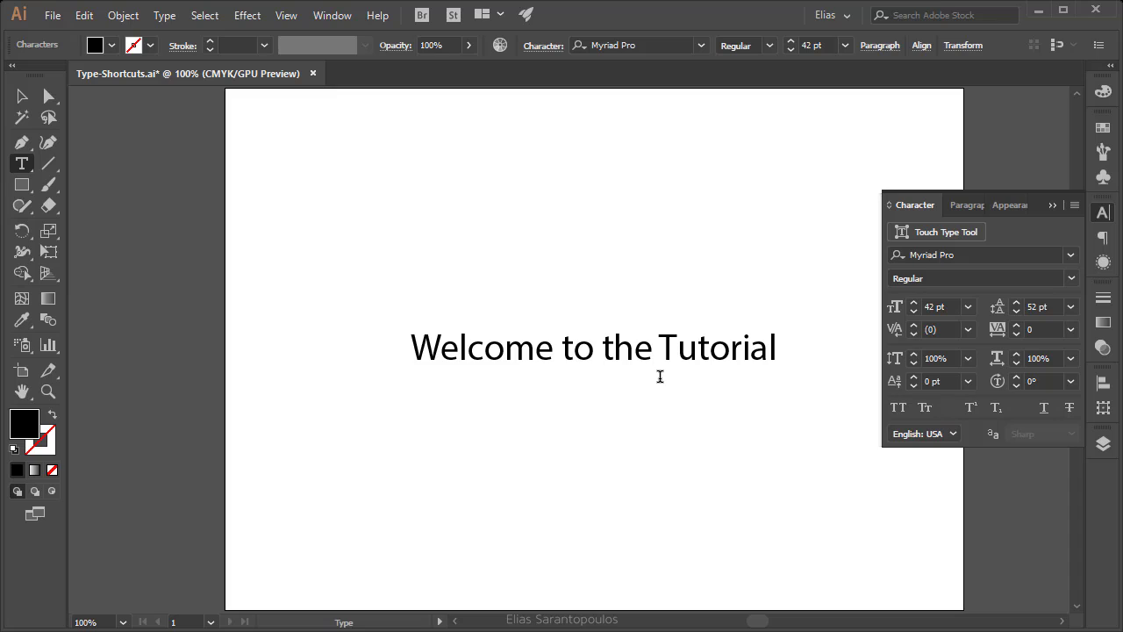
pyautogui.press('Escape')
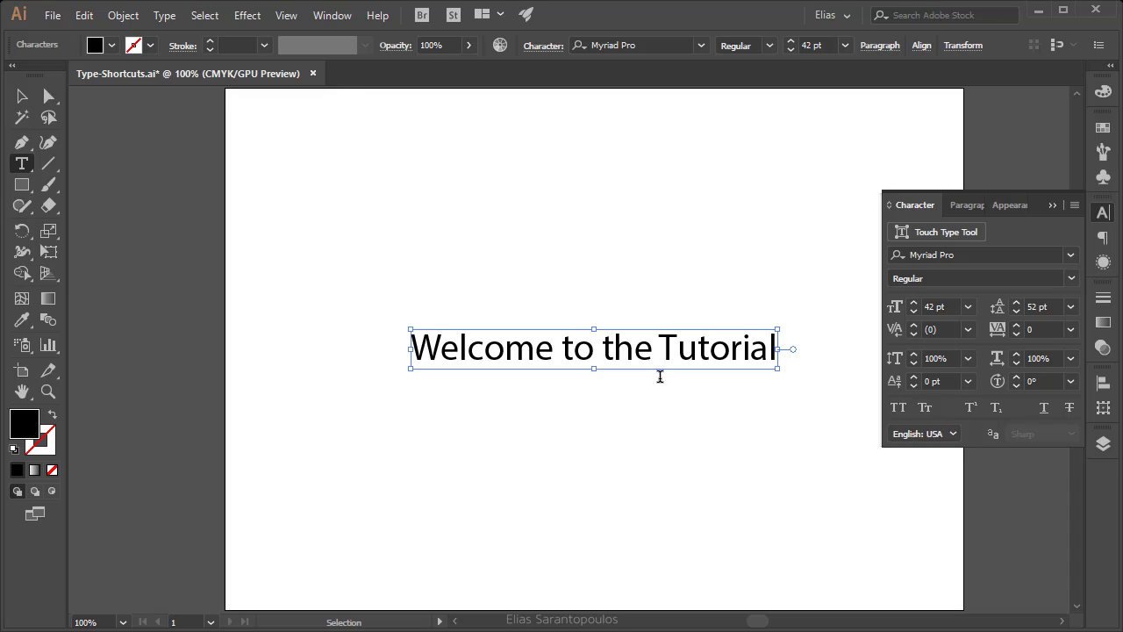
pyautogui.press('Return')
pyautogui.hotkey('ctrl', 'a')
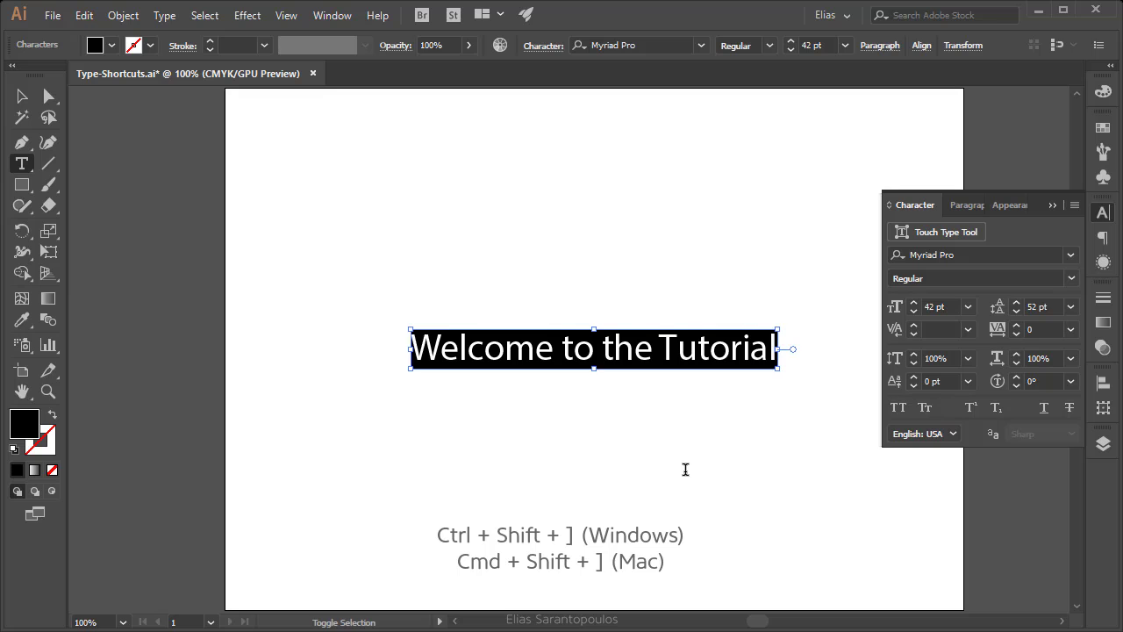
# Step: Increase the tracking of the selected heading characters to 160
pyautogui.hotkey('alt', 'Right')
pyautogui.hotkey('alt', 'Right')
pyautogui.hotkey('alt', 'Right')
pyautogui.hotkey('alt', 'Right')
pyautogui.hotkey('alt', 'Right')
pyautogui.hotkey('alt', 'Right')
pyautogui.hotkey('alt', 'Right')
pyautogui.hotkey('alt', 'Right')
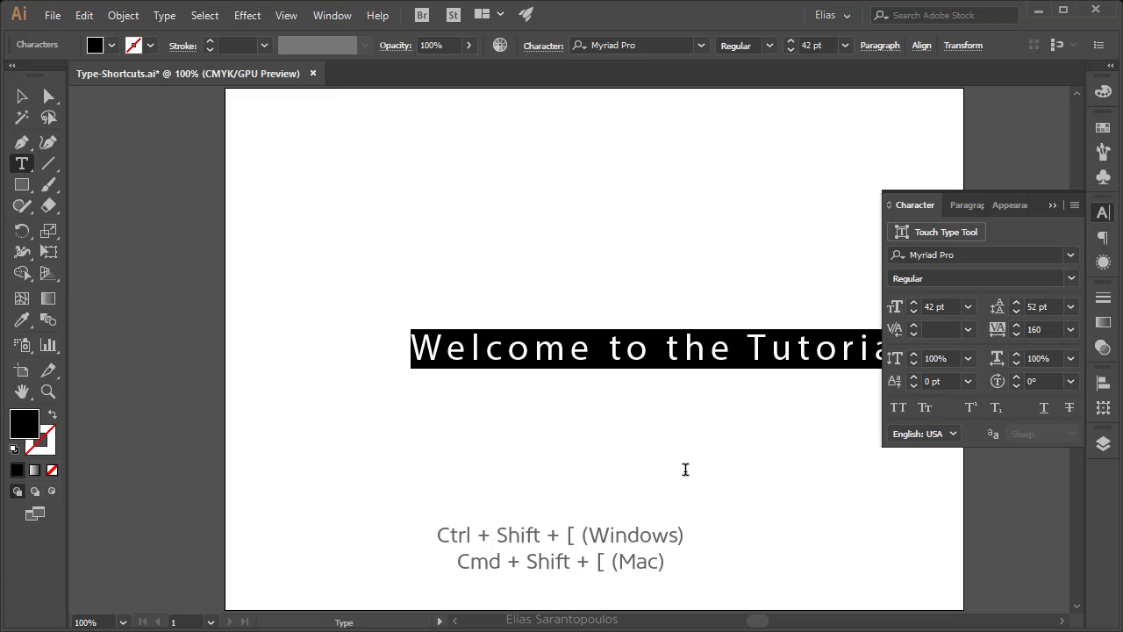
# Step: Decrease the tracking of the selected heading characters to -80
pyautogui.hotkey('alt', 'Left')
pyautogui.hotkey('alt', 'Left')
pyautogui.hotkey('alt', 'Left')
pyautogui.hotkey('alt', 'Left')
pyautogui.hotkey('alt', 'Left')
pyautogui.hotkey('alt', 'Left')
pyautogui.hotkey('alt', 'Left')
pyautogui.hotkey('alt', 'Left')
pyautogui.hotkey('alt', 'Left')
pyautogui.hotkey('alt', 'Left')
pyautogui.hotkey('alt', 'Left')
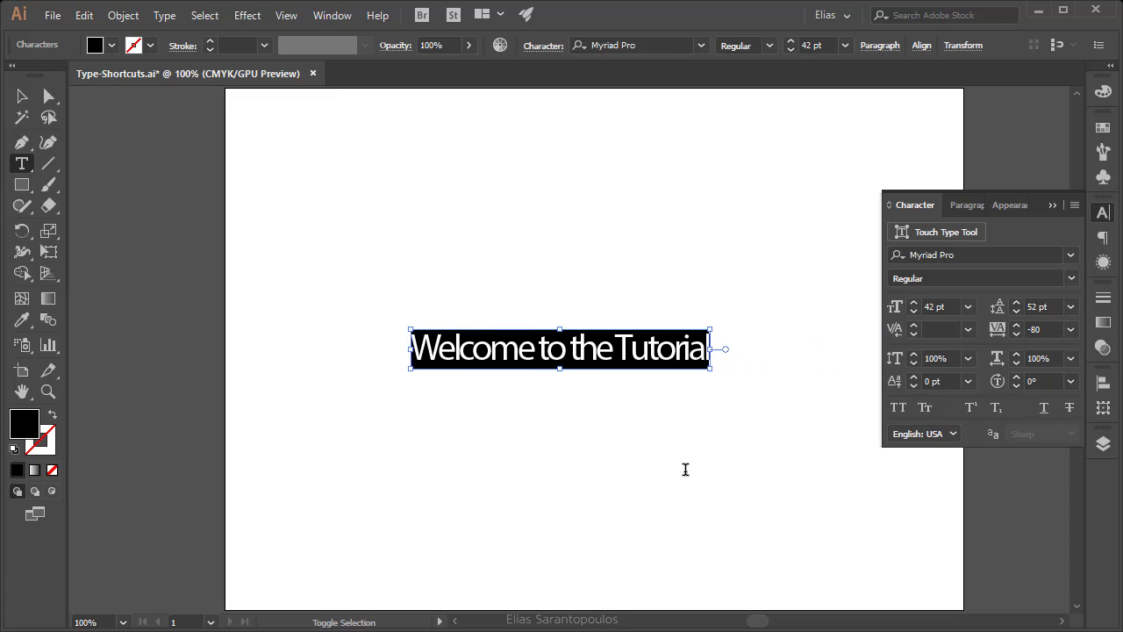
# Step: Raise the tracking of the selected heading characters to 40
pyautogui.hotkey('alt', 'Right')
pyautogui.hotkey('alt', 'Right')
pyautogui.hotkey('alt', 'Right')
pyautogui.hotkey('alt', 'Right')
pyautogui.hotkey('alt', 'Right')
pyautogui.hotkey('alt', 'Right')
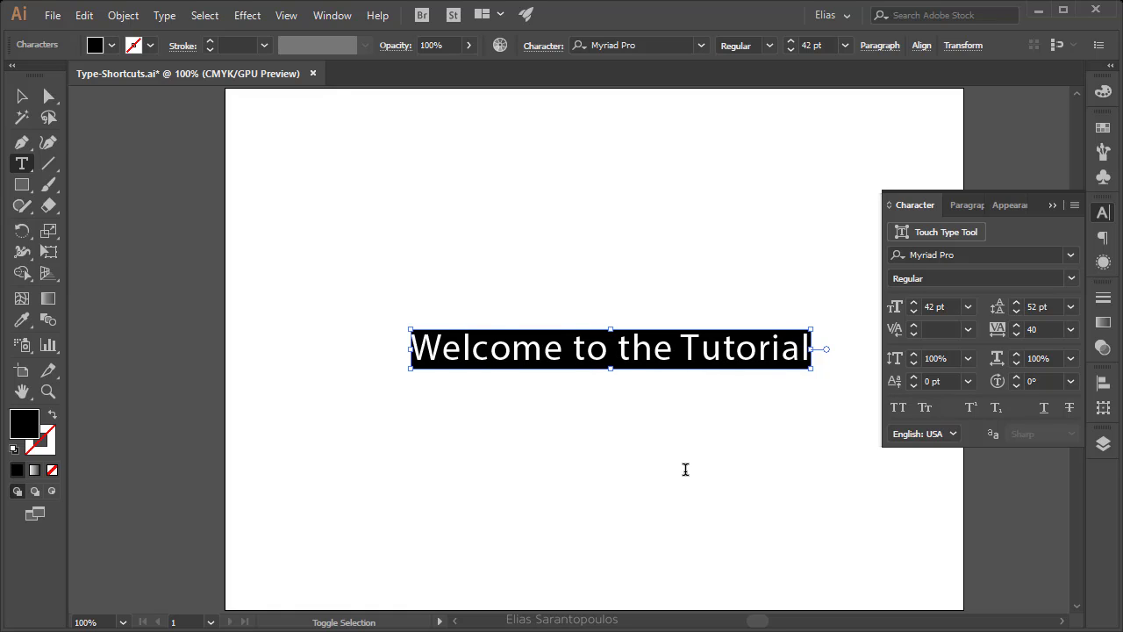
pyautogui.hotkey('alt', 'Right')
pyautogui.hotkey('alt', 'Right')
pyautogui.hotkey('alt', 'Left')
pyautogui.hotkey('alt', 'Left')
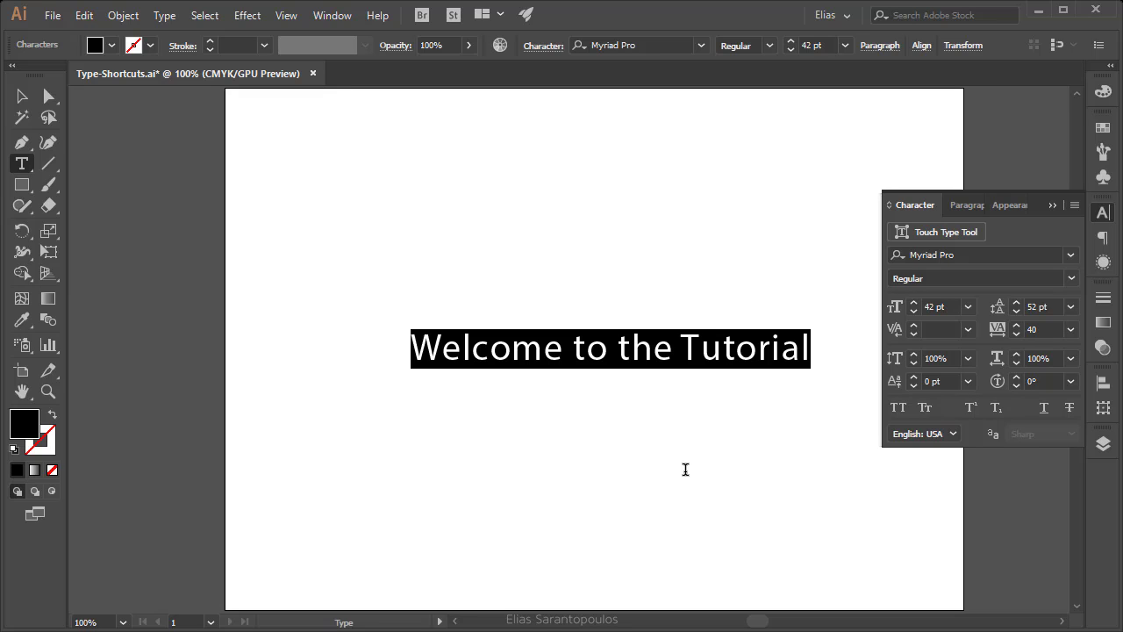
# Step: Review the tracking increment in the Type preferences and close them without changing anything
pyautogui.hotkey('ctrl', 'k')
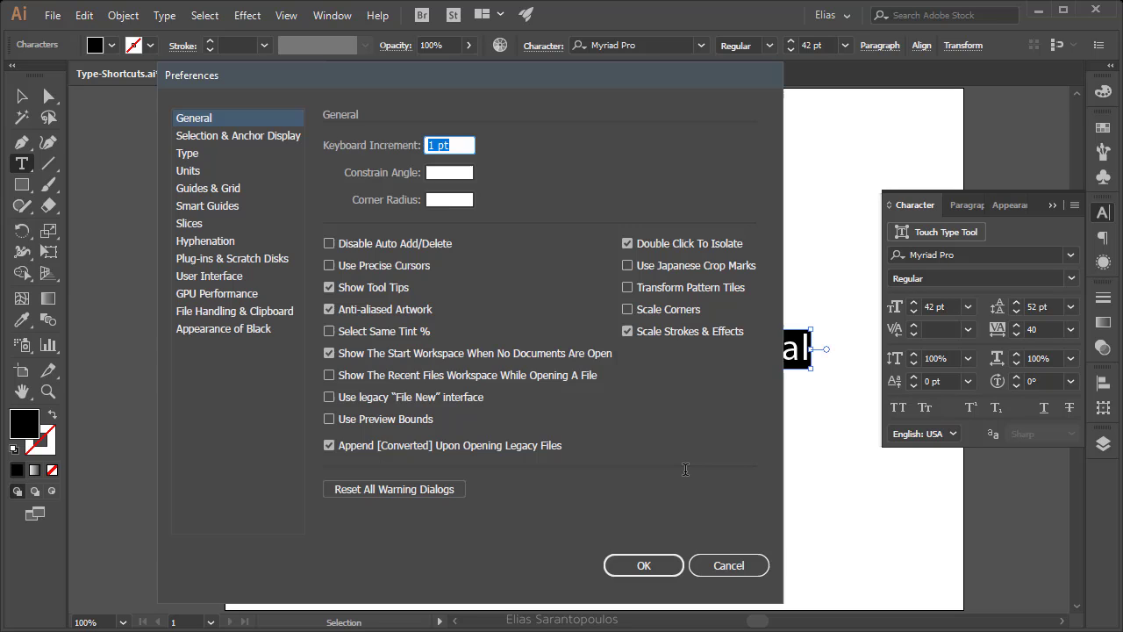
pyautogui.click(215, 155)
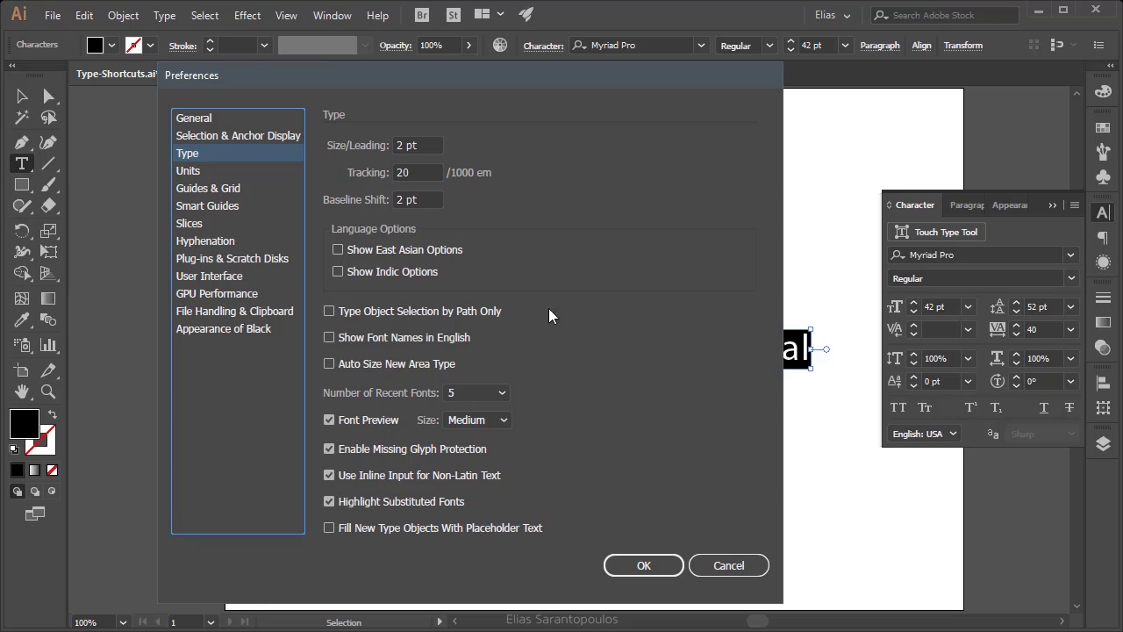
pyautogui.click(722, 566)
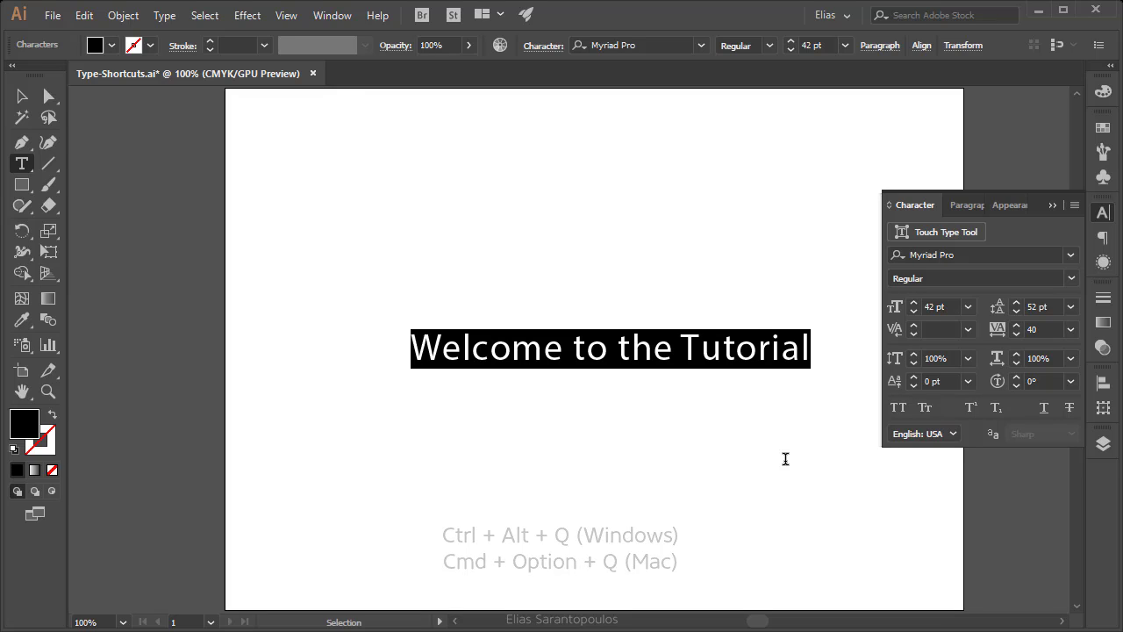
# Step: Reset the heading's tracking to 0 and deselect its characters
pyautogui.hotkey('ctrl', 'alt', 'q')
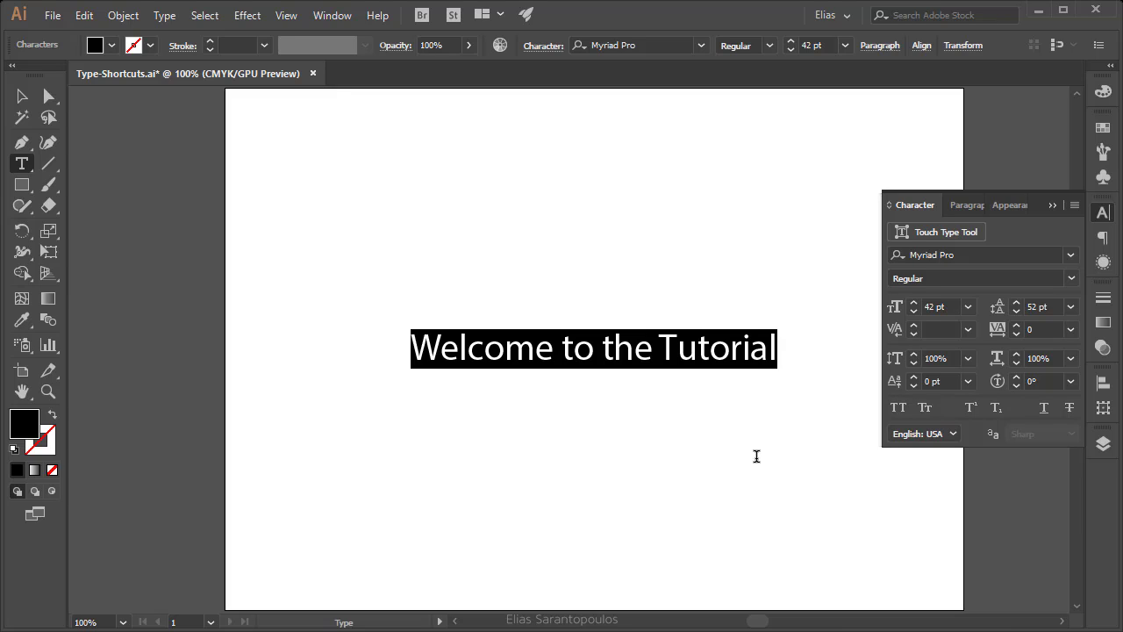
pyautogui.click(729, 423)
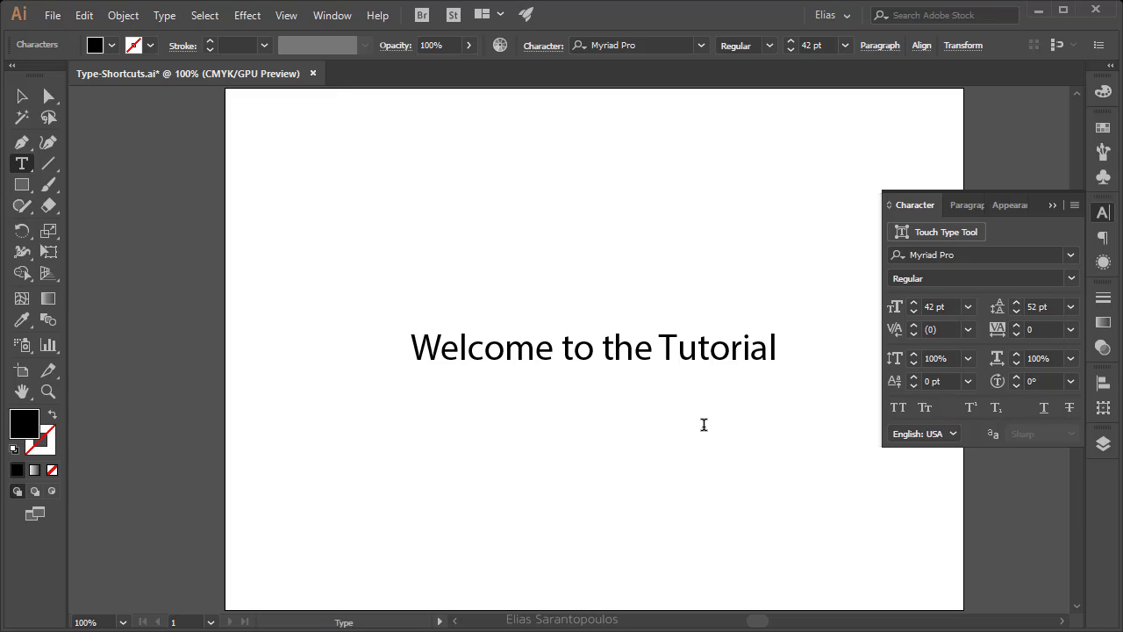
# Step: Set the kerning between the letters T and u in "Tutorial" to 140
pyautogui.click(672, 334)
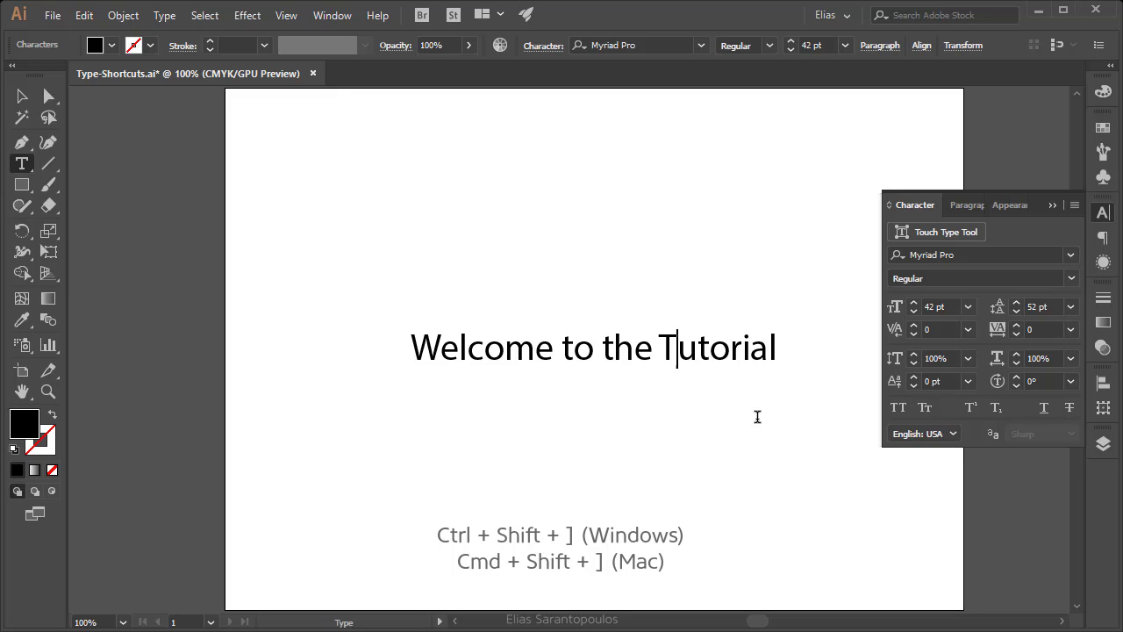
pyautogui.press('ctrl')
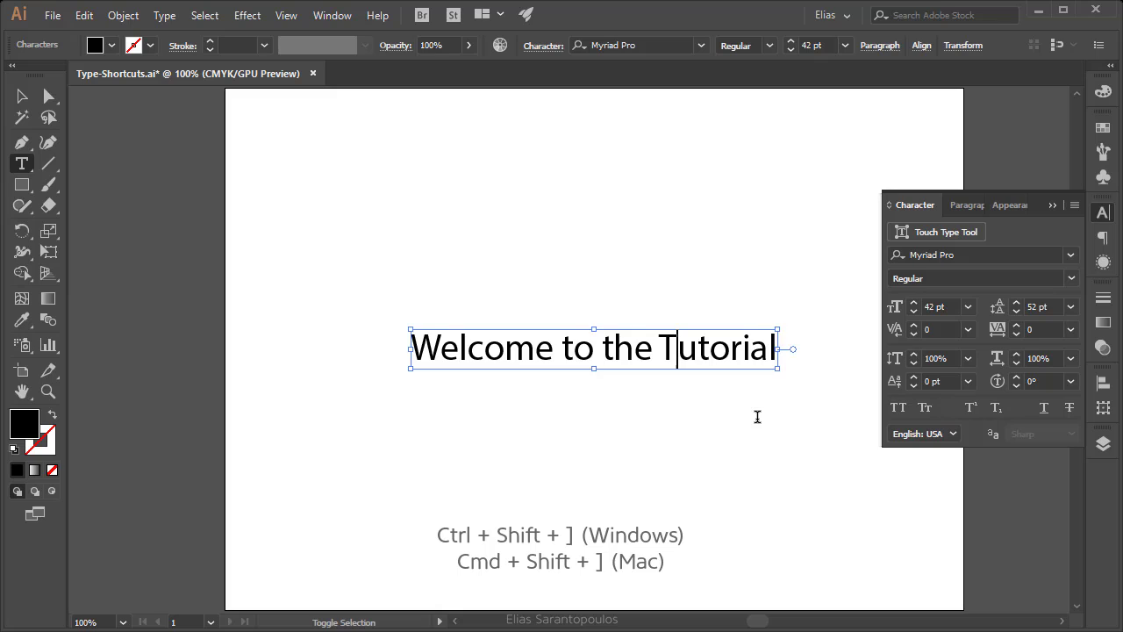
pyautogui.hotkey('alt', 'Right')
pyautogui.hotkey('alt', 'Right')
pyautogui.hotkey('alt', 'Right')
pyautogui.hotkey('alt', 'Right')
pyautogui.hotkey('alt', 'Right')
pyautogui.hotkey('alt', 'Right')
pyautogui.hotkey('alt', 'Right')
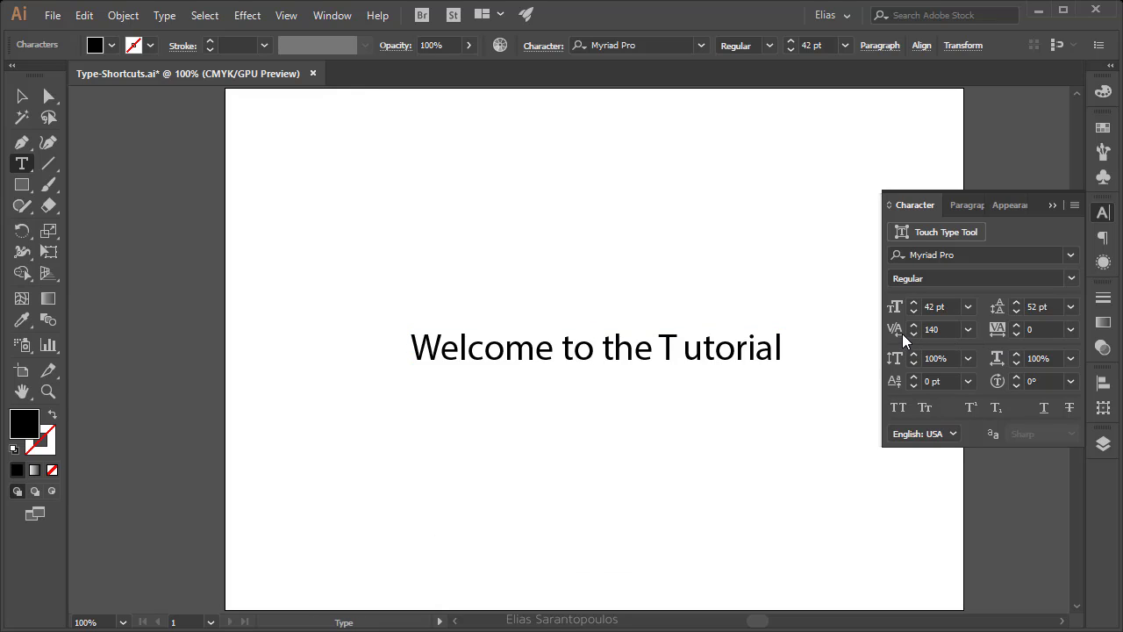
# Step: Widen the kerning between the T and u of "Tutorial" further to 340
pyautogui.press('ctrl')
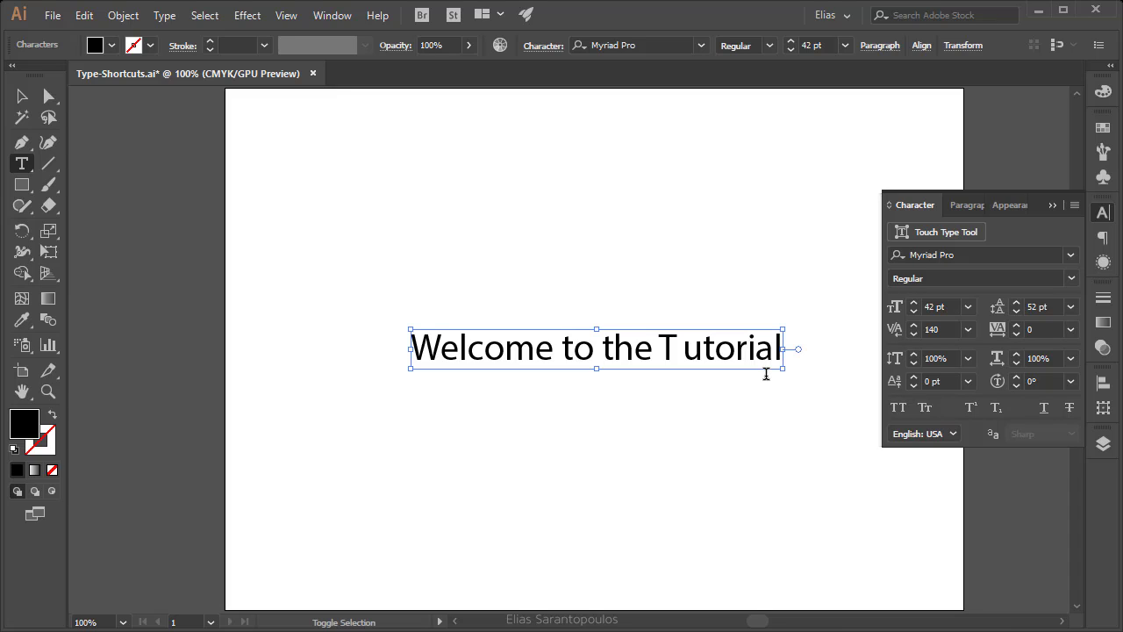
pyautogui.hotkey('alt', 'Right')
pyautogui.hotkey('alt', 'Right')
pyautogui.hotkey('alt', 'Right')
pyautogui.hotkey('alt', 'Right')
pyautogui.hotkey('alt', 'Right')
pyautogui.hotkey('alt', 'Right')
pyautogui.hotkey('alt', 'Right')
pyautogui.hotkey('alt', 'Right')
pyautogui.hotkey('alt', 'Right')
pyautogui.hotkey('alt', 'Right')
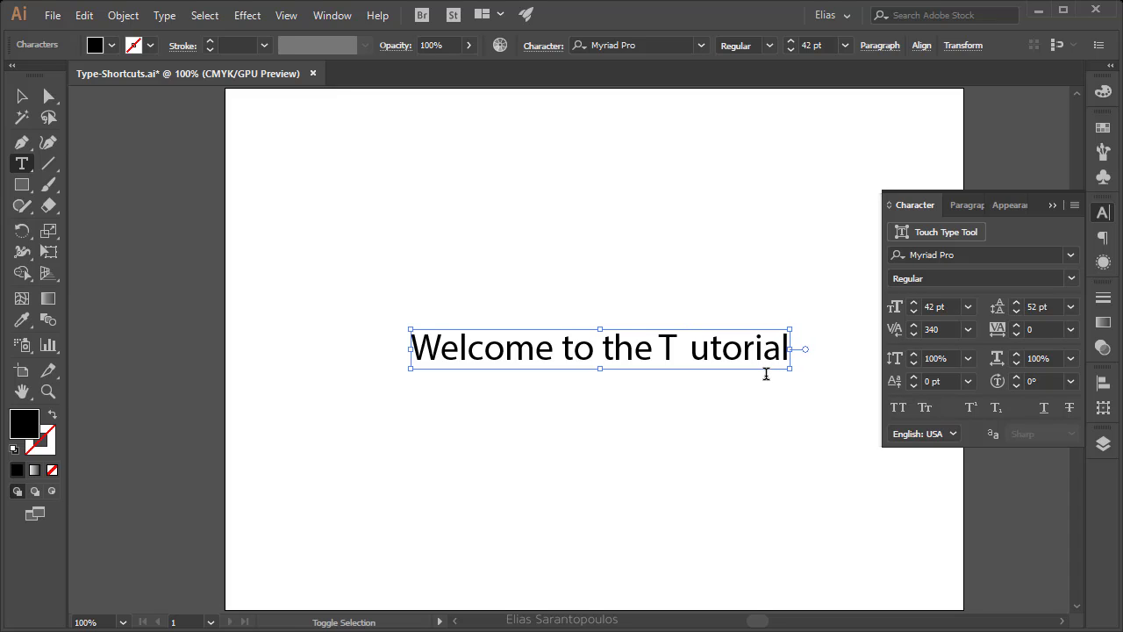
# Step: Reduce the kerning between the T and u of "Tutorial" to 80
pyautogui.hotkey('alt', 'Left')
pyautogui.hotkey('alt', 'Left')
pyautogui.hotkey('alt', 'Left')
pyautogui.hotkey('alt', 'Left')
pyautogui.hotkey('alt', 'Left')
pyautogui.hotkey('alt', 'Left')
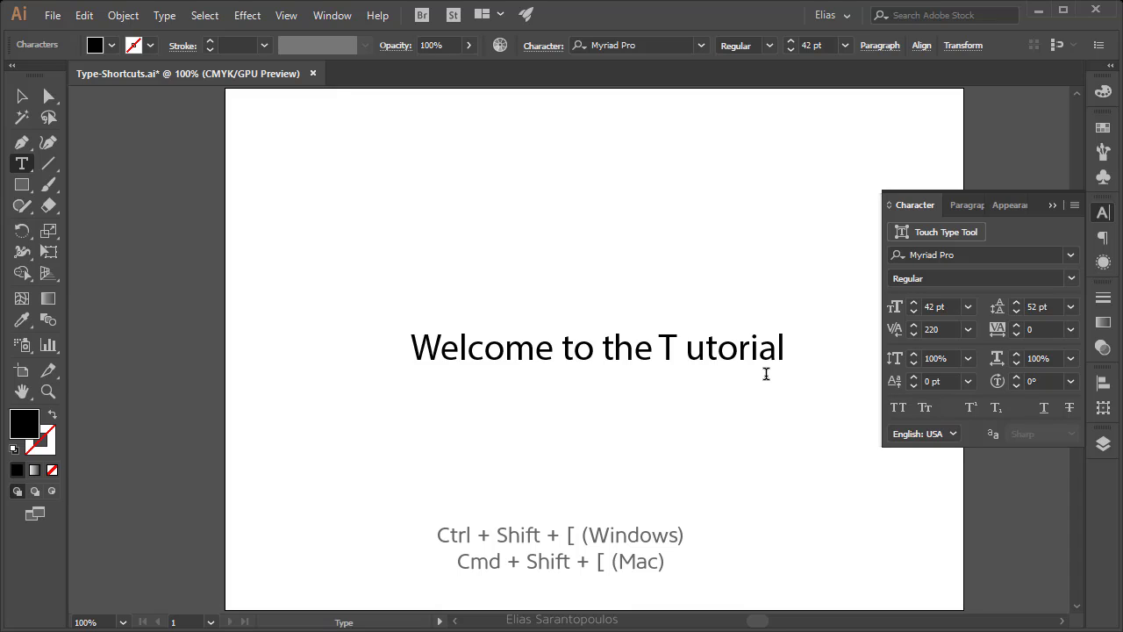
pyautogui.hotkey('ctrl', 'shift', '[')
pyautogui.hotkey('ctrl', 'shift', '[')
pyautogui.hotkey('ctrl', 'shift', '[')
pyautogui.hotkey('ctrl', 'shift', '[')
pyautogui.hotkey('ctrl', 'shift', '[')
pyautogui.hotkey('ctrl', 'shift', '[')
pyautogui.hotkey('ctrl', 'shift', '[')
pyautogui.hotkey('ctrl', 'shift', '[')
pyautogui.hotkey('ctrl', 'shift', '[')
pyautogui.hotkey('ctrl', 'shift', '[')
pyautogui.hotkey('ctrl', 'shift', '[')
pyautogui.hotkey('ctrl', 'shift', '[')
pyautogui.hotkey('ctrl', 'shift', '[')
pyautogui.hotkey('ctrl', 'shift', '[')
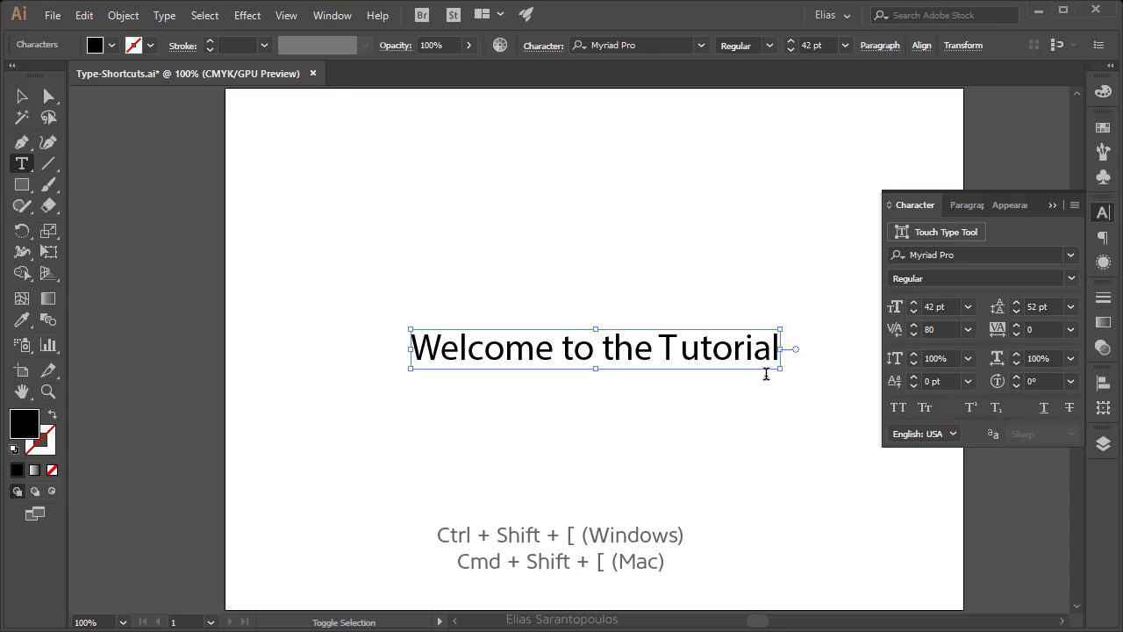
# Step: Tighten the kerning between the T and u of "Tutorial" to -200
pyautogui.hotkey('ctrl', 'shift', '[')
pyautogui.hotkey('ctrl', 'shift', '[')
pyautogui.hotkey('ctrl', 'shift', '[')
pyautogui.hotkey('ctrl', 'shift', '[')
pyautogui.hotkey('ctrl', 'shift', '[')
pyautogui.hotkey('ctrl', 'shift', '[')
pyautogui.hotkey('ctrl', 'shift', '[')
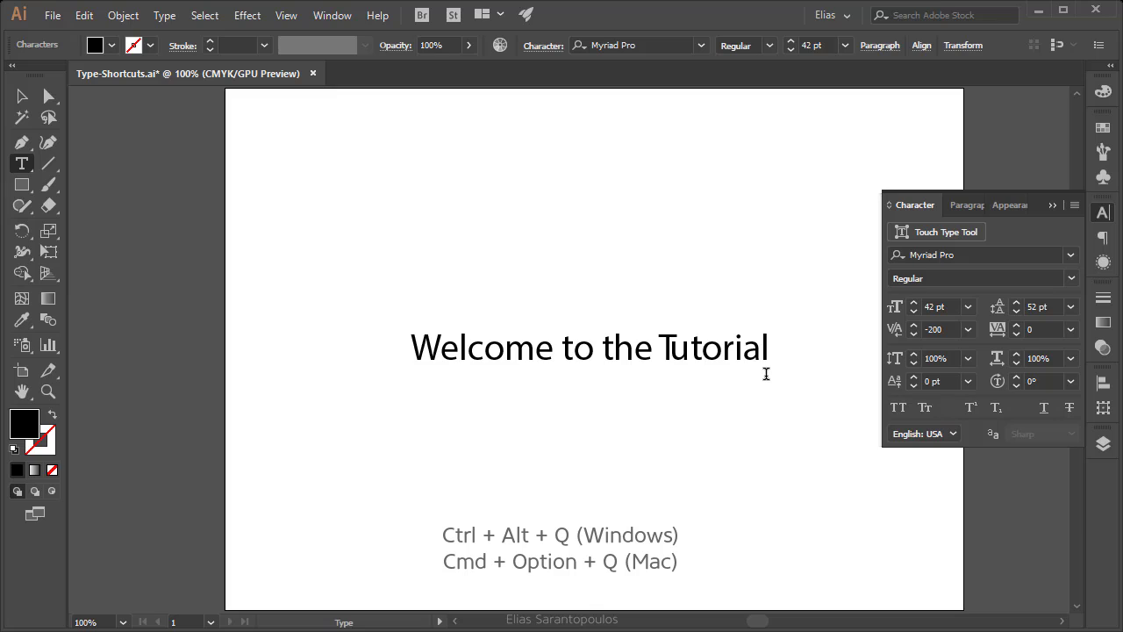
# Step: Reset the kerning between the T and u of "Tutorial" to 0 and advance the text cursor three characters
pyautogui.press('ctrl')
pyautogui.hotkey('ctrl', 'alt', 'q')
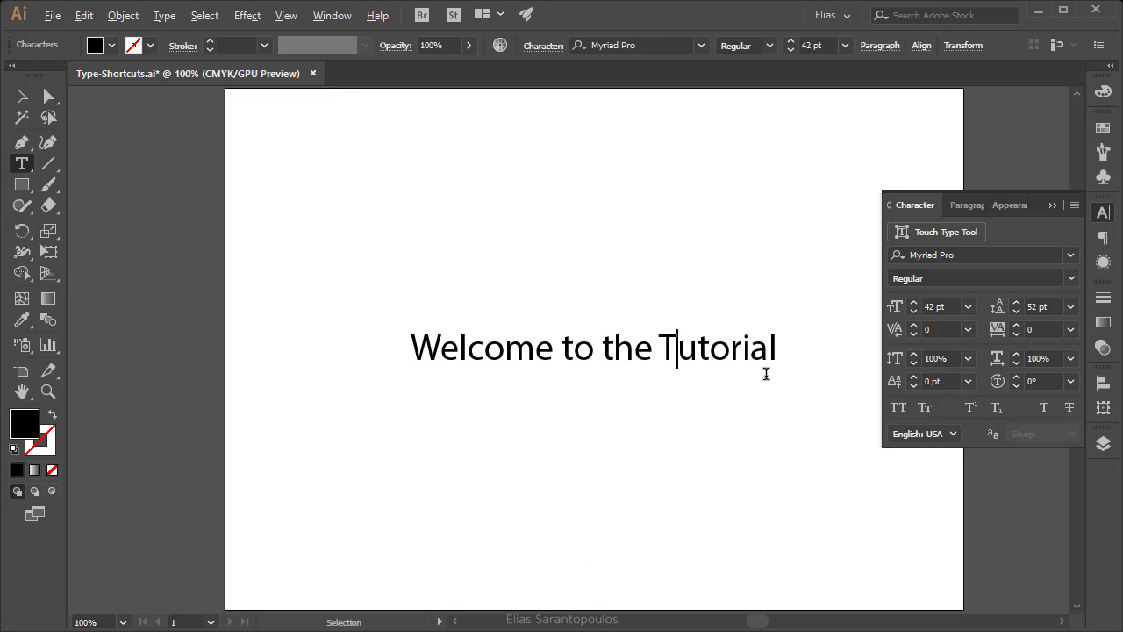
pyautogui.press('Right')
pyautogui.press('Right')
pyautogui.press('Right')
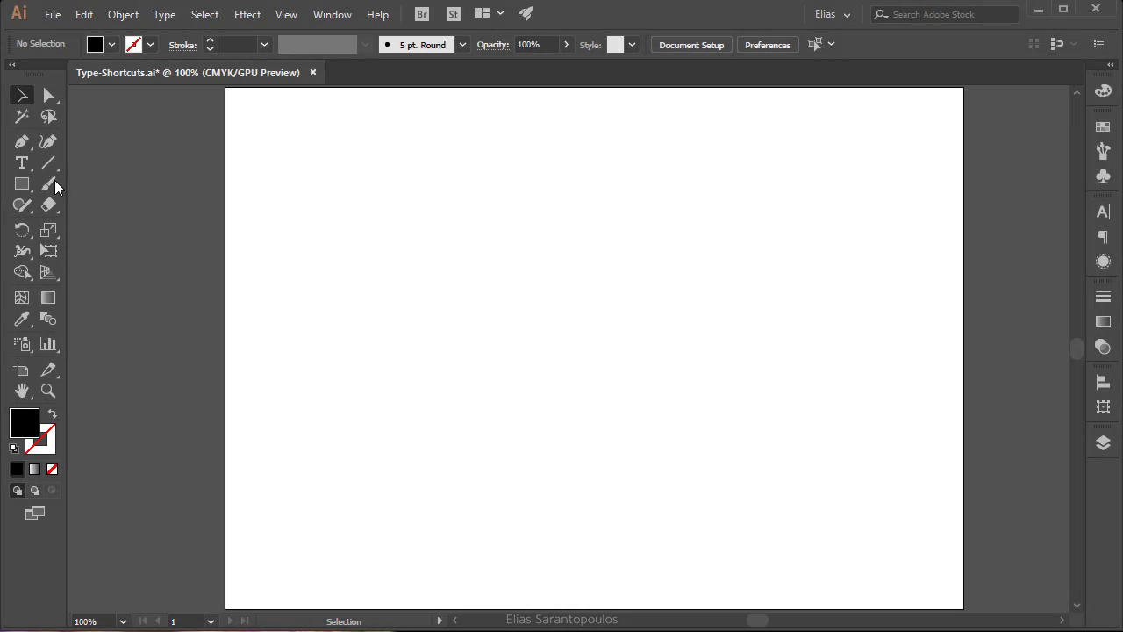
# Step: Create a point text object reading "$4.99" near the middle of the artboard and select it as an object
pyautogui.click(22, 162)
pyautogui.click(432, 336)
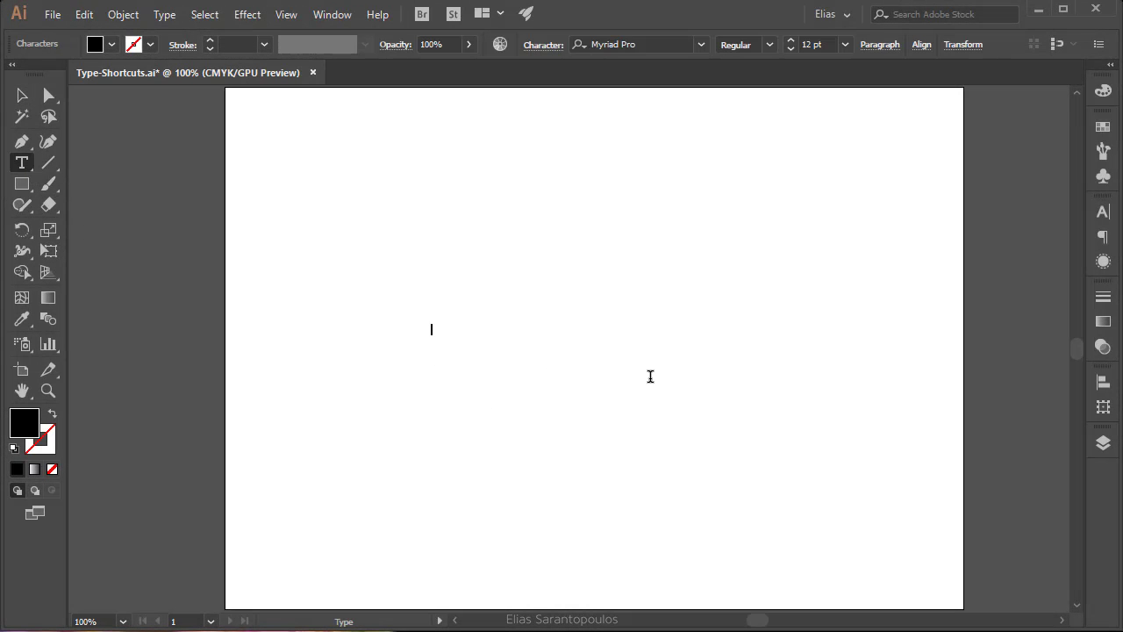
pyautogui.write('$4.99')
pyautogui.click(22, 95)
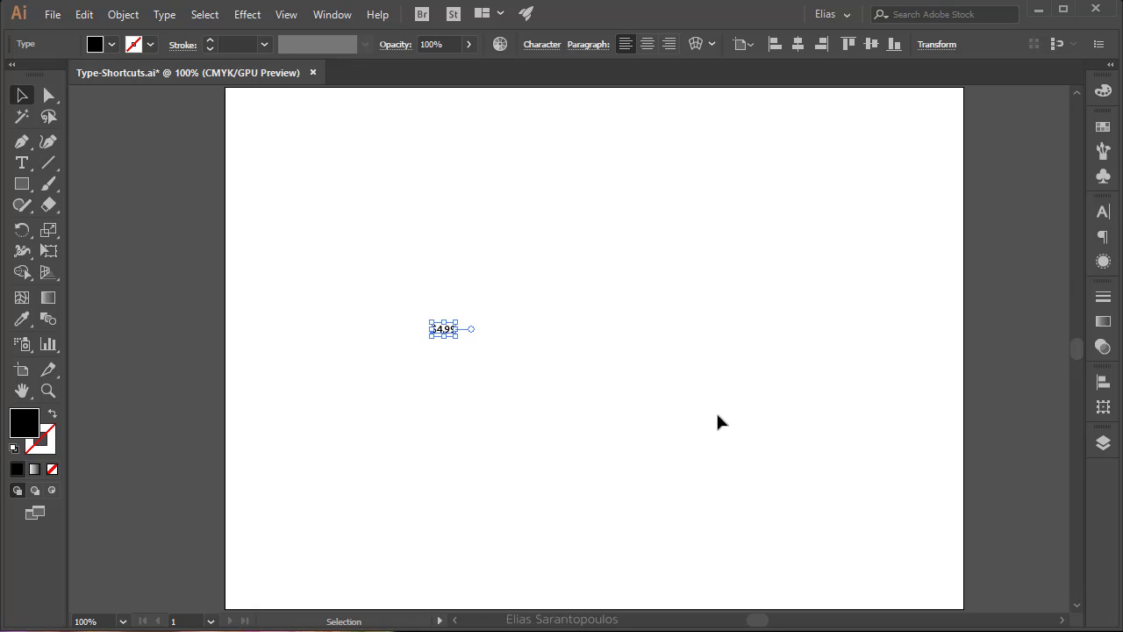
# Step: Enlarge the "$4.99" text to 122 pt
pyautogui.hotkey('ctrl', 'shift', '.')
pyautogui.hotkey('ctrl', 'shift', '.')
pyautogui.hotkey('ctrl', 'shift', '.')
pyautogui.hotkey('ctrl', 'shift', '.')
pyautogui.hotkey('ctrl', 'shift', '.')
pyautogui.hotkey('ctrl', 'shift', '.')
pyautogui.hotkey('ctrl', 'shift', '.')
pyautogui.hotkey('ctrl', 'shift', '.')
pyautogui.hotkey('ctrl', 'shift', '.')
pyautogui.hotkey('ctrl', 'shift', '.')
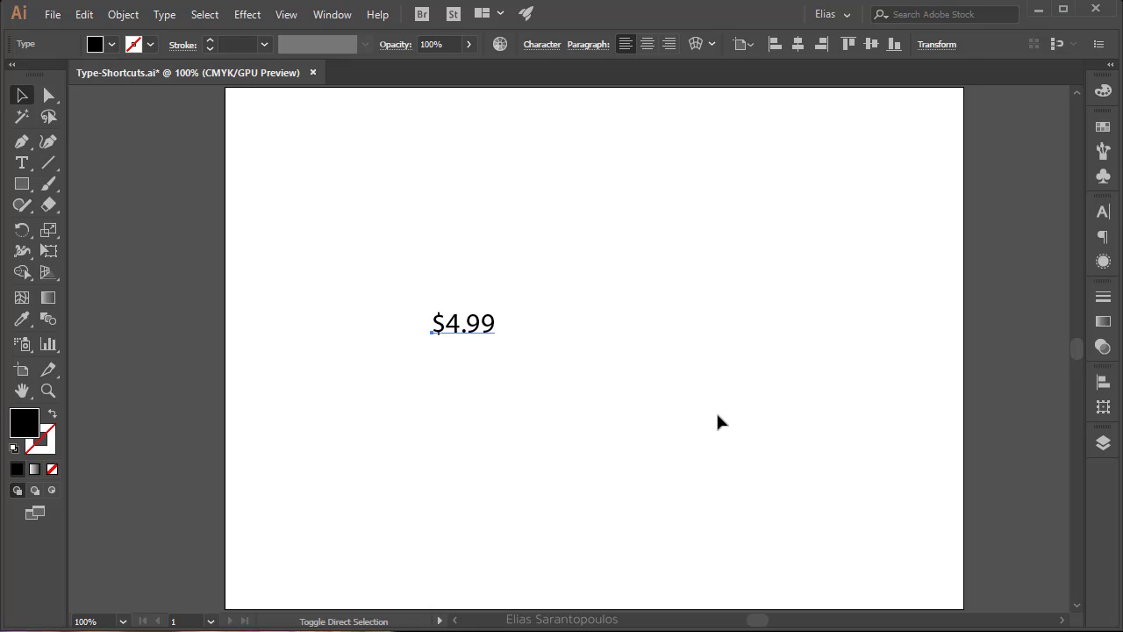
pyautogui.hotkey('ctrl', 'shift', '.')
pyautogui.hotkey('ctrl', 'shift', '.')
pyautogui.hotkey('ctrl', 'shift', '.')
pyautogui.hotkey('ctrl', 'shift', '.')
pyautogui.hotkey('ctrl', 'shift', '.')
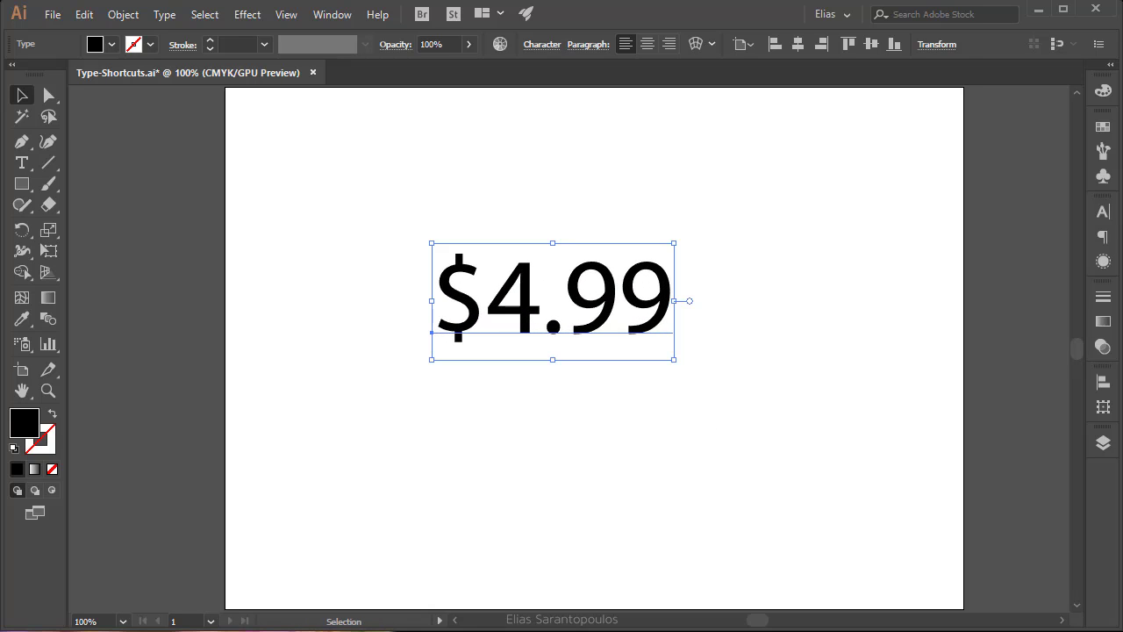
# Step: Center the price text horizontally and vertically on the artboard
pyautogui.click(1103, 382)
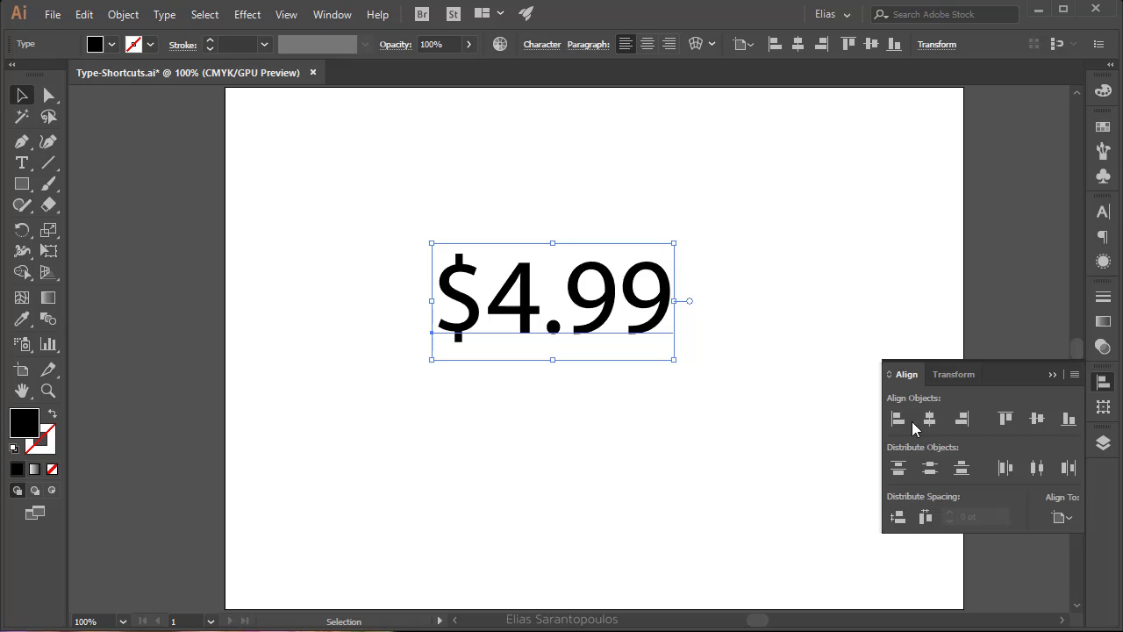
pyautogui.click(929, 419)
pyautogui.click(1037, 419)
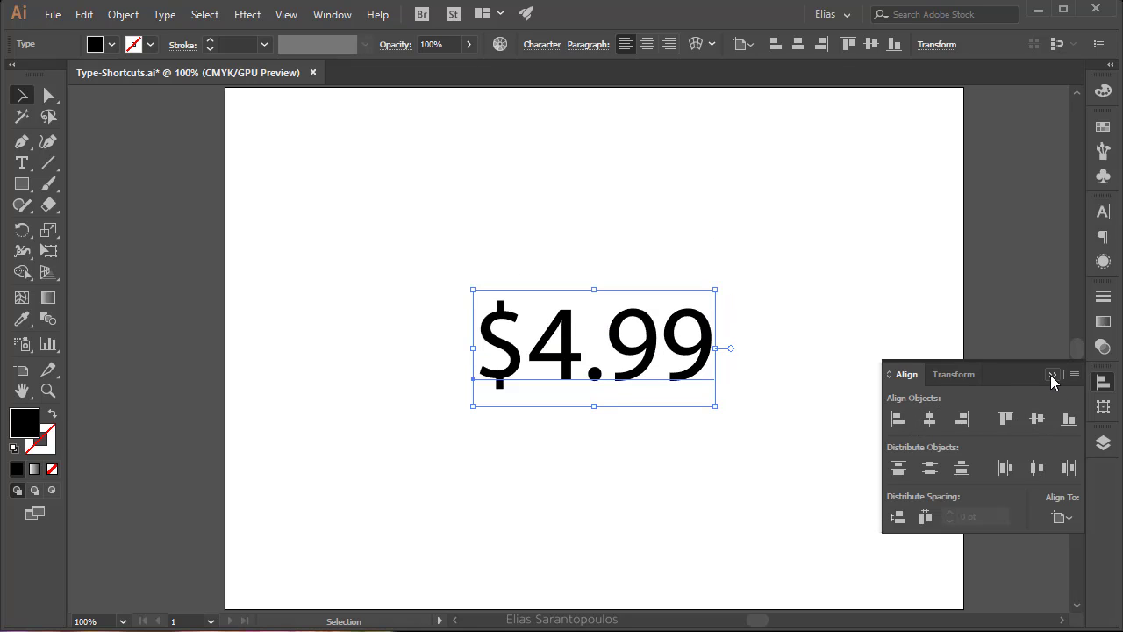
pyautogui.click(1052, 374)
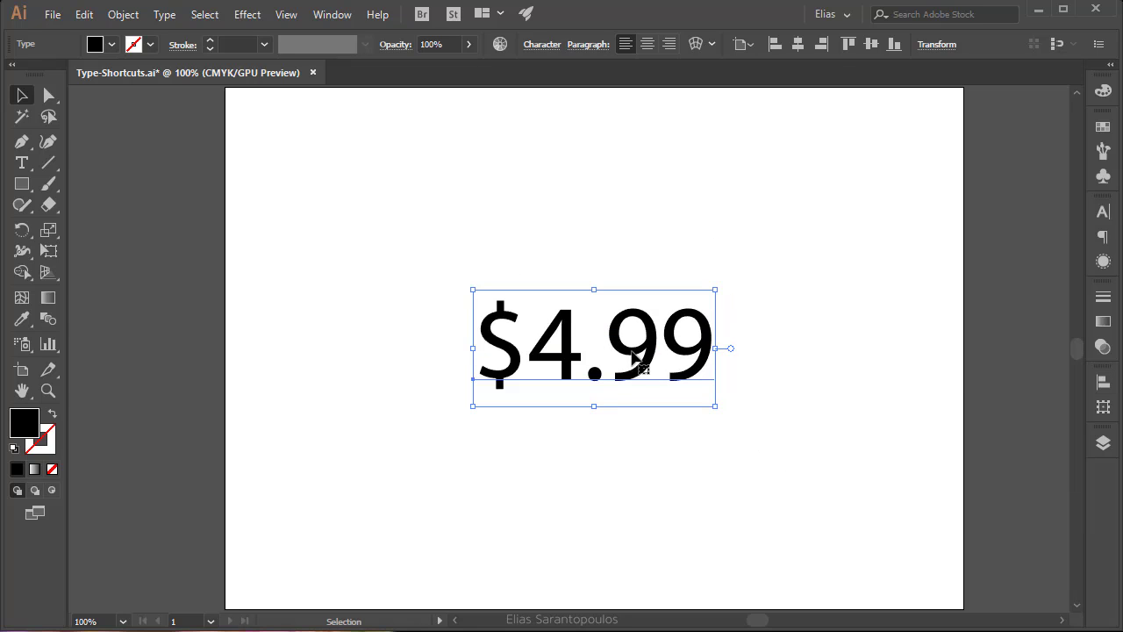
# Step: Format the "99" after the decimal point of the price as superscript
pyautogui.click(1102, 213)
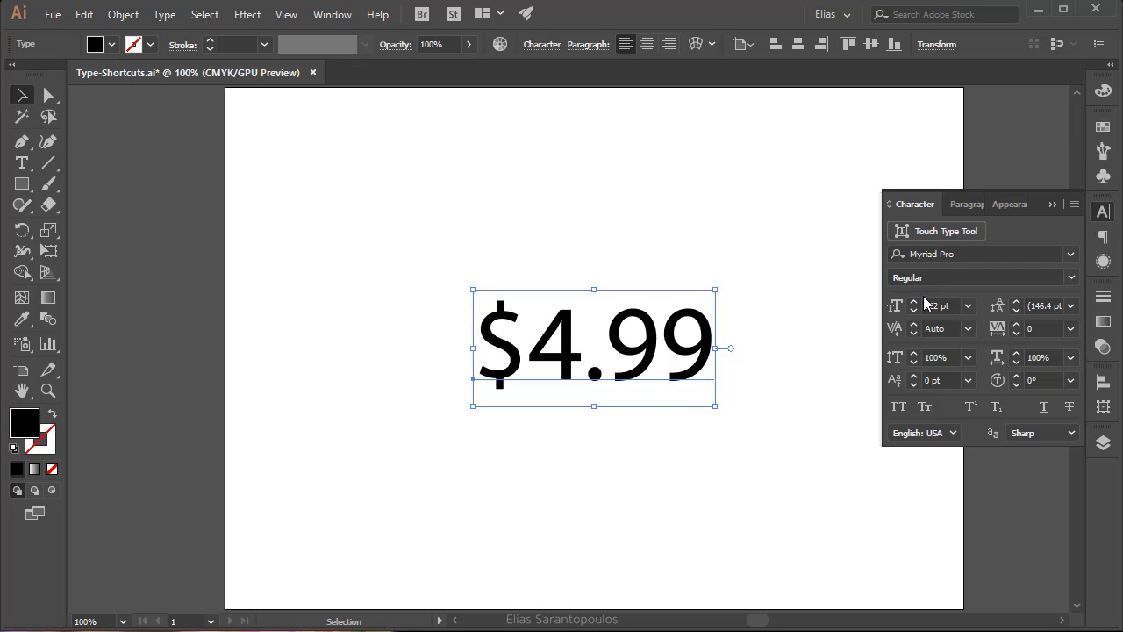
pyautogui.doubleClick(630, 358)
pyautogui.doubleClick(650, 336)
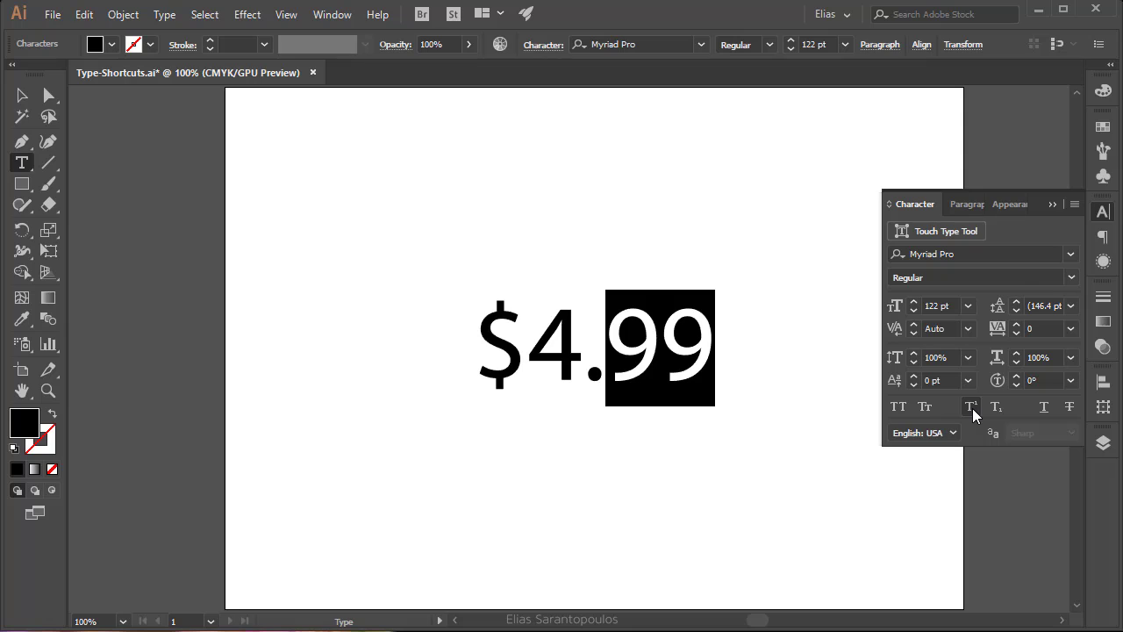
pyautogui.click(971, 407)
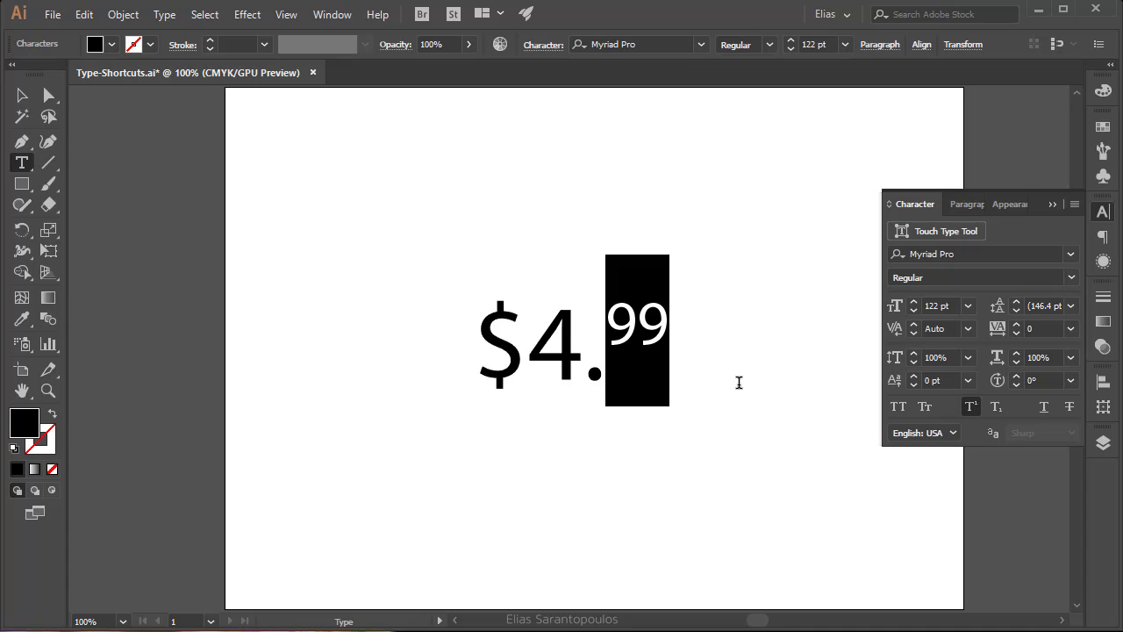
# Step: Raise the baseline shift of the superscript "99" to 26 pt
pyautogui.press('alt')
pyautogui.hotkey('alt', 'shift', 'Up')
pyautogui.hotkey('alt', 'shift', 'Up')
pyautogui.hotkey('alt', 'shift', 'Up')
pyautogui.hotkey('alt', 'shift', 'Up')
pyautogui.hotkey('alt', 'shift', 'Up')
pyautogui.hotkey('alt', 'shift', 'Up')
pyautogui.hotkey('alt', 'shift', 'Up')
pyautogui.hotkey('alt', 'shift', 'Up')
pyautogui.hotkey('alt', 'shift', 'Up')
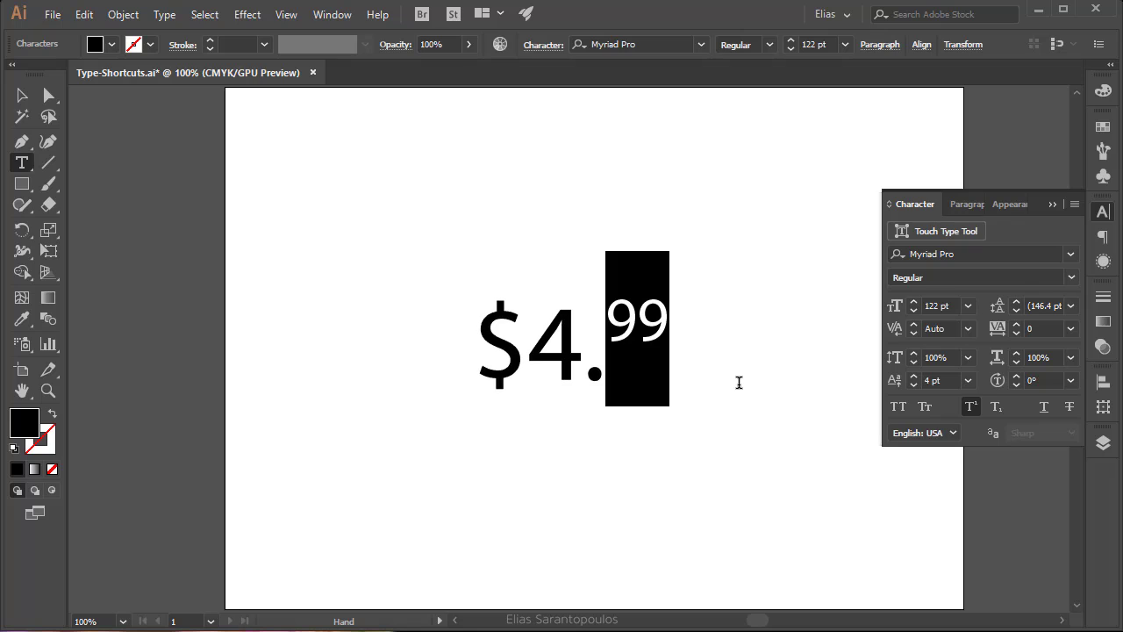
pyautogui.hotkey('alt', 'shift', 'Up')
pyautogui.hotkey('alt', 'shift', 'Up')
pyautogui.hotkey('alt', 'shift', 'Up')
pyautogui.hotkey('alt', 'shift', 'Up')
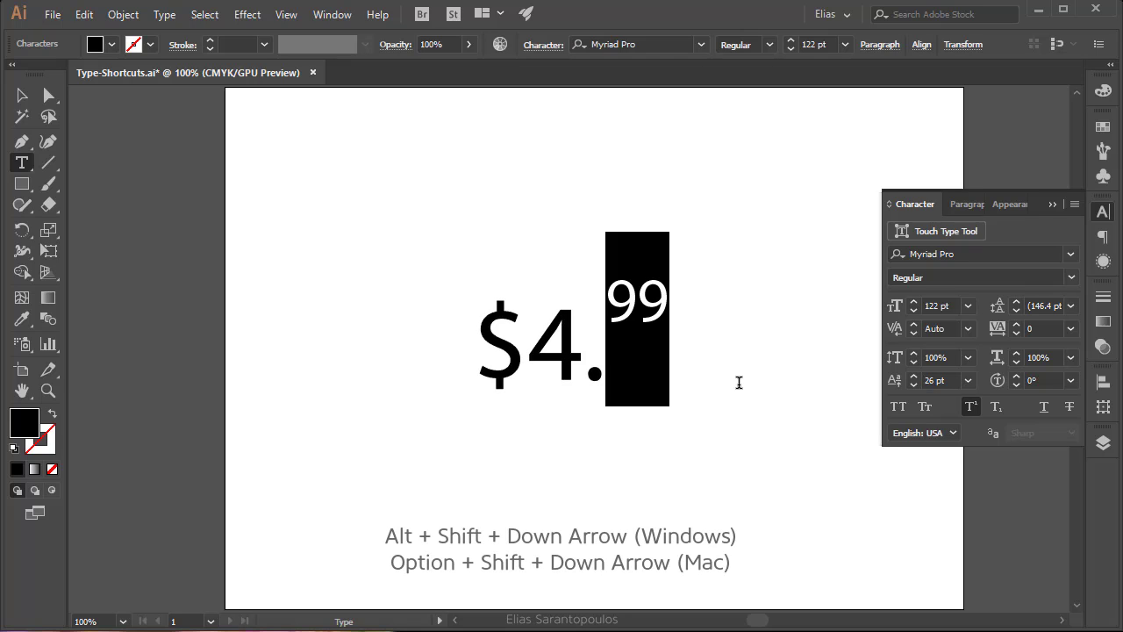
# Step: Lower the baseline shift of the superscript "99" to 4 pt
pyautogui.hotkey('alt', 'shift', 'Down')
pyautogui.hotkey('alt', 'shift', 'Down')
pyautogui.hotkey('alt', 'shift', 'Down')
pyautogui.hotkey('alt', 'shift', 'Down')
pyautogui.hotkey('alt', 'shift', 'Down')
pyautogui.hotkey('alt', 'shift', 'Down')
pyautogui.hotkey('alt', 'shift', 'Down')
pyautogui.hotkey('alt', 'shift', 'Down')
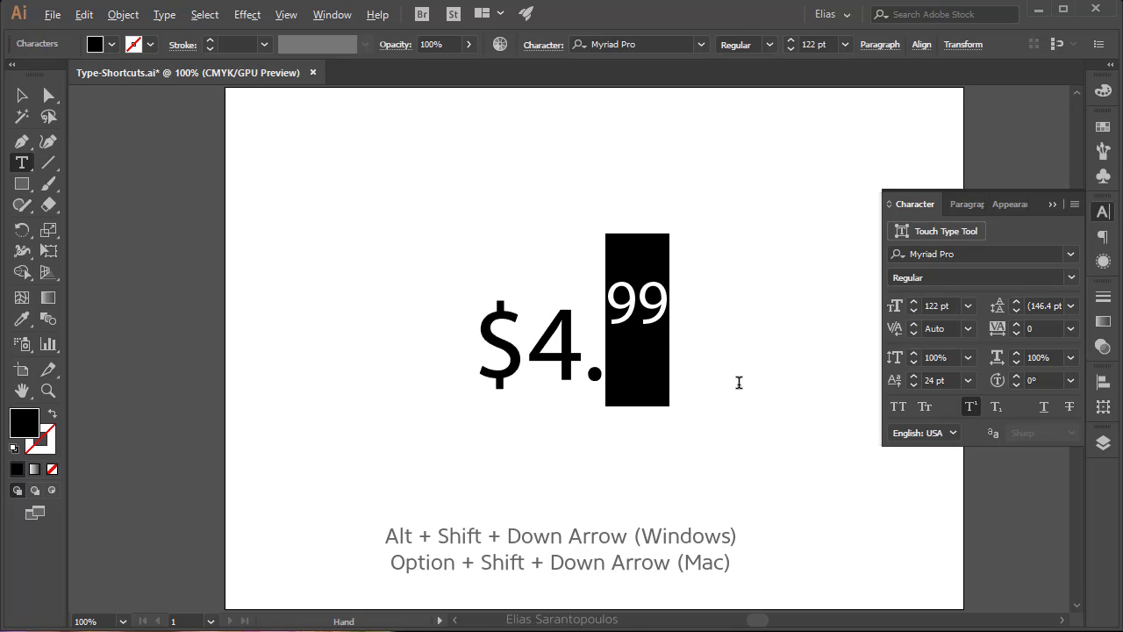
pyautogui.hotkey('alt', 'shift', 'Down')
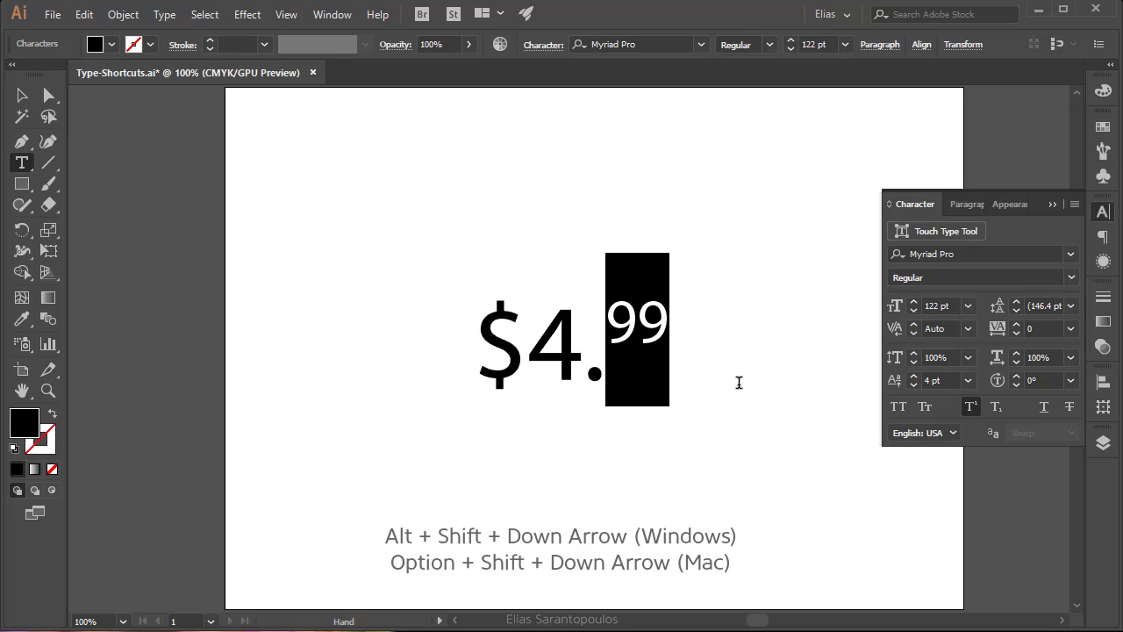
# Step: Raise the baseline shift of the "99" to 14 pt and lower it again to 8 pt
pyautogui.hotkey('alt', 'shift', 'Up')
pyautogui.hotkey('alt', 'shift', 'Up')
pyautogui.hotkey('alt', 'shift', 'Up')
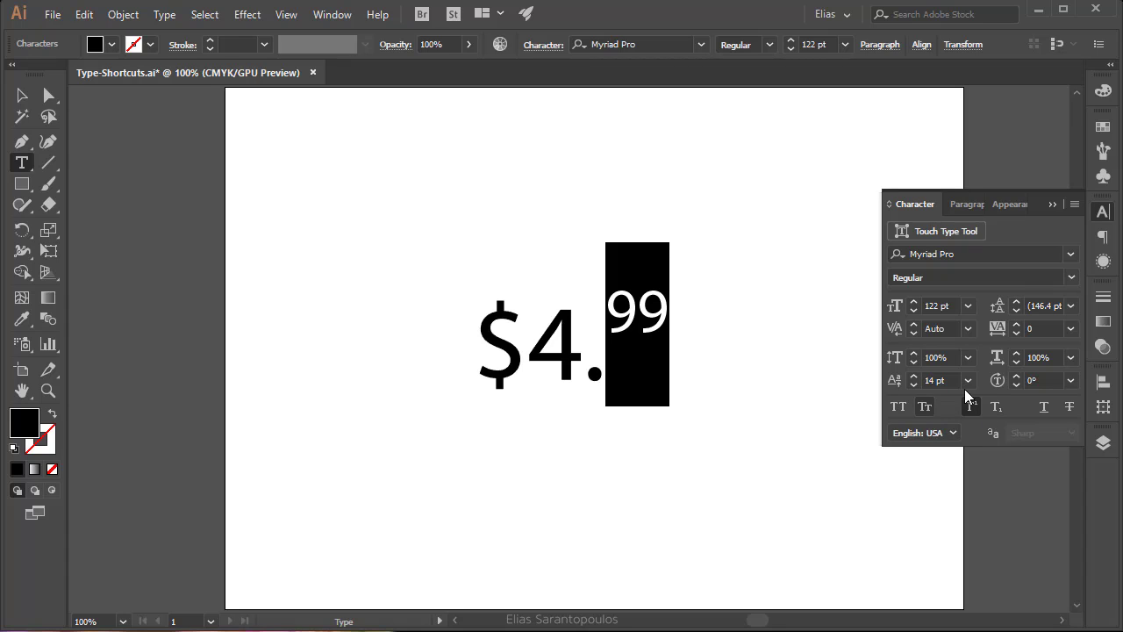
pyautogui.hotkey('alt', 'shift', 'Down')
pyautogui.hotkey('alt', 'shift', 'Down')
pyautogui.hotkey('alt', 'shift', 'Down')
pyautogui.hotkey('alt', 'shift', 'Down')
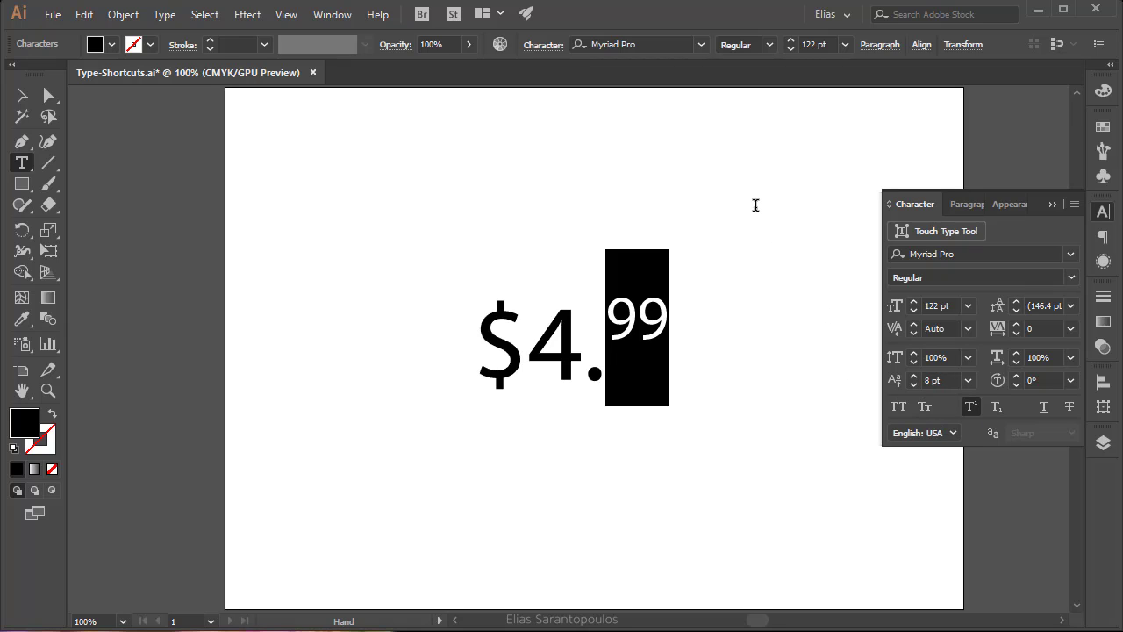
# Step: Set the baseline shift of the superscript "99" to 20 pt
pyautogui.hotkey('alt', 'shift', 'Up')
pyautogui.hotkey('alt', 'shift', 'Up')
pyautogui.hotkey('alt', 'shift', 'Up')
pyautogui.hotkey('alt', 'shift', 'Up')
pyautogui.hotkey('alt', 'shift', 'Up')
pyautogui.hotkey('alt', 'shift', 'Up')
pyautogui.hotkey('alt', 'shift', 'Up')
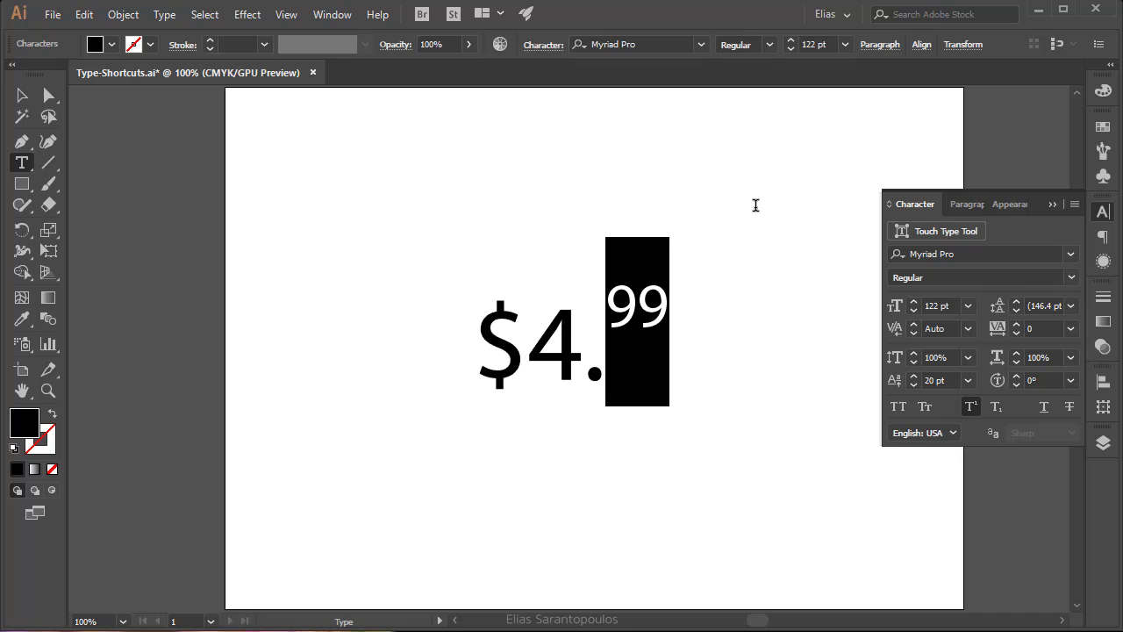
# Step: Check the baseline shift increment in the Type preferences, cancel without changes, and deselect the price text
pyautogui.press('Escape')
pyautogui.hotkey('ctrl', 'k')
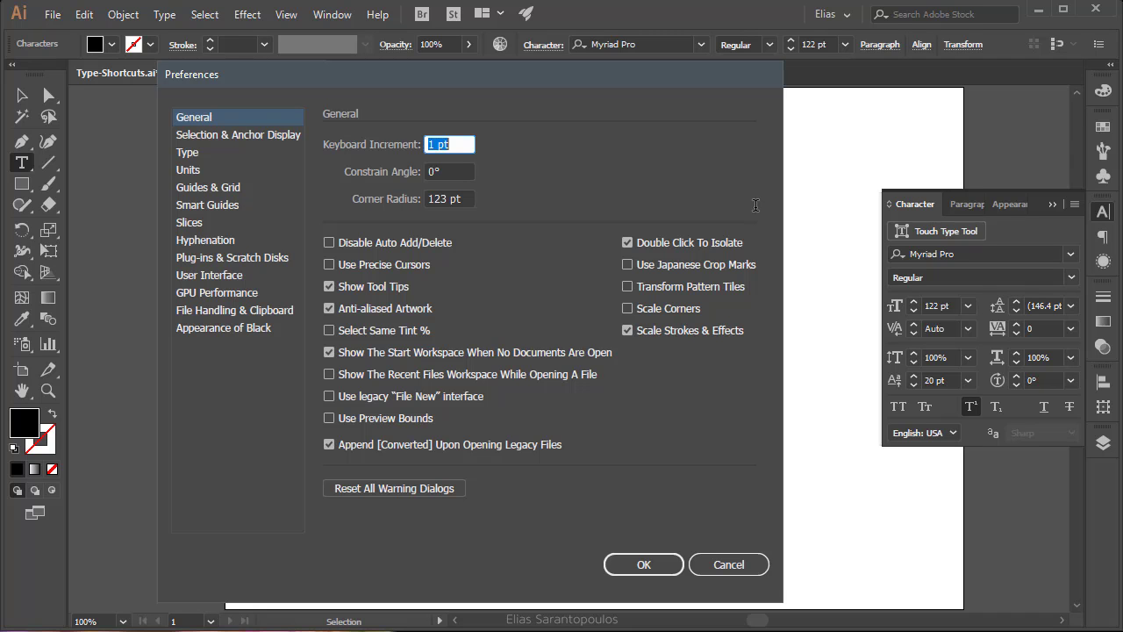
pyautogui.click(204, 150)
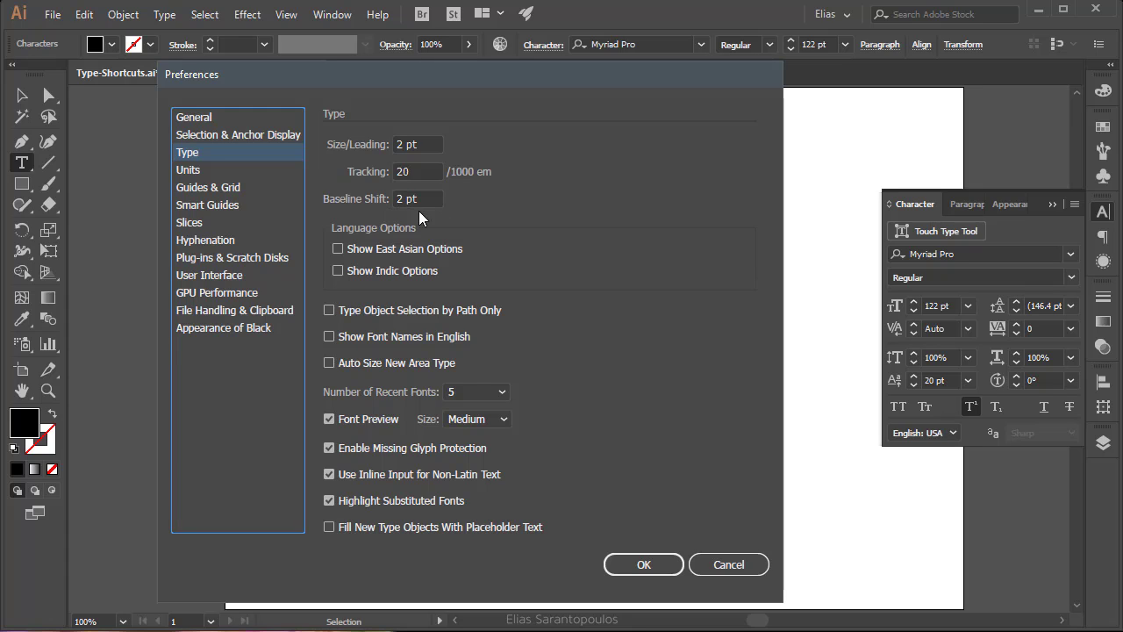
pyautogui.click(726, 568)
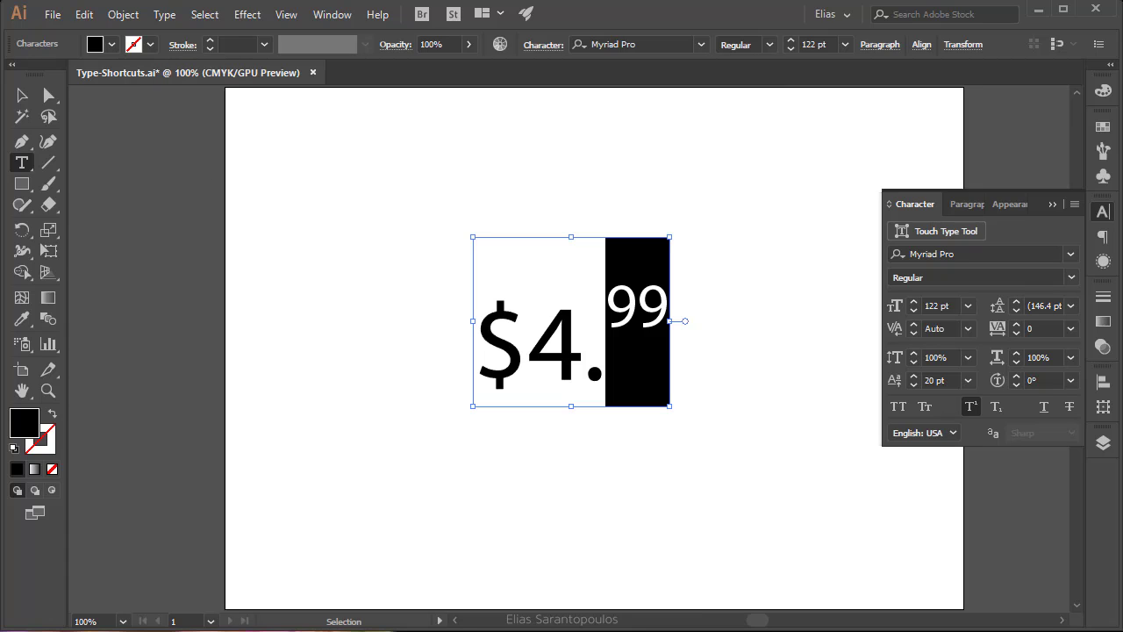
pyautogui.click(24, 96)
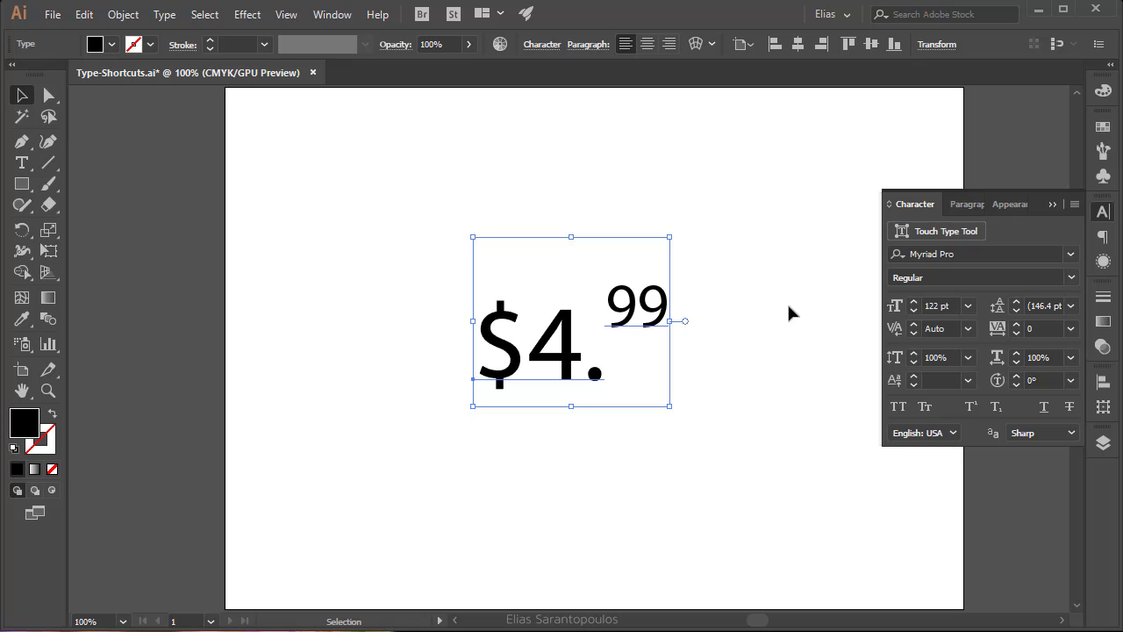
pyautogui.click(789, 306)
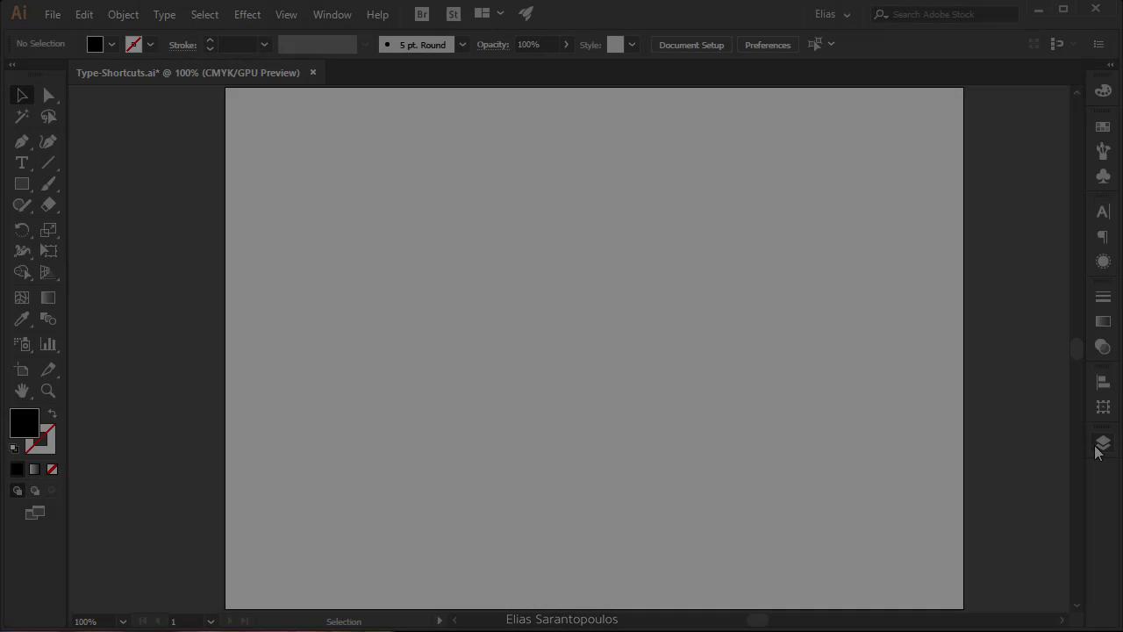
# Step: Show the hidden Lorem Ipsum paragraph in Layer 1 and select it
pyautogui.click(1102, 445)
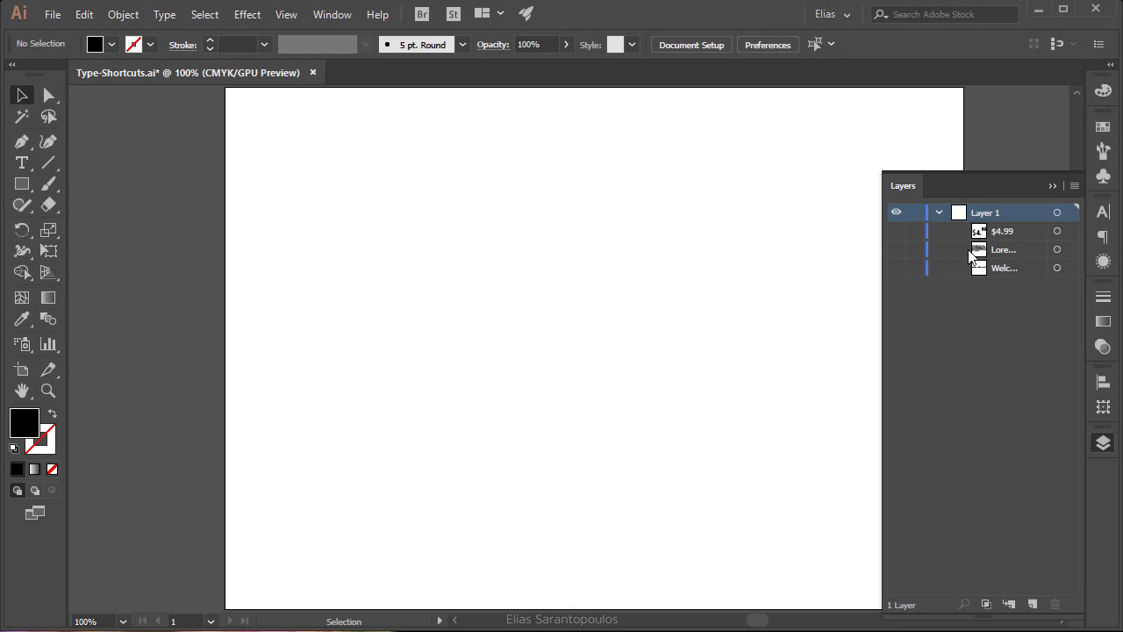
pyautogui.click(895, 249)
pyautogui.click(1057, 249)
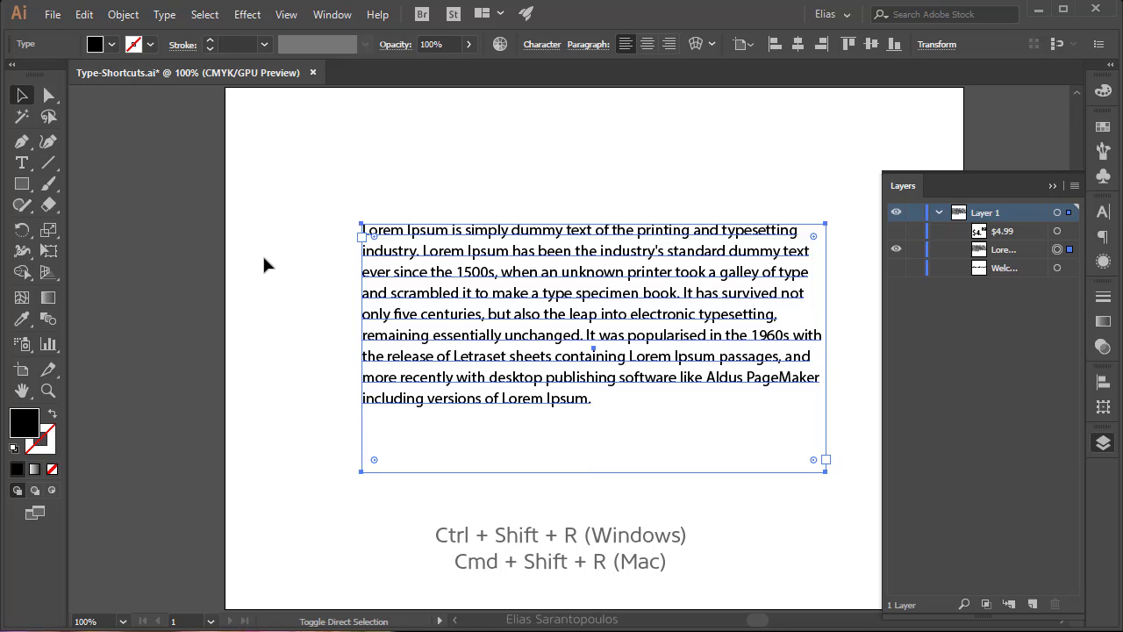
# Step: Align the Lorem Ipsum paragraph to the right, and restore its left alignment
pyautogui.hotkey('ctrl', 'shift', 'r')
pyautogui.press('Escape')
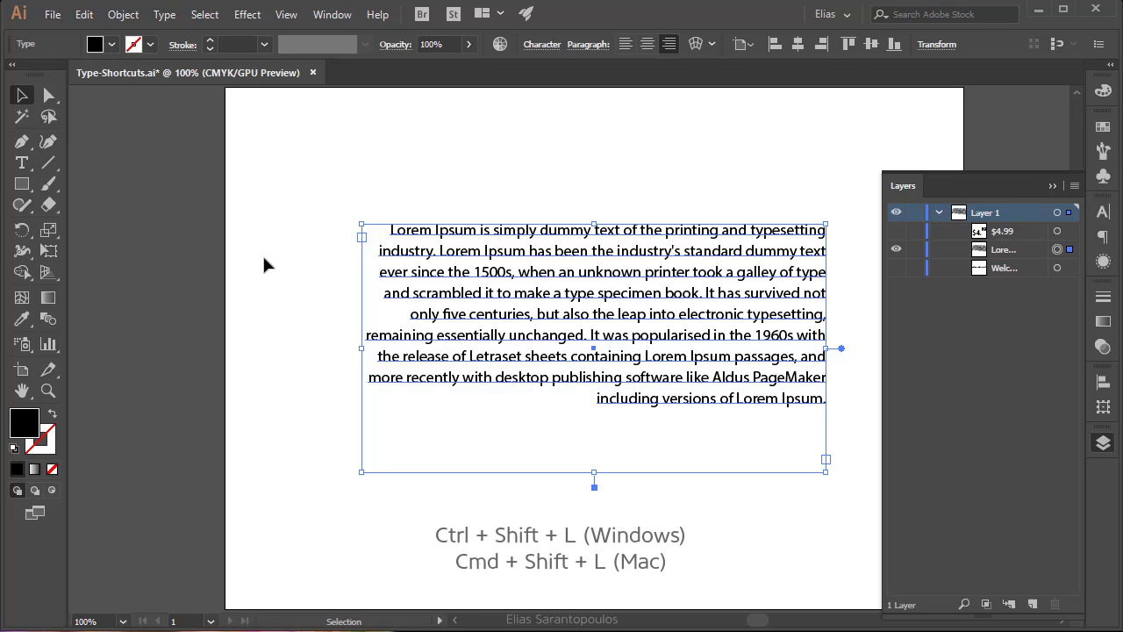
pyautogui.press('ctrl')
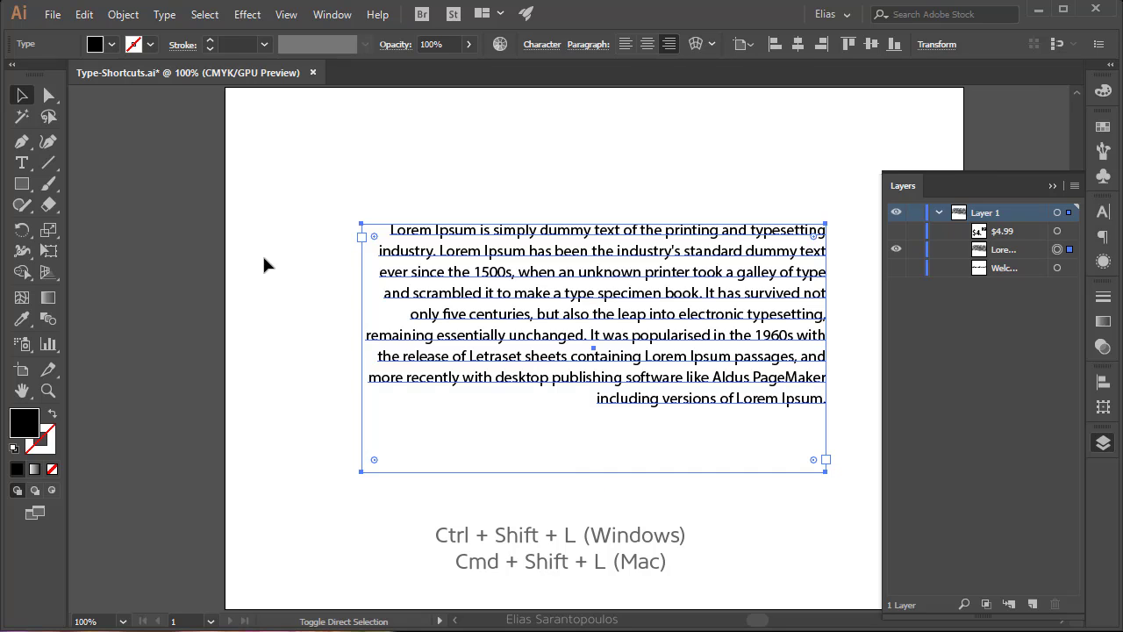
pyautogui.hotkey('ctrl', 'shift', 'l')
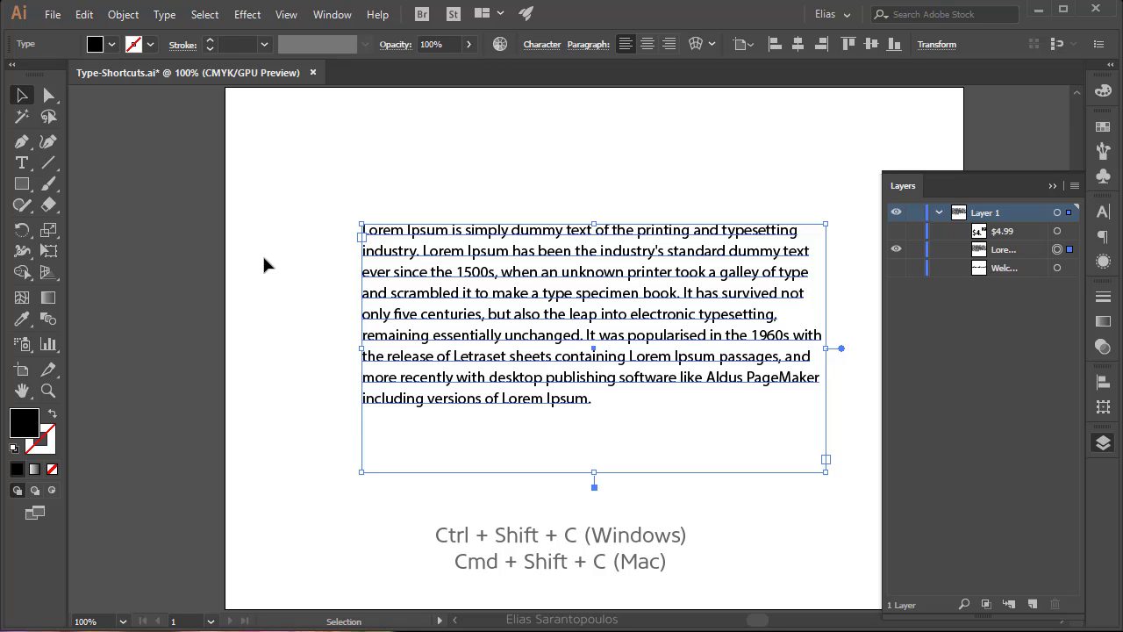
# Step: Center-align the Lorem Ipsum paragraph and return it to left alignment
pyautogui.hotkey('ctrl', 'shift', 'c')
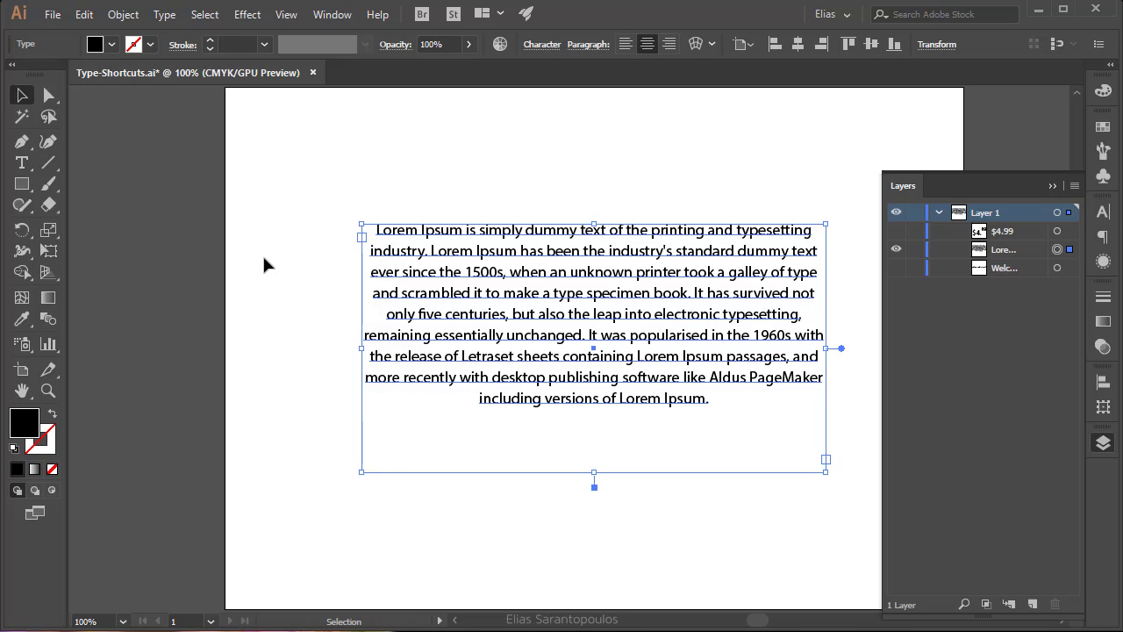
pyautogui.hotkey('ctrl', 'shift', 'l')
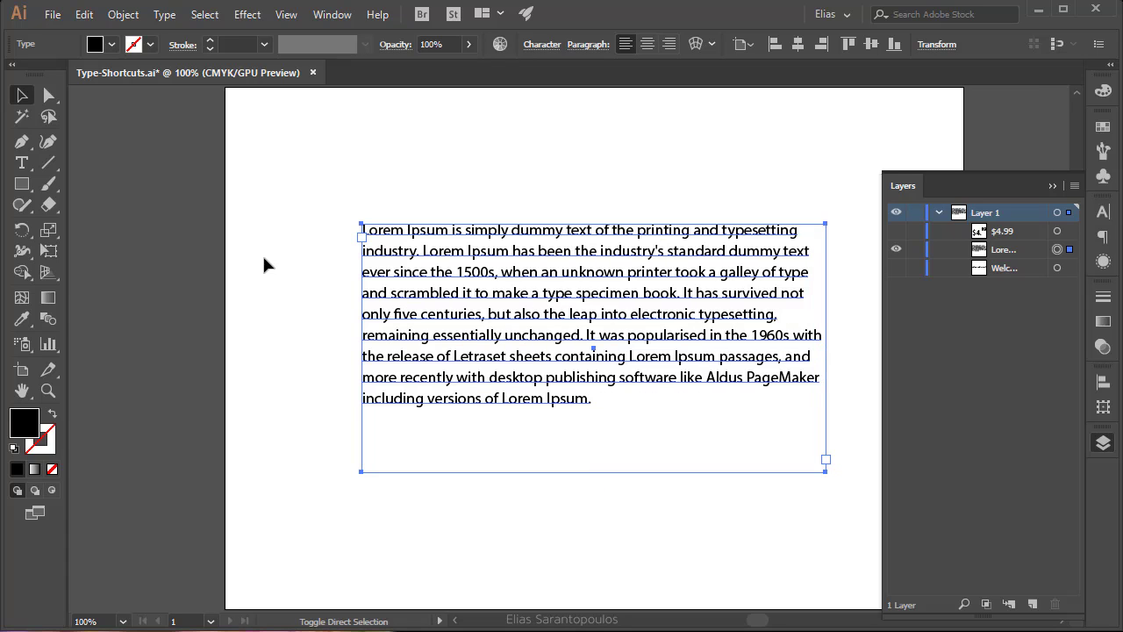
# Step: Cycle the Lorem Ipsum paragraph through right and center alignment, ending with left alignment
pyautogui.hotkey('ctrl', 'shift', 'r')
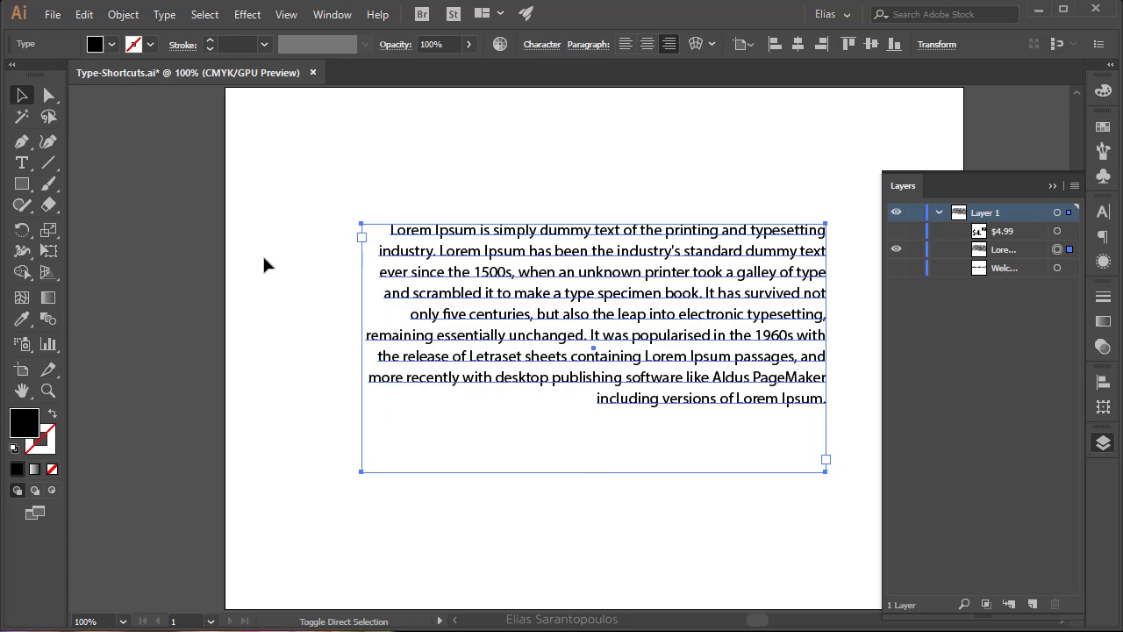
pyautogui.hotkey('ctrl', 'shift', 'c')
pyautogui.press('Escape')
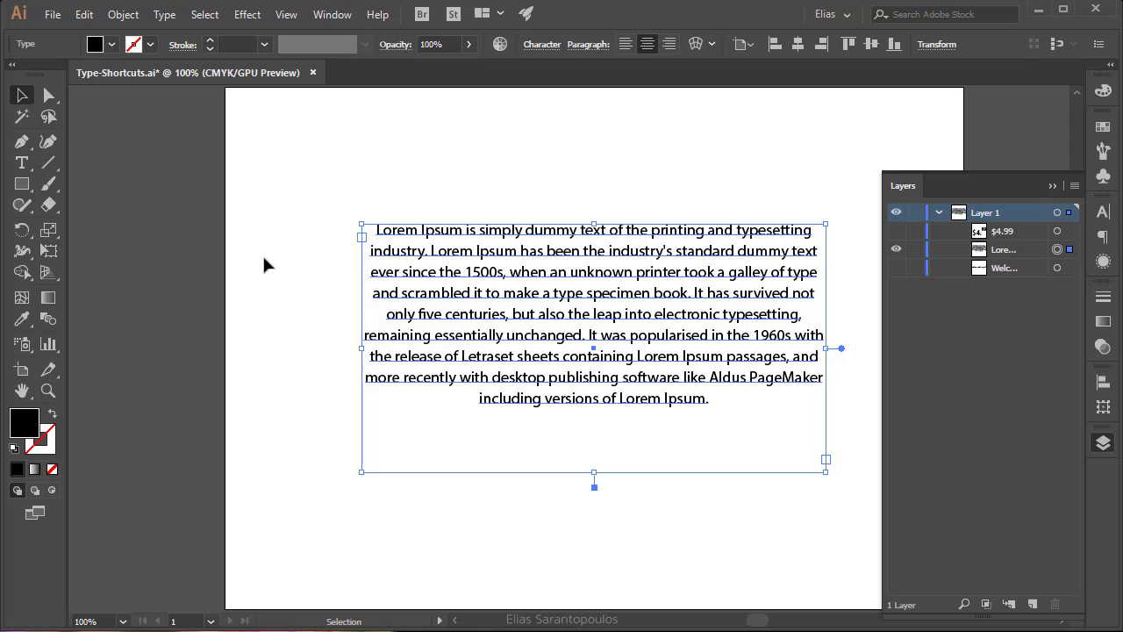
pyautogui.hotkey('ctrl', 'shift', 'l')
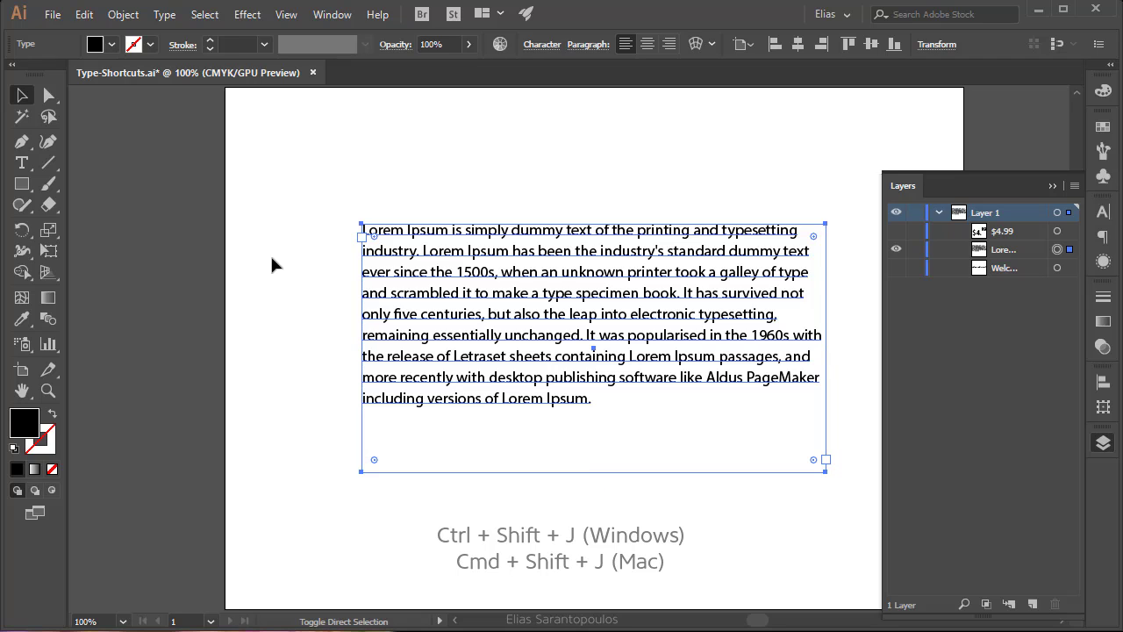
# Step: Justify the Lorem Ipsum paragraph with its last line left, try justifying all lines, and return to last-line-left justification
pyautogui.hotkey('ctrl', 'shift', 'j')
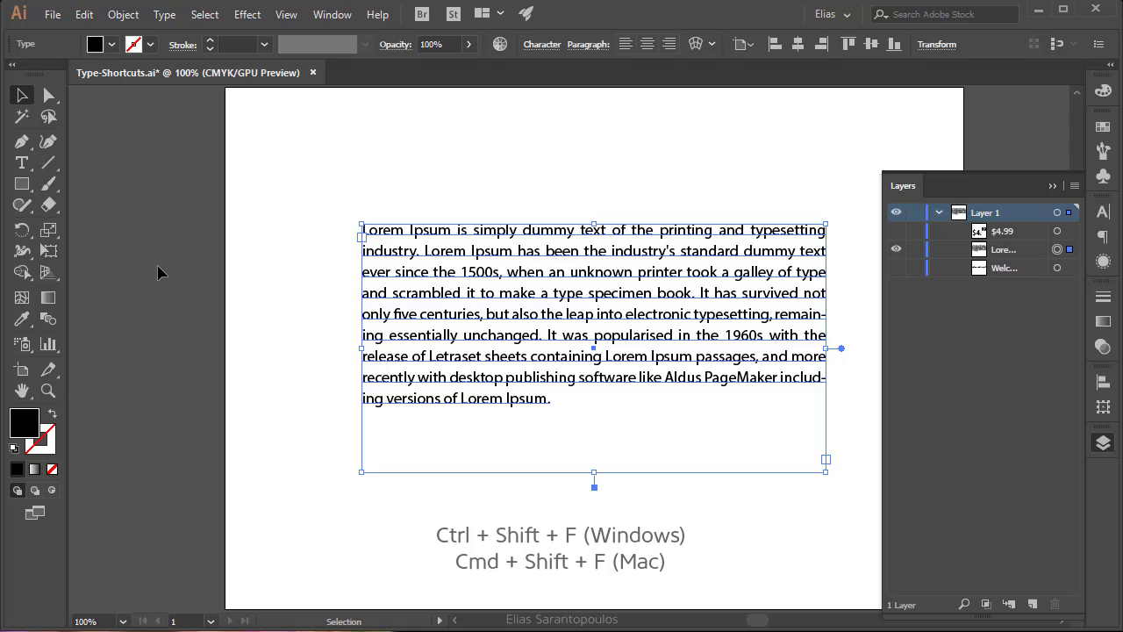
pyautogui.hotkey('ctrl', 'shift', 'f')
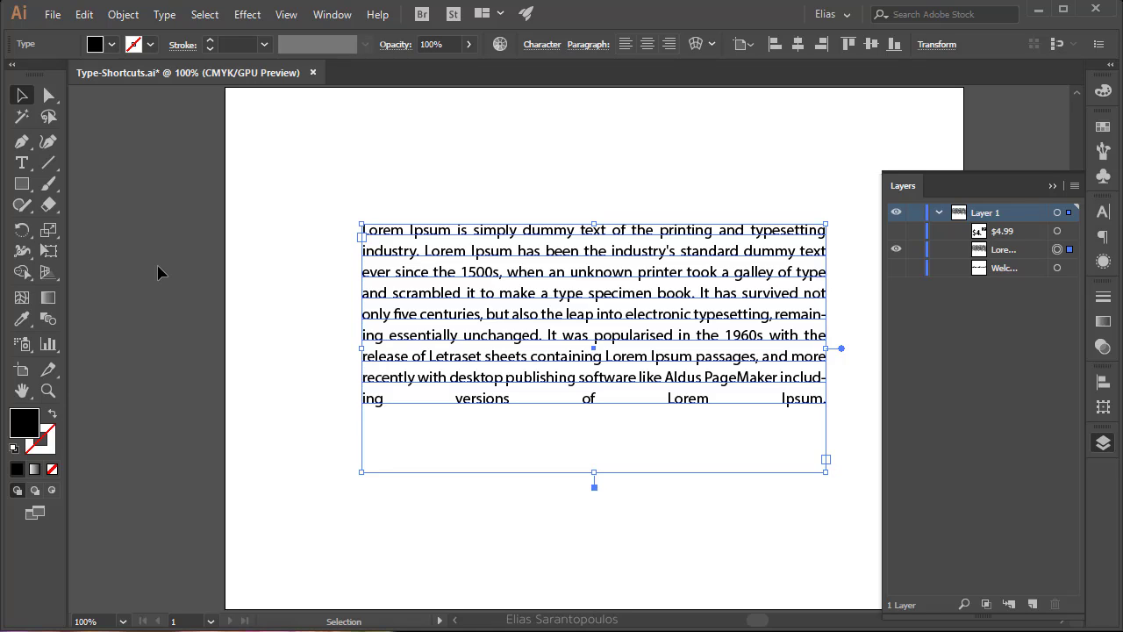
pyautogui.press('ctrl')
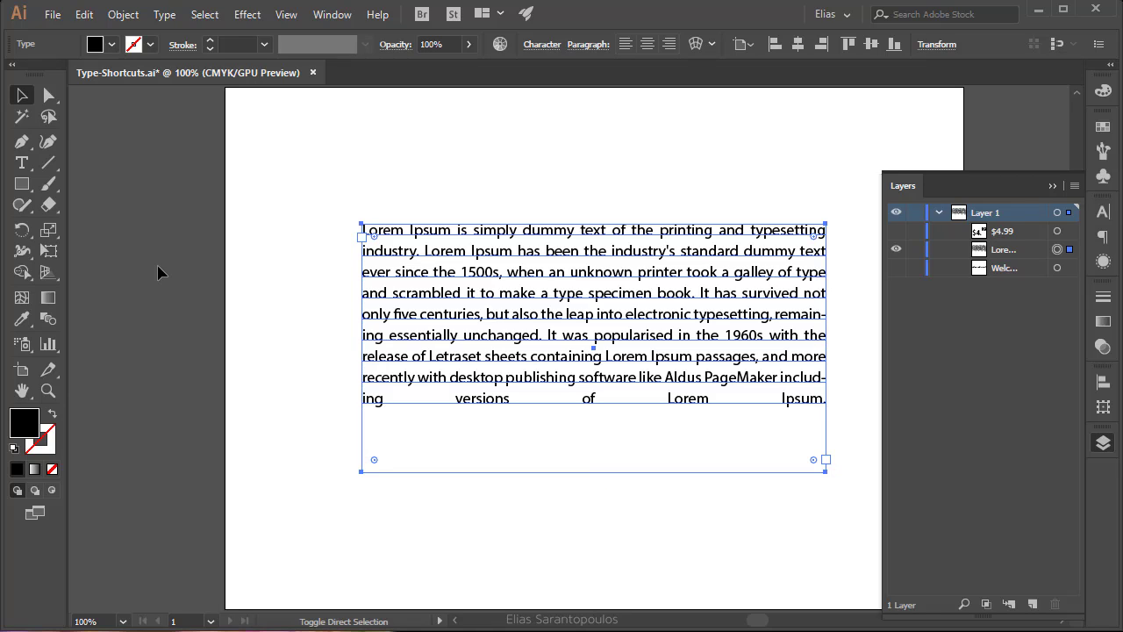
pyautogui.hotkey('ctrl', 'shift', 'j')
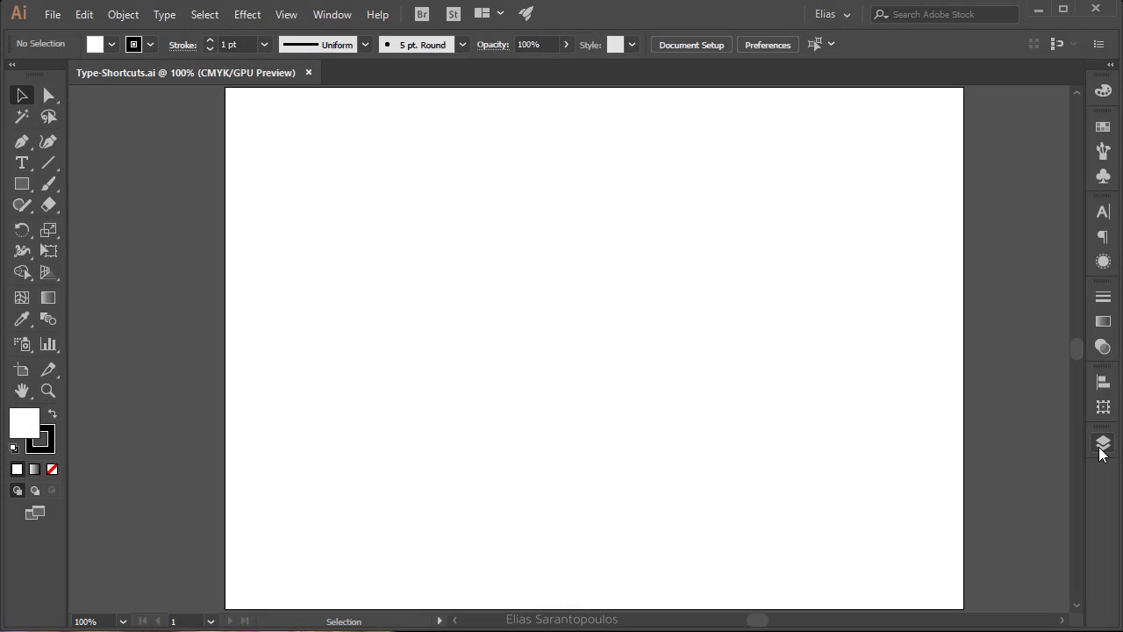
# Step: Show the hidden "Welcome to the Tutorial" heading in Layer 1, select it, and display its character settings
pyautogui.click(1103, 442)
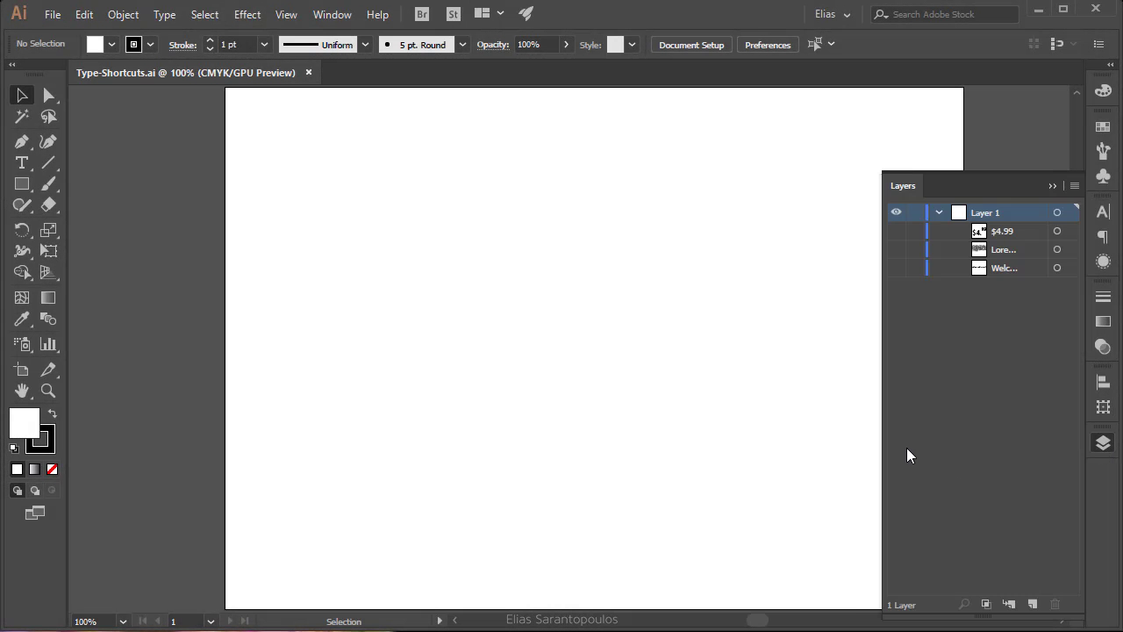
pyautogui.click(895, 267)
pyautogui.click(999, 270)
pyautogui.click(660, 349)
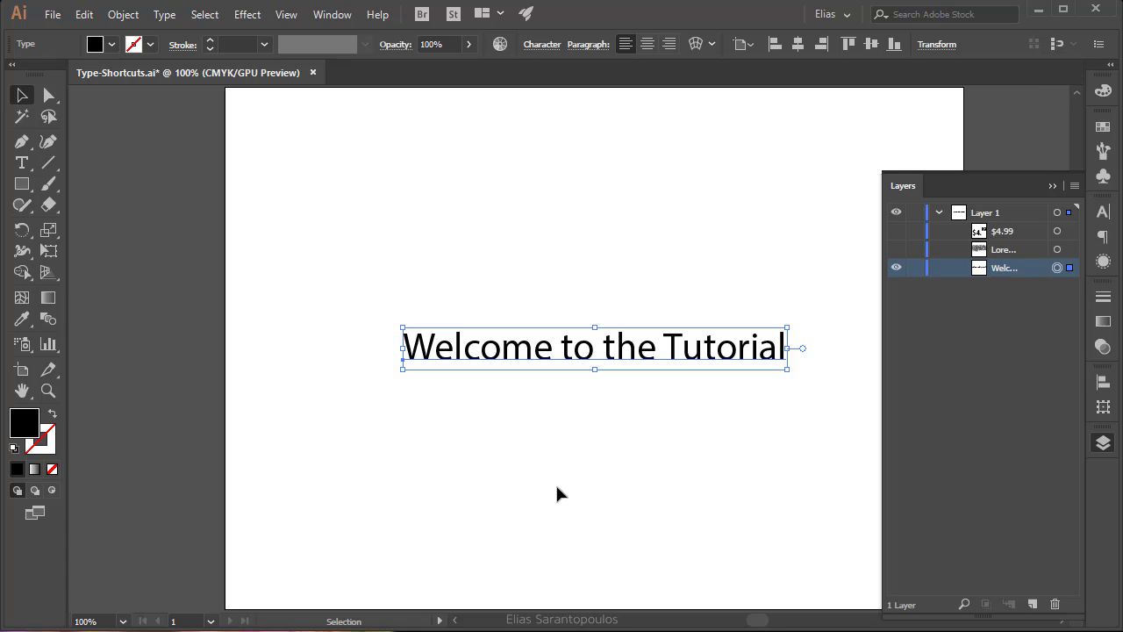
pyautogui.click(1102, 211)
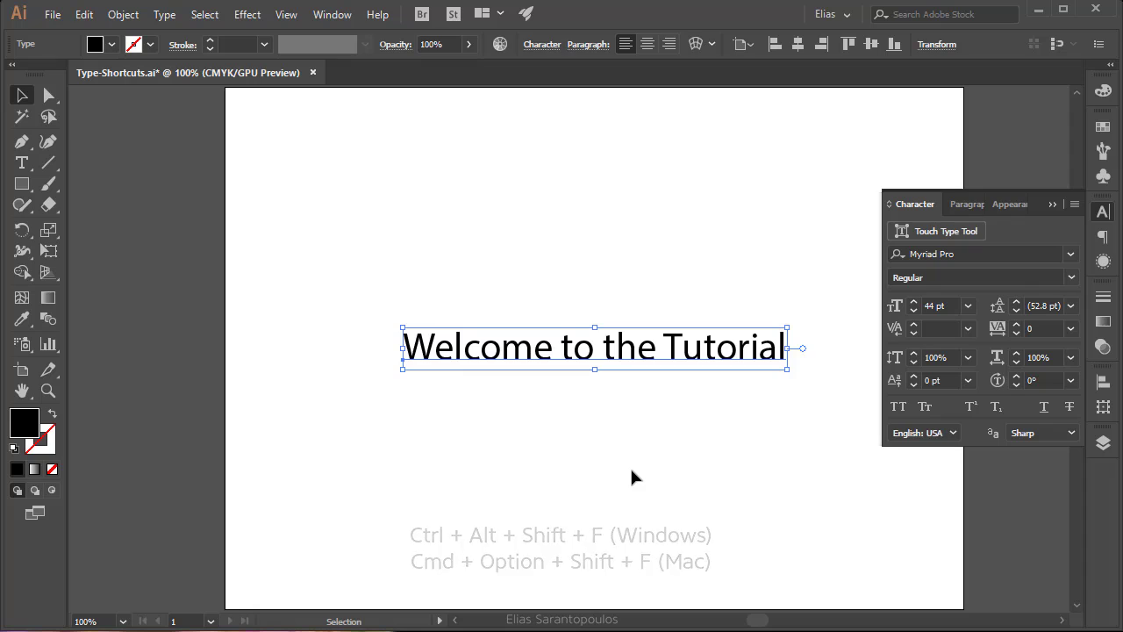
# Step: Step through neighbouring fonts such as Myanmar Text on the heading, and return it to Myriad Pro
pyautogui.hotkey('ctrl', 'alt', 'shift', 'f')
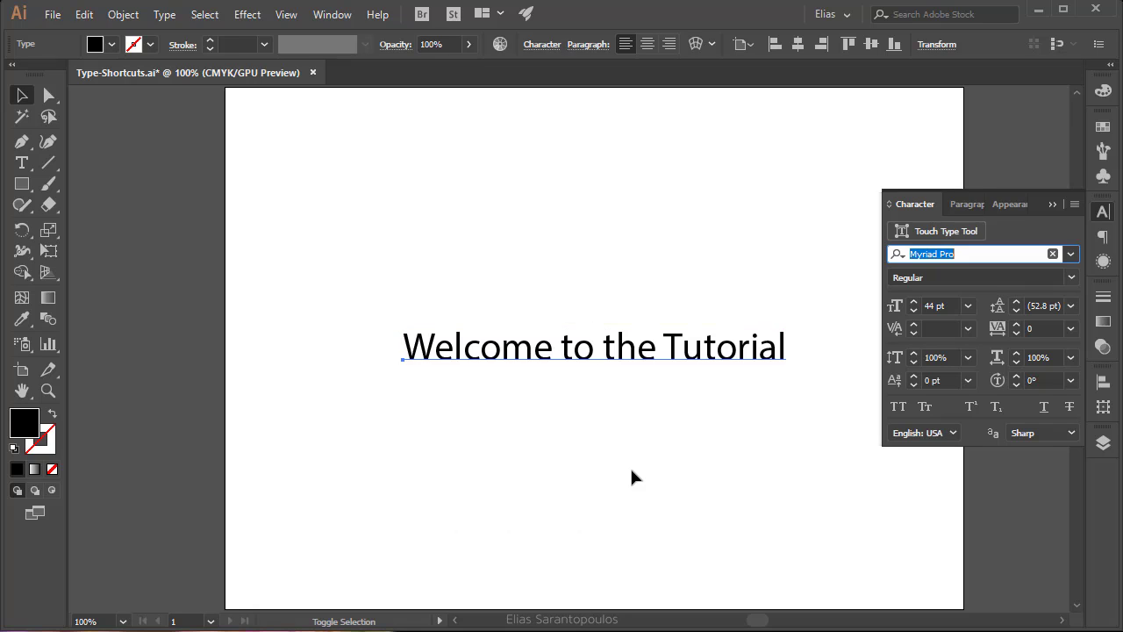
pyautogui.press('Escape')
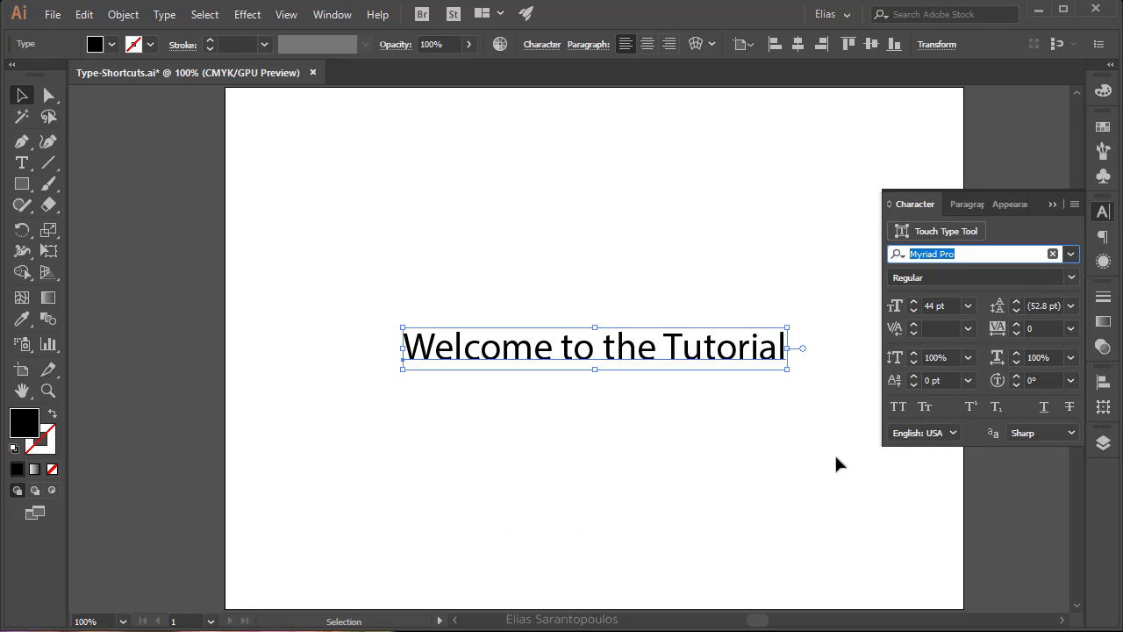
pyautogui.press('Up')
pyautogui.press('Up')
pyautogui.press('Up')
pyautogui.press('Up')
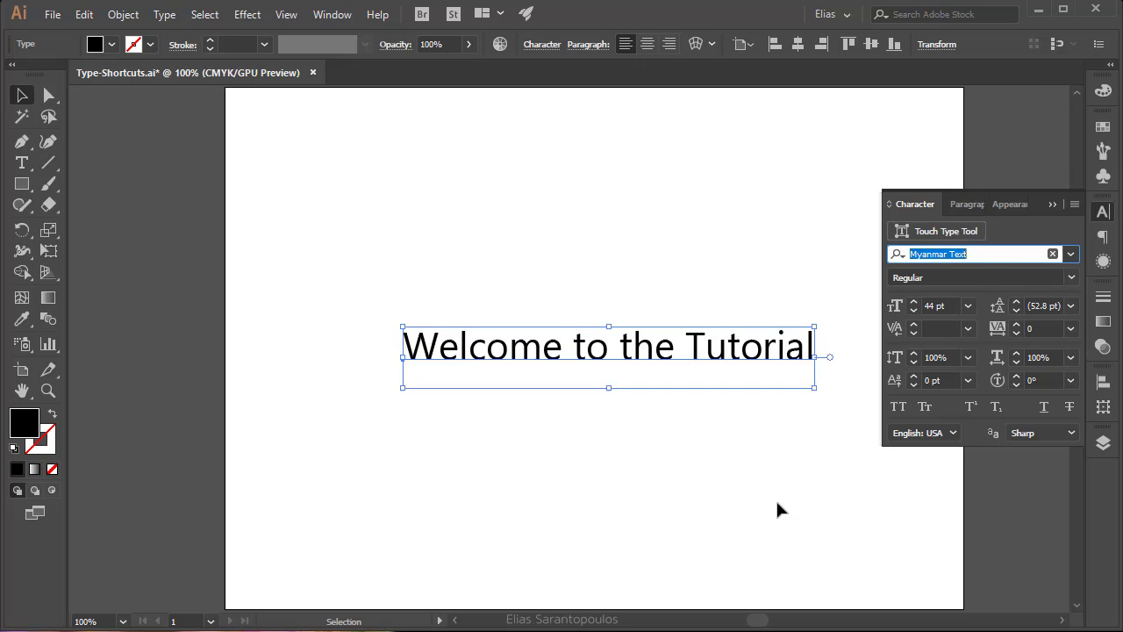
pyautogui.press('Down')
pyautogui.press('Down')
pyautogui.press('Down')
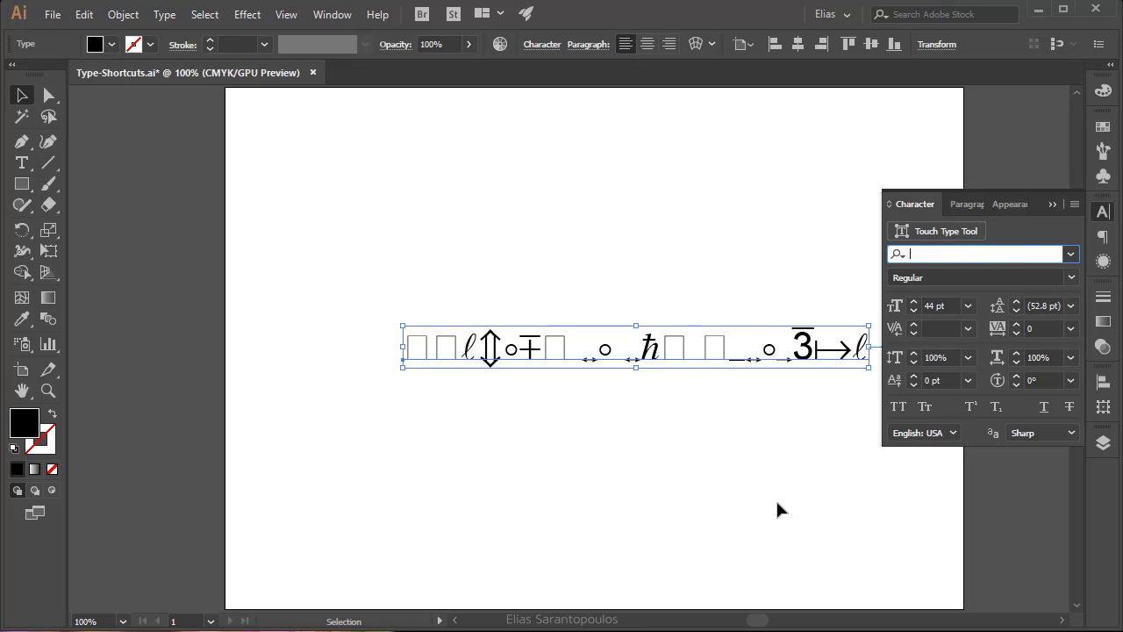
pyautogui.press('Up')
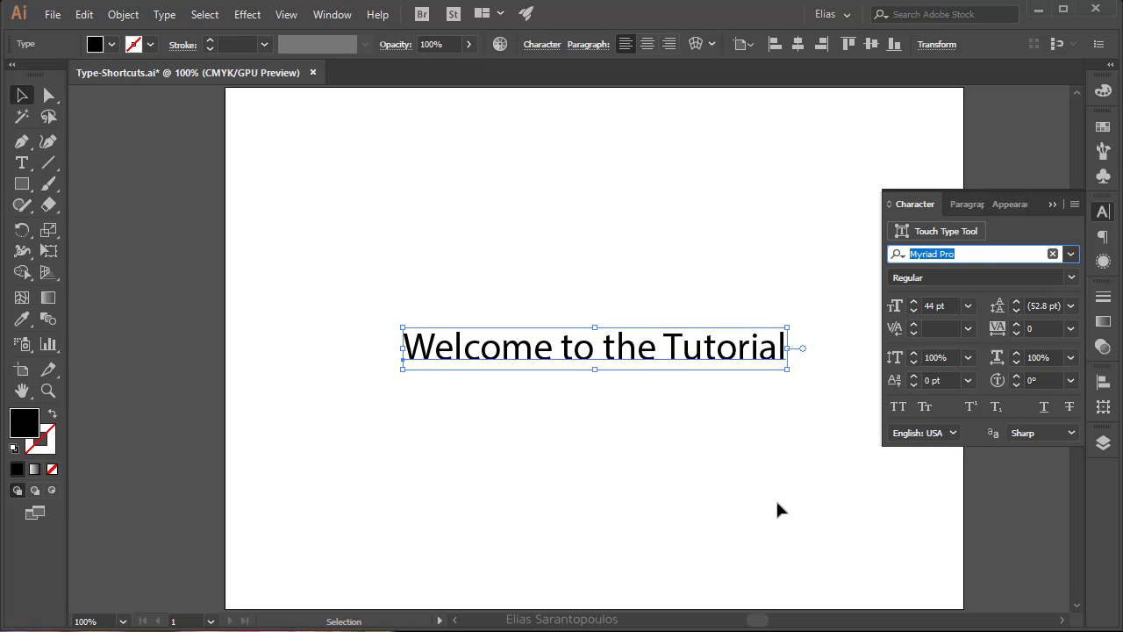
pyautogui.press('Return')
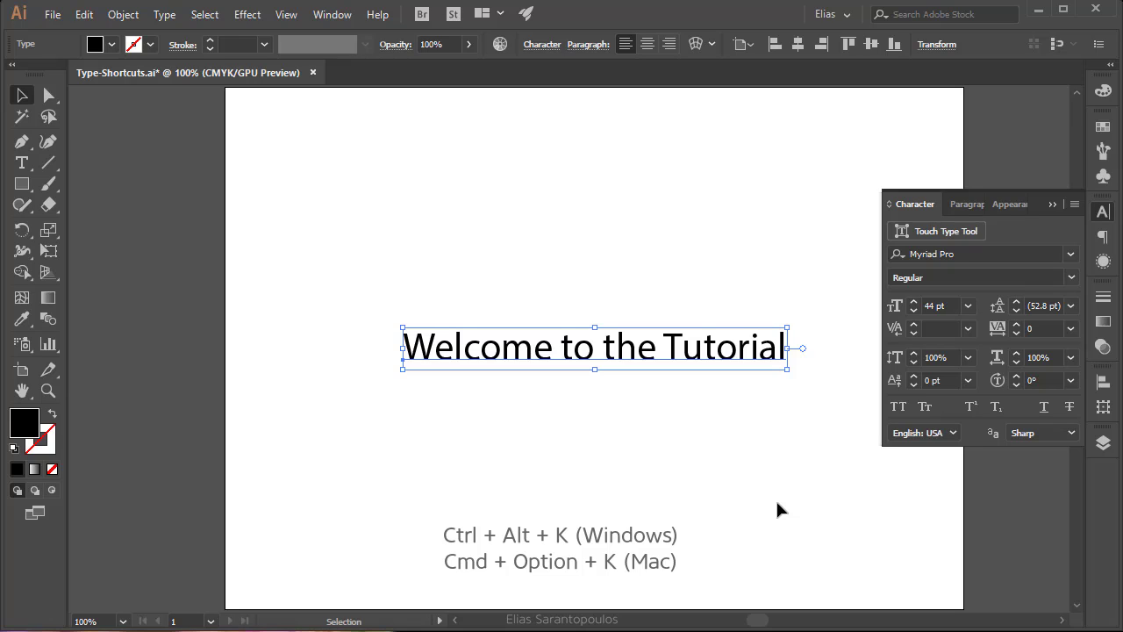
# Step: Raise the heading's tracking to 12 in single-unit increments, and lower it back to 0
pyautogui.hotkey('ctrl', 'alt', 'k')
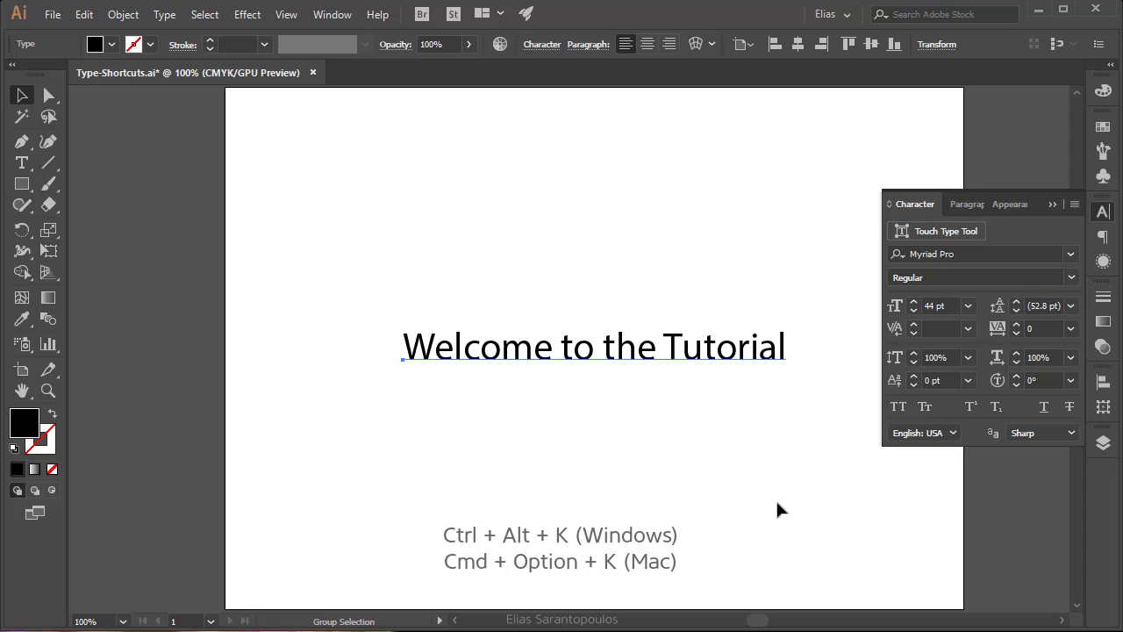
pyautogui.hotkey('ctrl', 'alt', 'k')
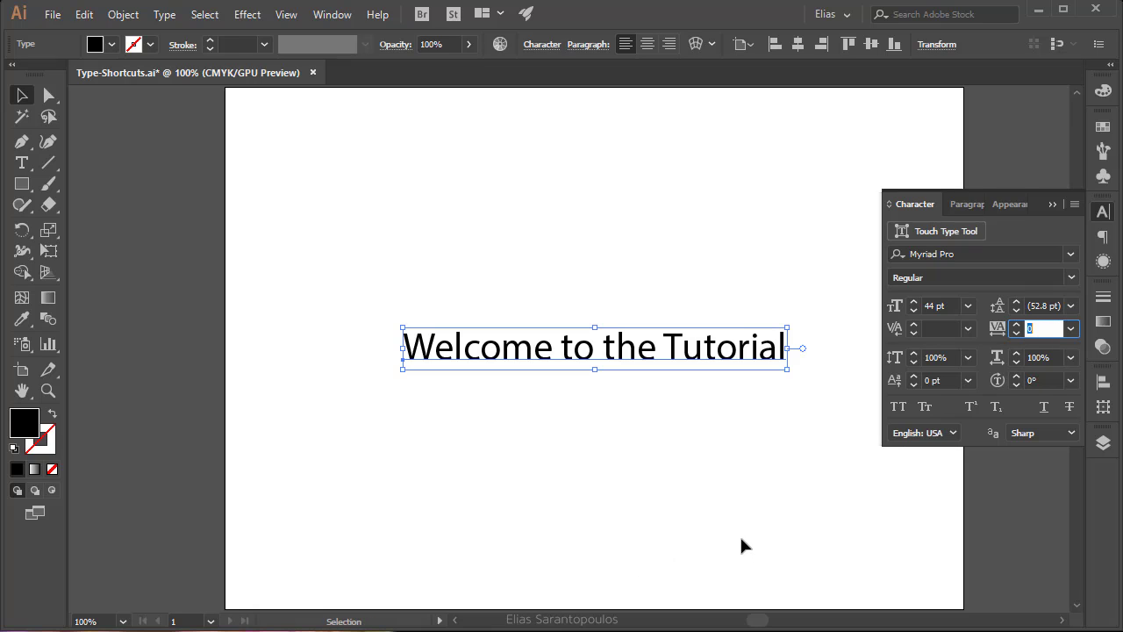
pyautogui.hotkey('alt', 'Right')
pyautogui.hotkey('alt', 'Right')
pyautogui.hotkey('alt', 'Right')
pyautogui.hotkey('alt', 'Right')
pyautogui.hotkey('alt', 'Right')
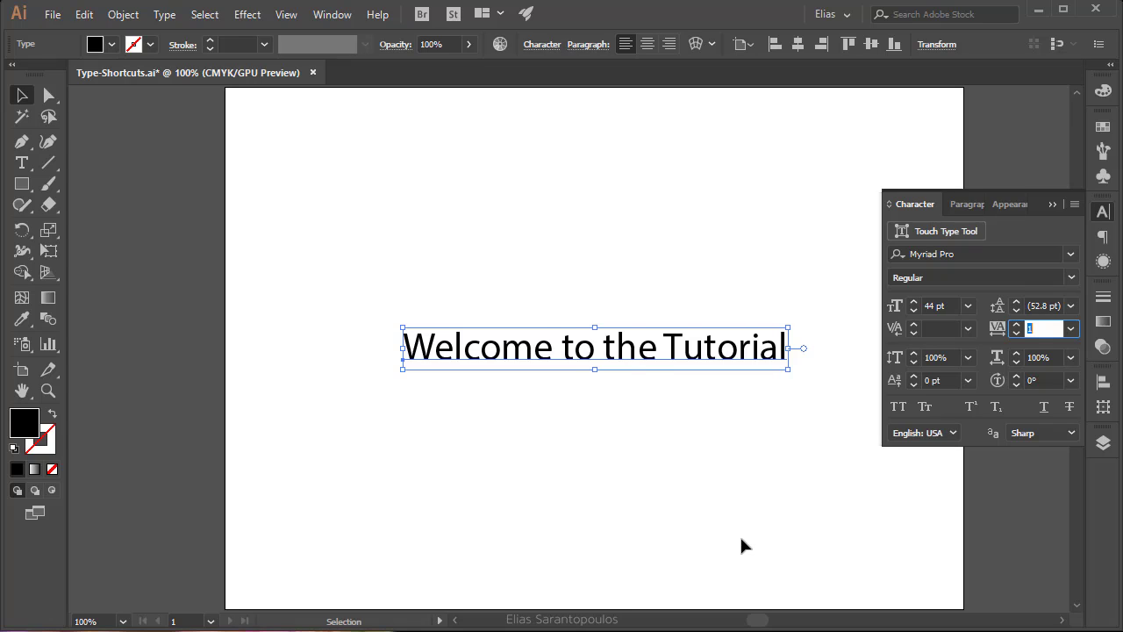
pyautogui.hotkey('alt', 'Left')
pyautogui.hotkey('alt', 'Left')
pyautogui.hotkey('alt', 'Left')
pyautogui.hotkey('alt', 'Left')
pyautogui.hotkey('alt', 'Left')
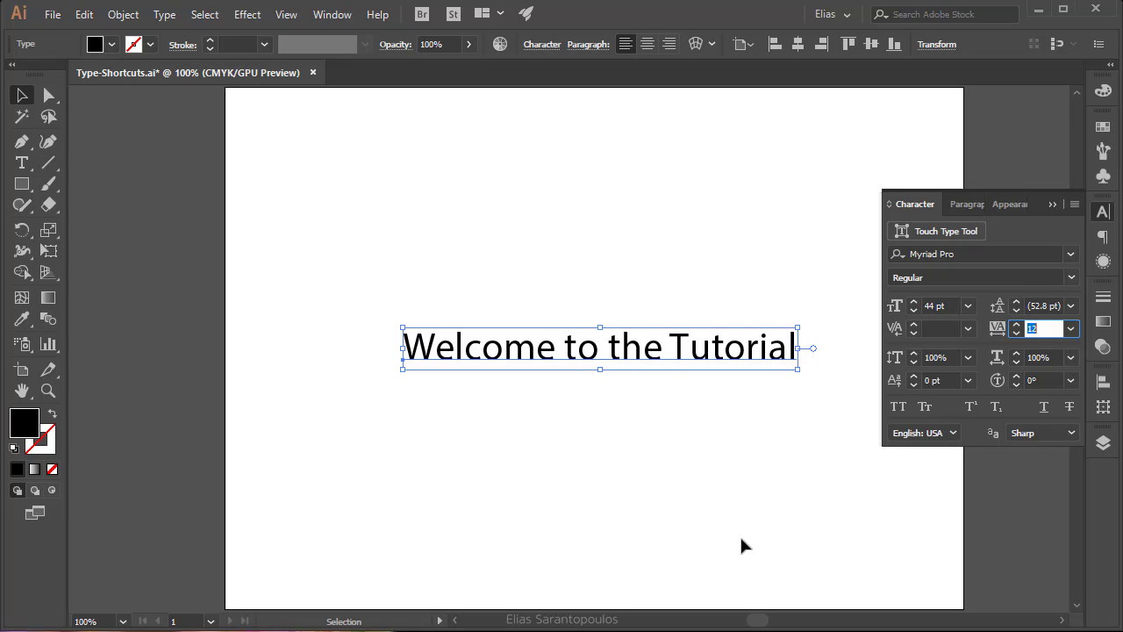
pyautogui.hotkey('alt', 'Left')
pyautogui.hotkey('alt', 'Left')
pyautogui.hotkey('alt', 'Left')
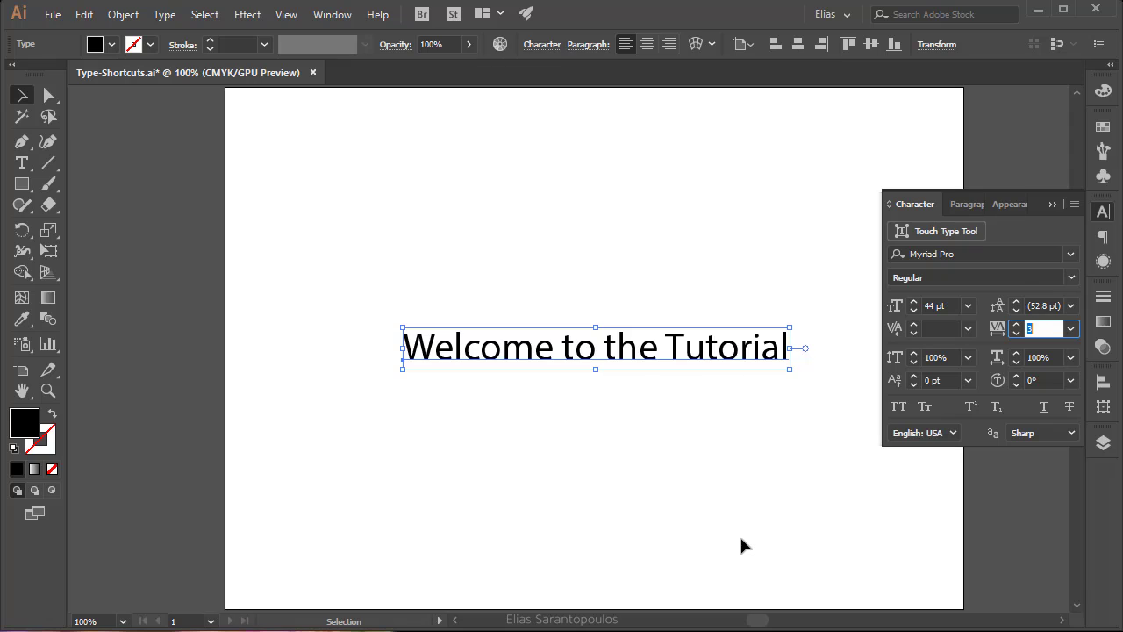
pyautogui.hotkey('alt', 'Left')
pyautogui.hotkey('alt', 'Left')
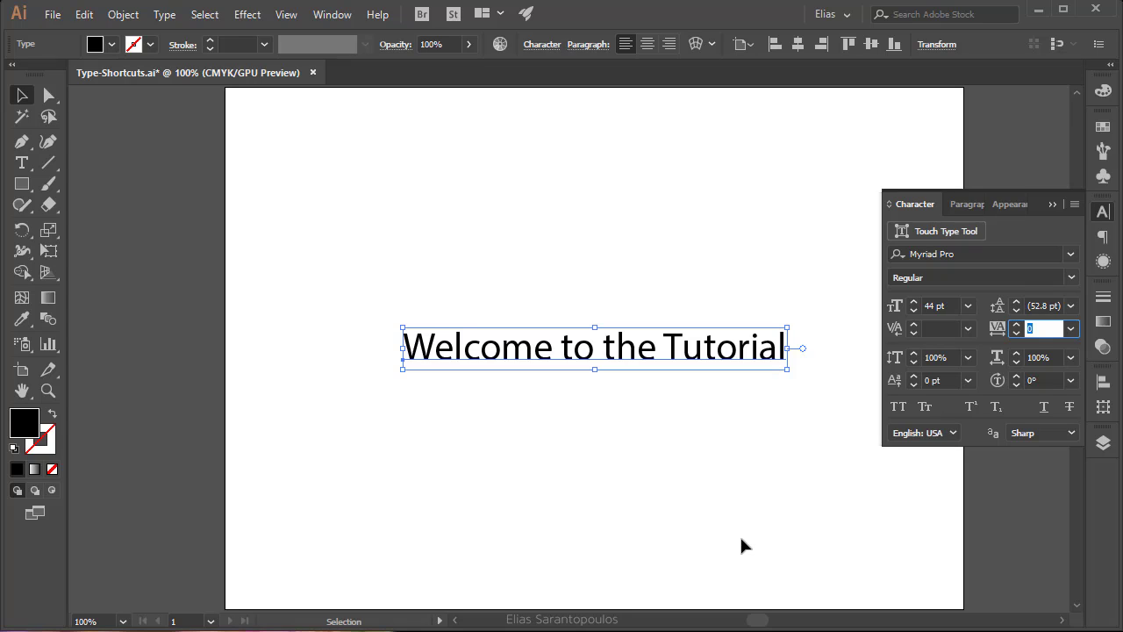
# Step: Raise the heading's tracking to 60 in increments of 10, and bring it back to 0
pyautogui.hotkey('alt', 'Right')
pyautogui.hotkey('alt', 'Right')
pyautogui.hotkey('alt', 'Right')
pyautogui.hotkey('alt', 'Right')
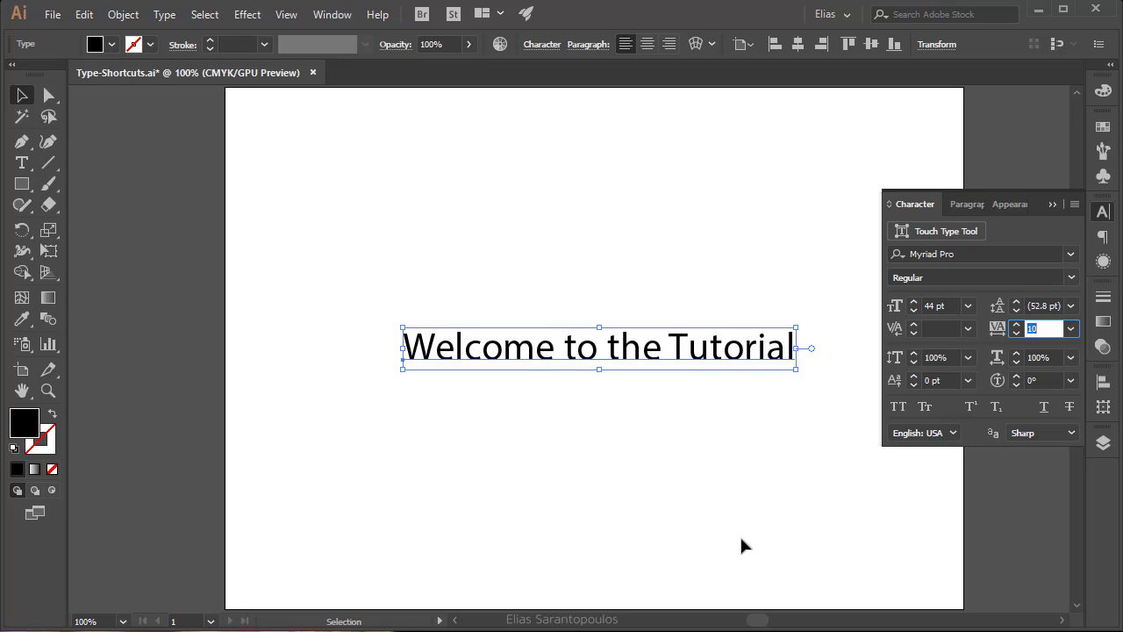
pyautogui.hotkey('alt', 'Right')
pyautogui.hotkey('alt', 'Right')
pyautogui.hotkey('alt', 'Right')
pyautogui.hotkey('alt', 'Left')
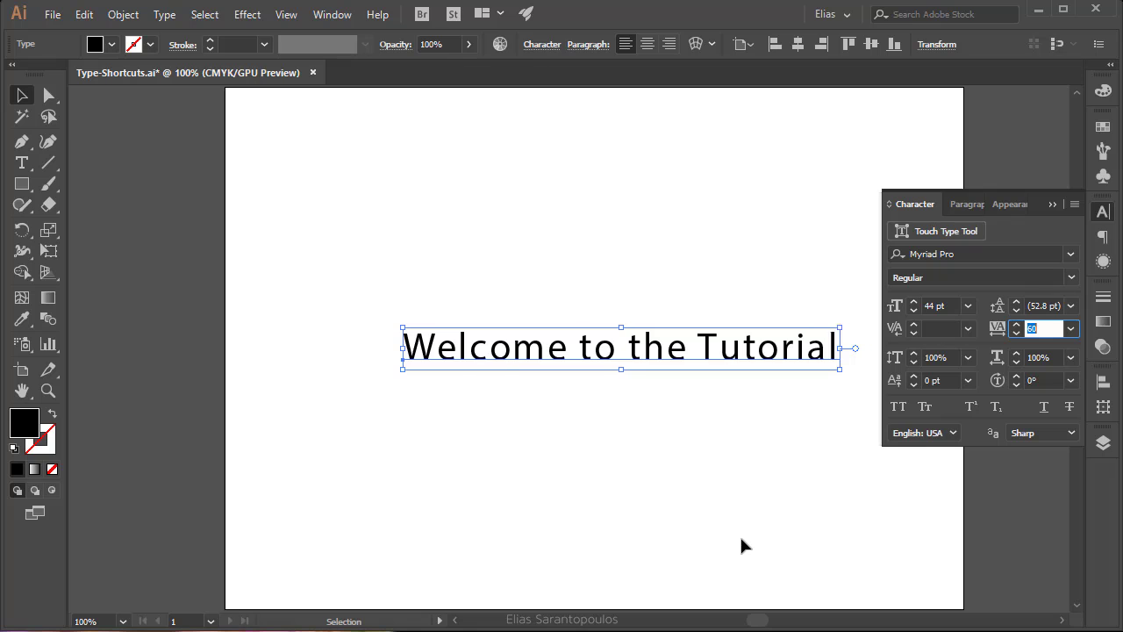
pyautogui.hotkey('alt', 'Left')
pyautogui.hotkey('alt', 'Left')
pyautogui.hotkey('alt', 'Left')
pyautogui.hotkey('alt', 'Left')
pyautogui.hotkey('alt', 'Left')
pyautogui.hotkey('alt', 'Left')
pyautogui.hotkey('alt', 'Left')
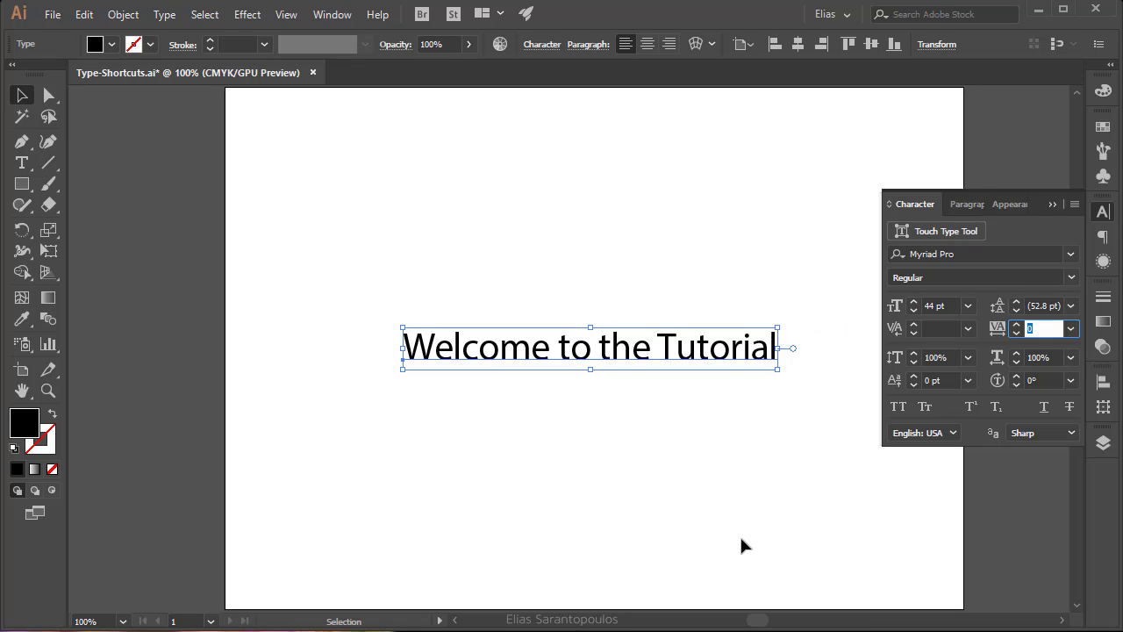